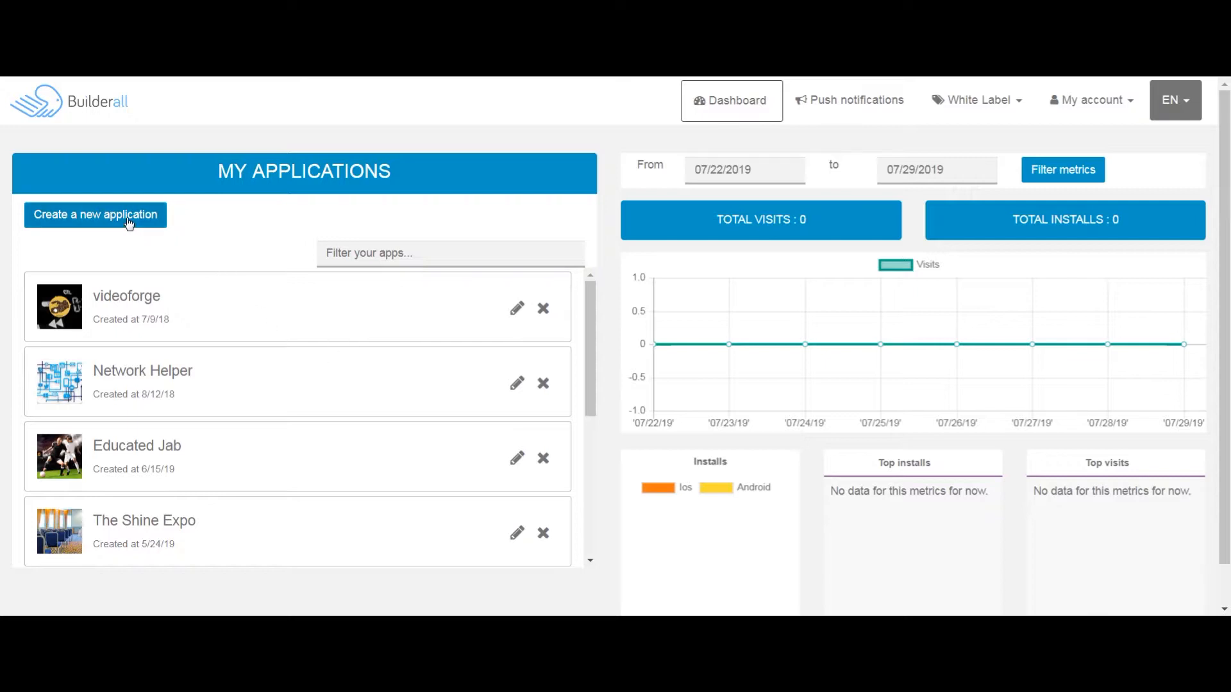
Step: Create a new application named "The Basement Radio"
left_click_drag(591, 292, 631, 206)
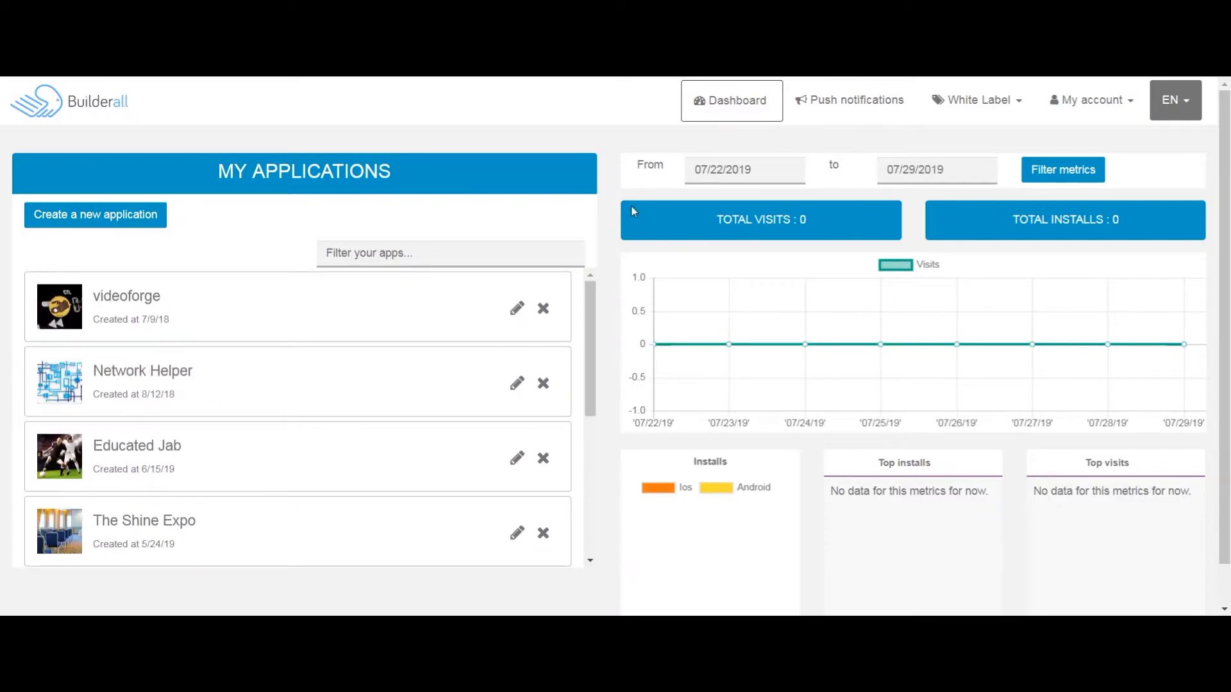
left_click(88, 221)
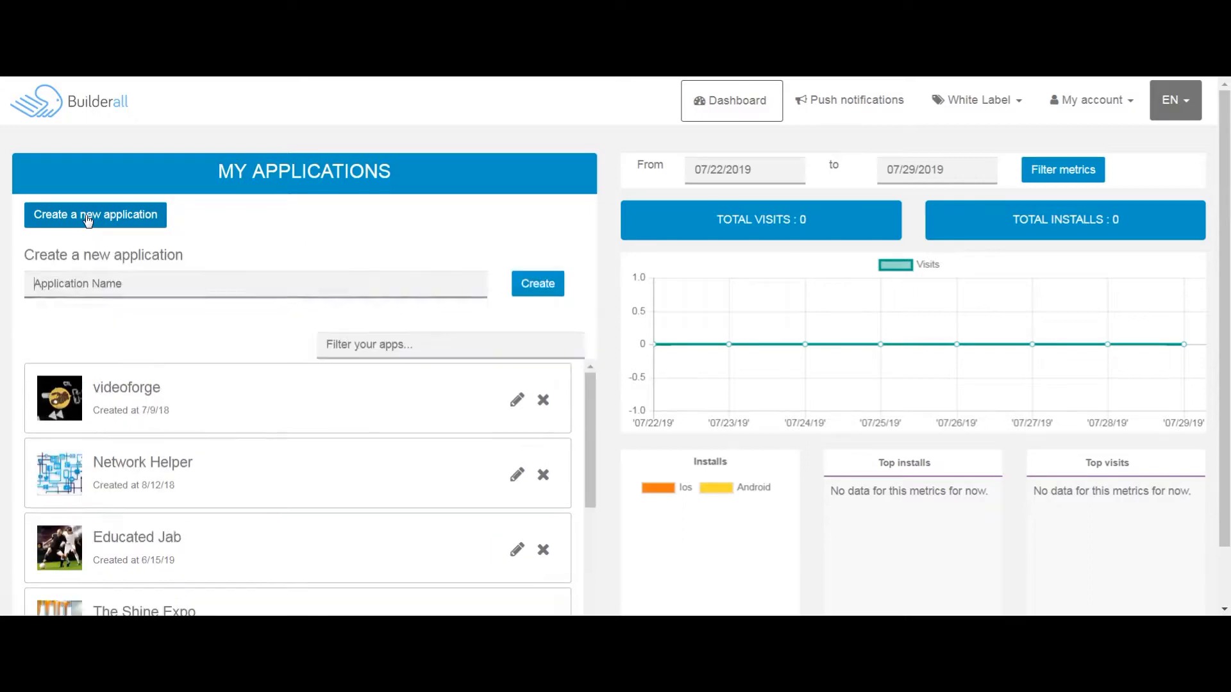
left_click(95, 284)
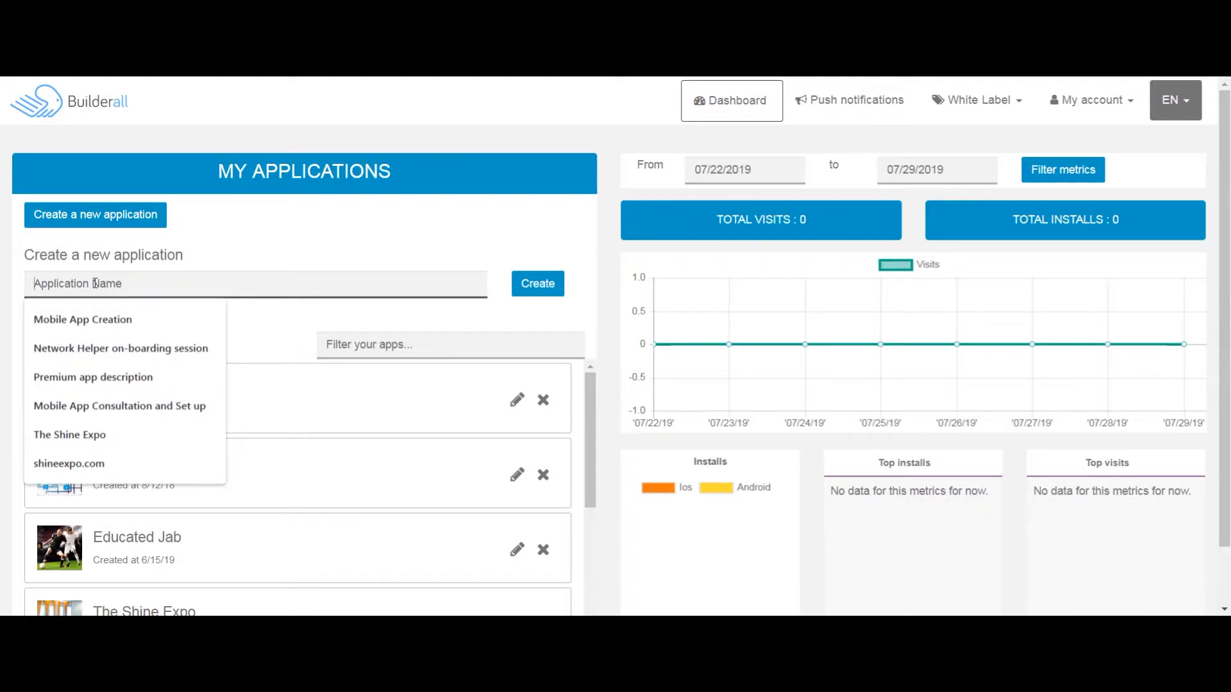
type("The ")
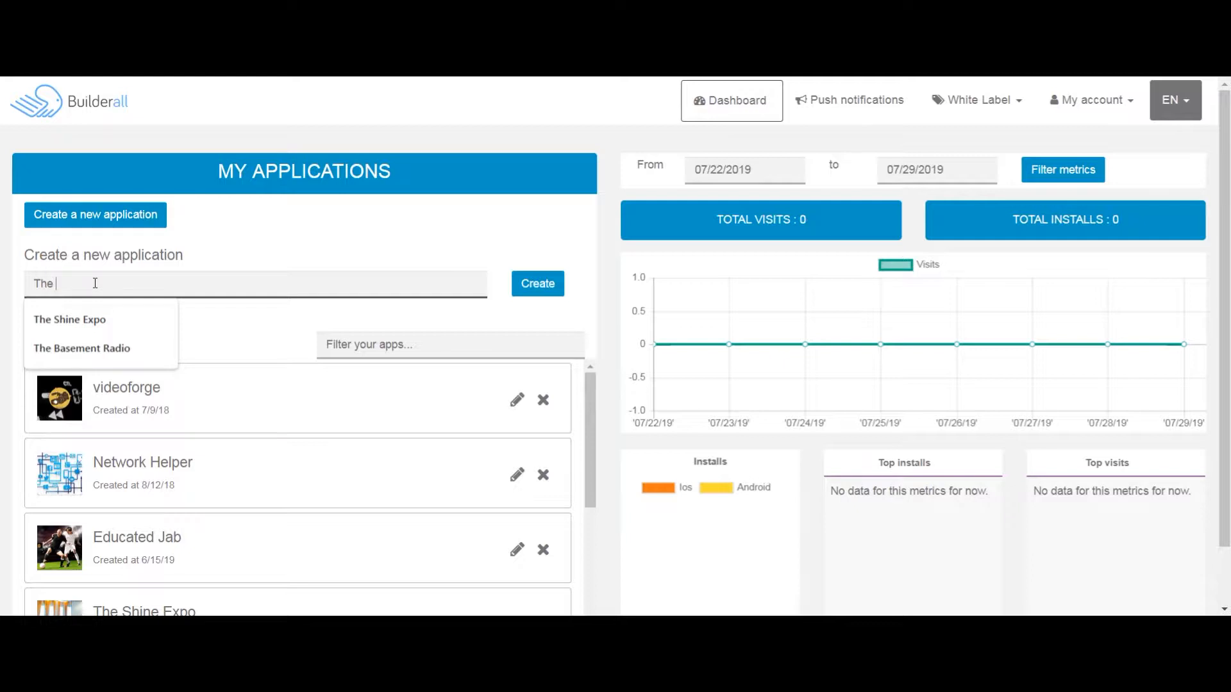
type("Ba")
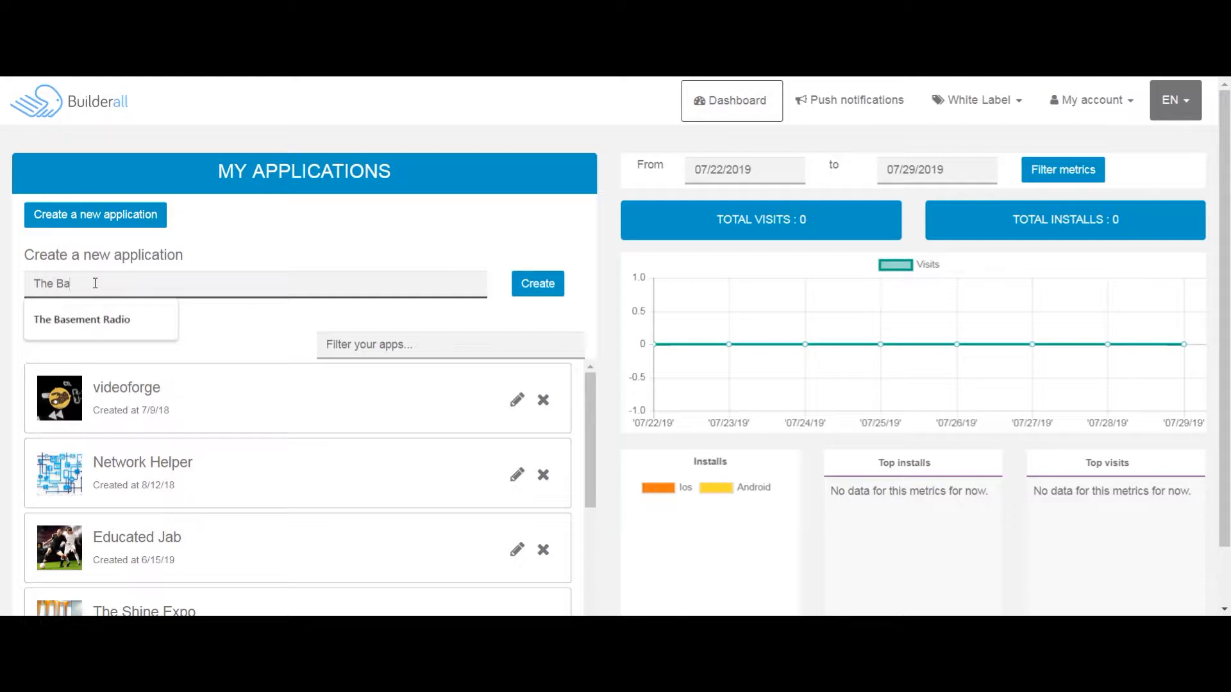
type("sement")
type("Am")
key("BackSpace")
type("R")
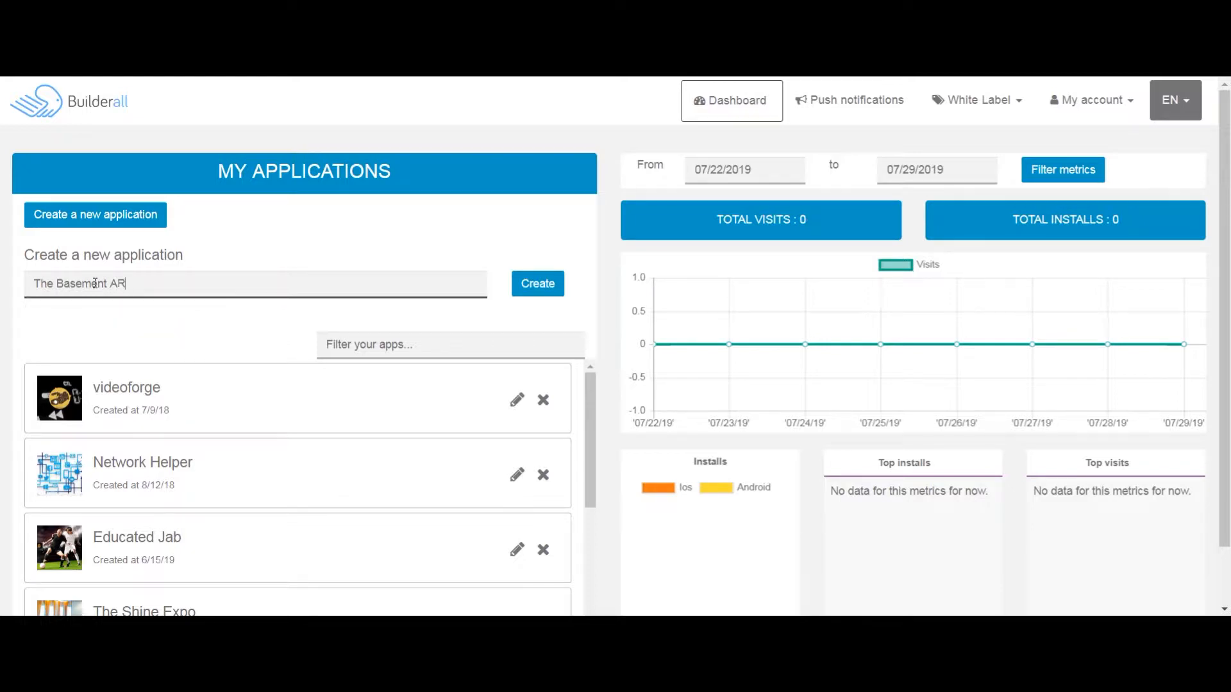
type("adio")
key("BackSpace")
key("BackSpace")
key("BackSpace")
key("BackSpace")
key("BackSpace")
key("BackSpace")
key("BackSpace")
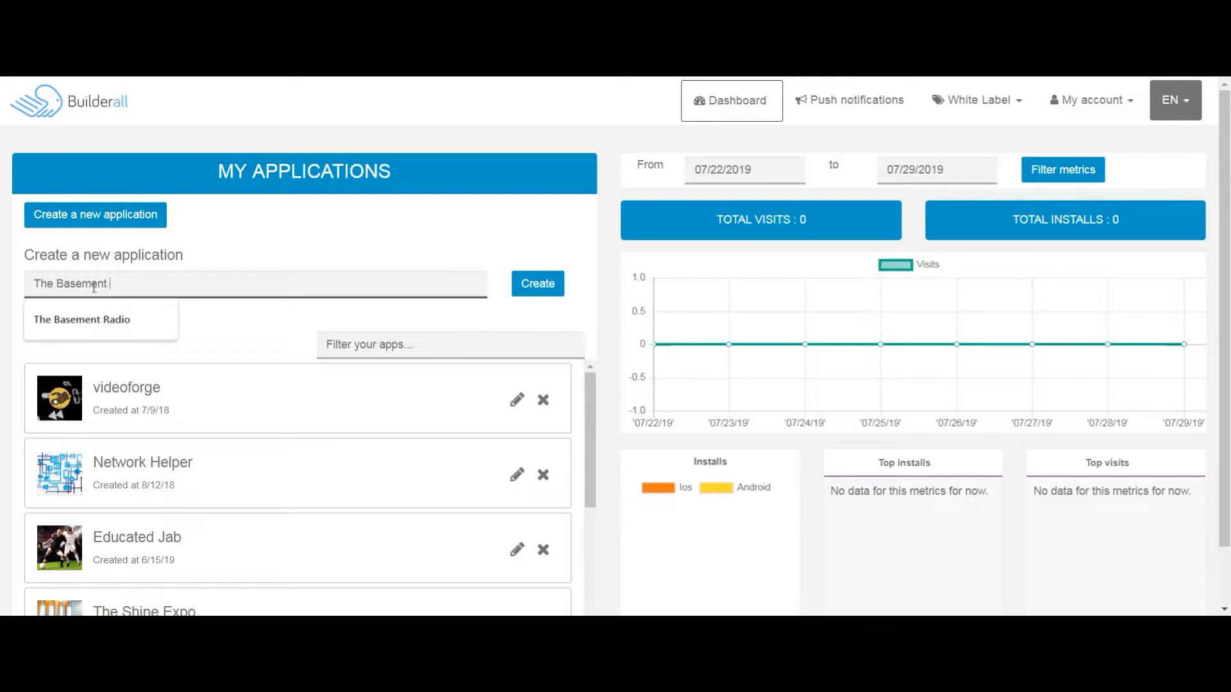
left_click(85, 319)
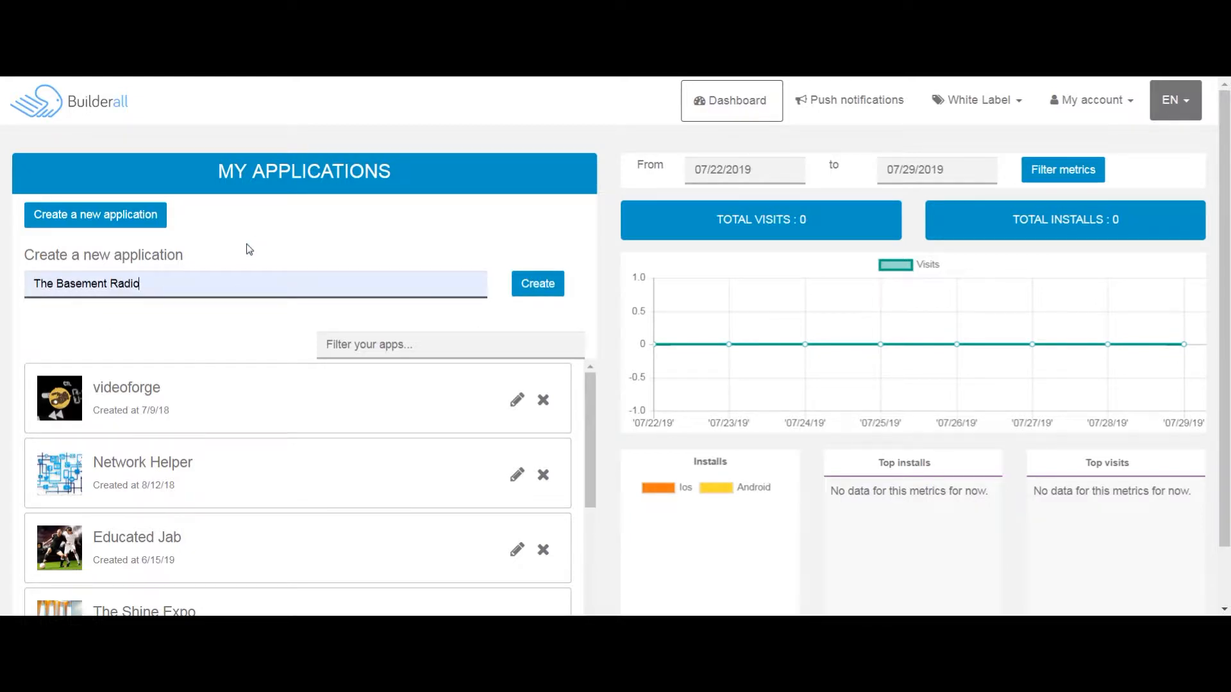
left_click(530, 284)
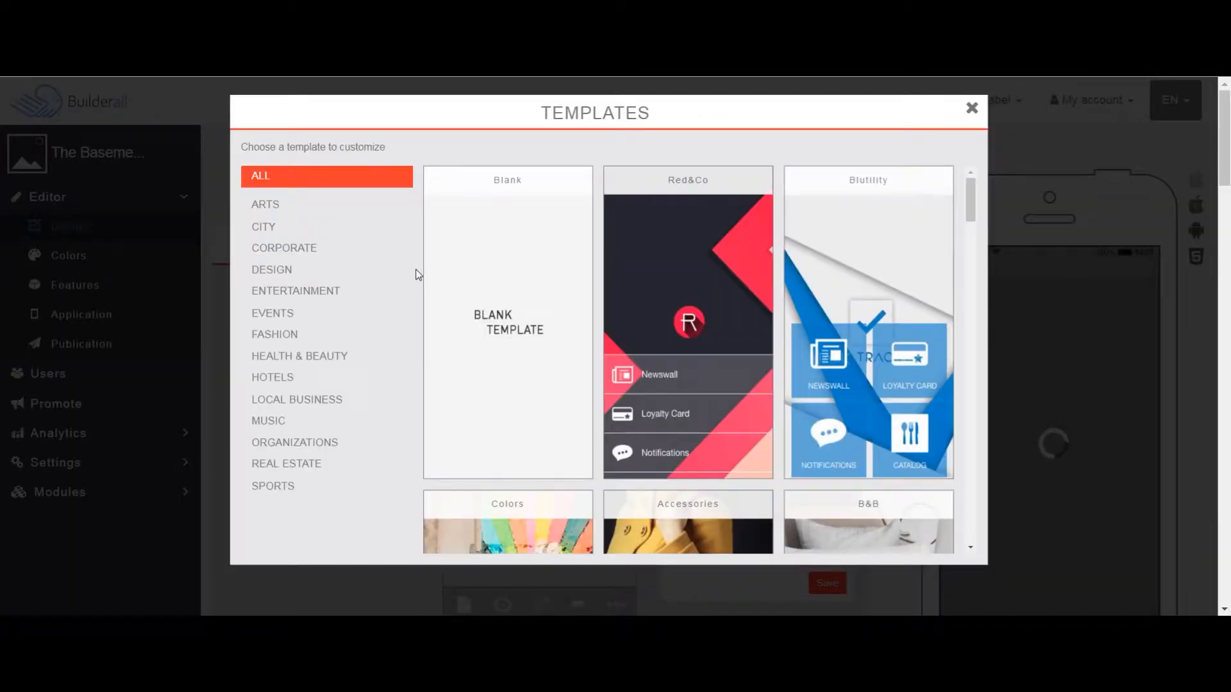
Step: Close the template chooser and look over the design page's template, layout, homepage options and unified homepage sections
left_click(973, 110)
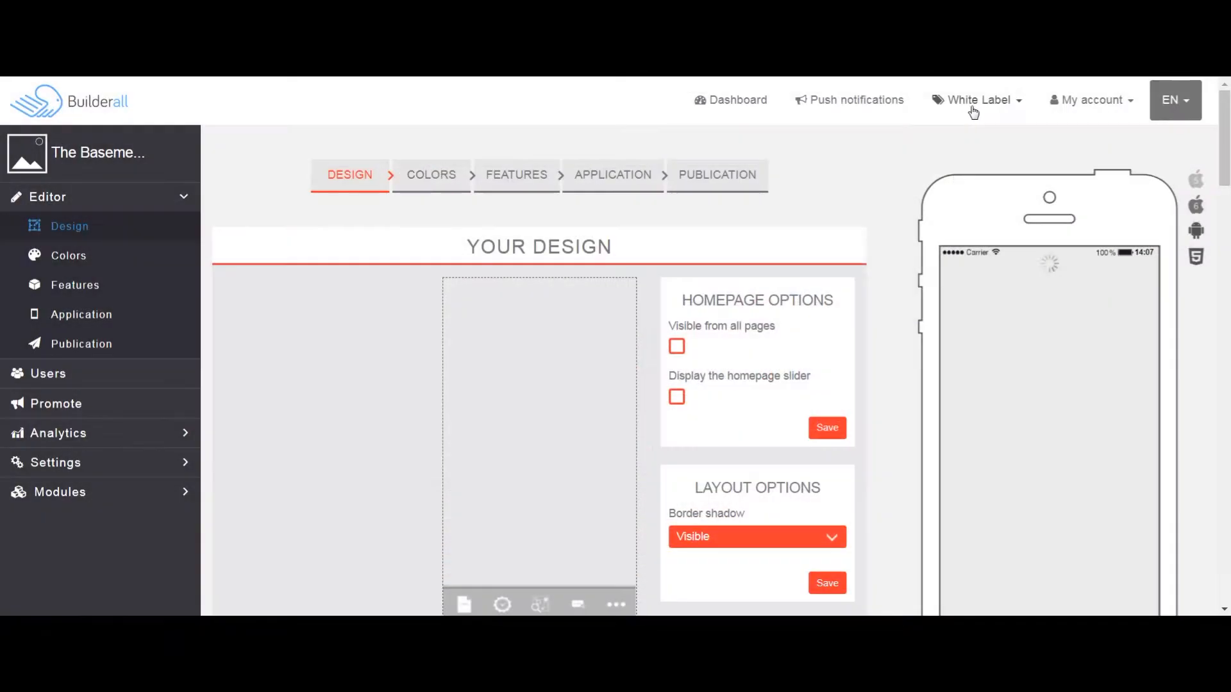
scroll(333, 235, "down", 4)
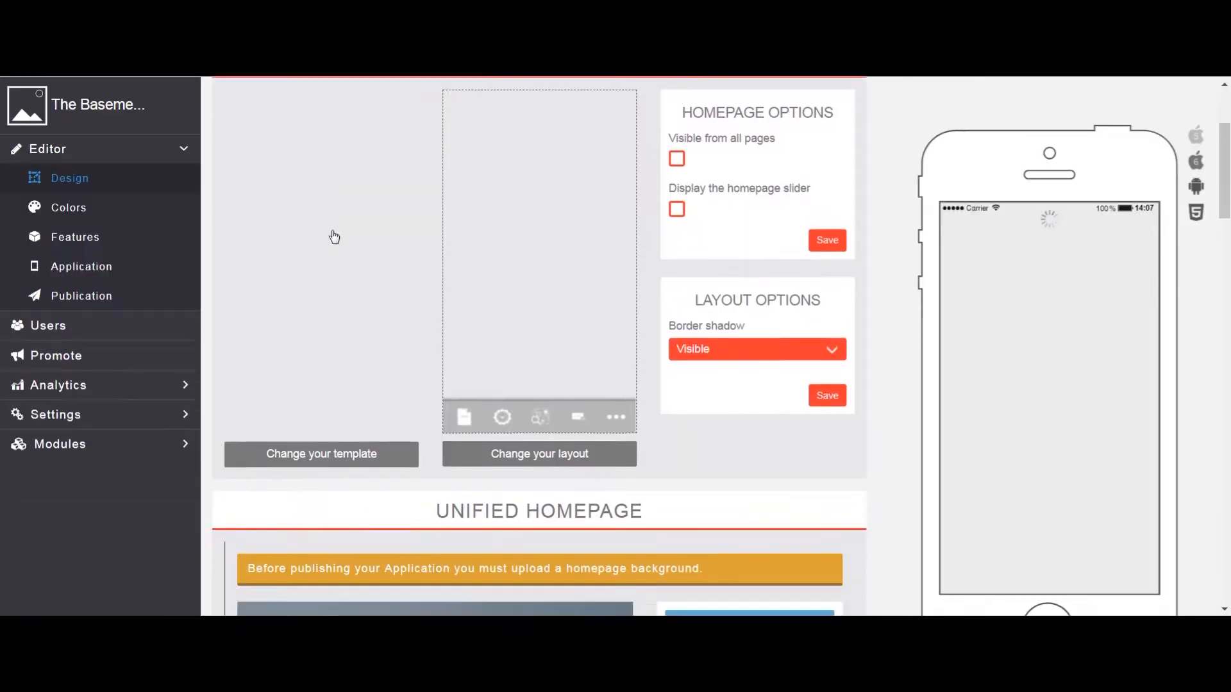
scroll(332, 236, "up", 4)
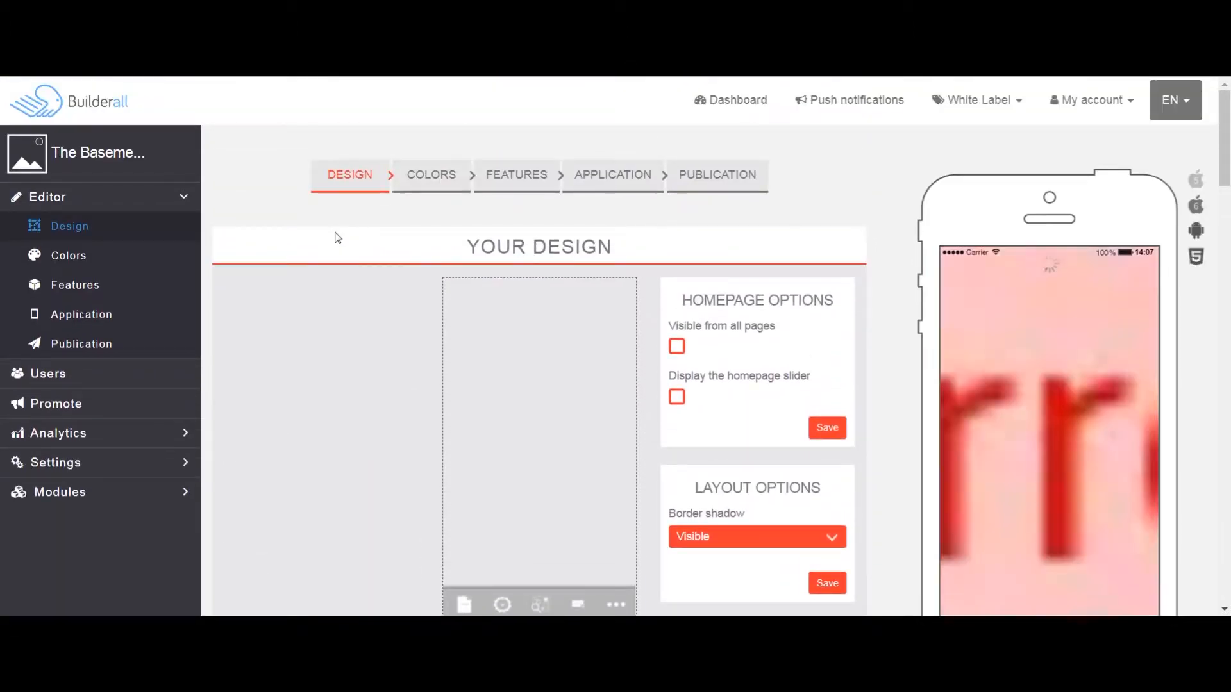
scroll(547, 292, "down", 1)
scroll(547, 292, "down", 2)
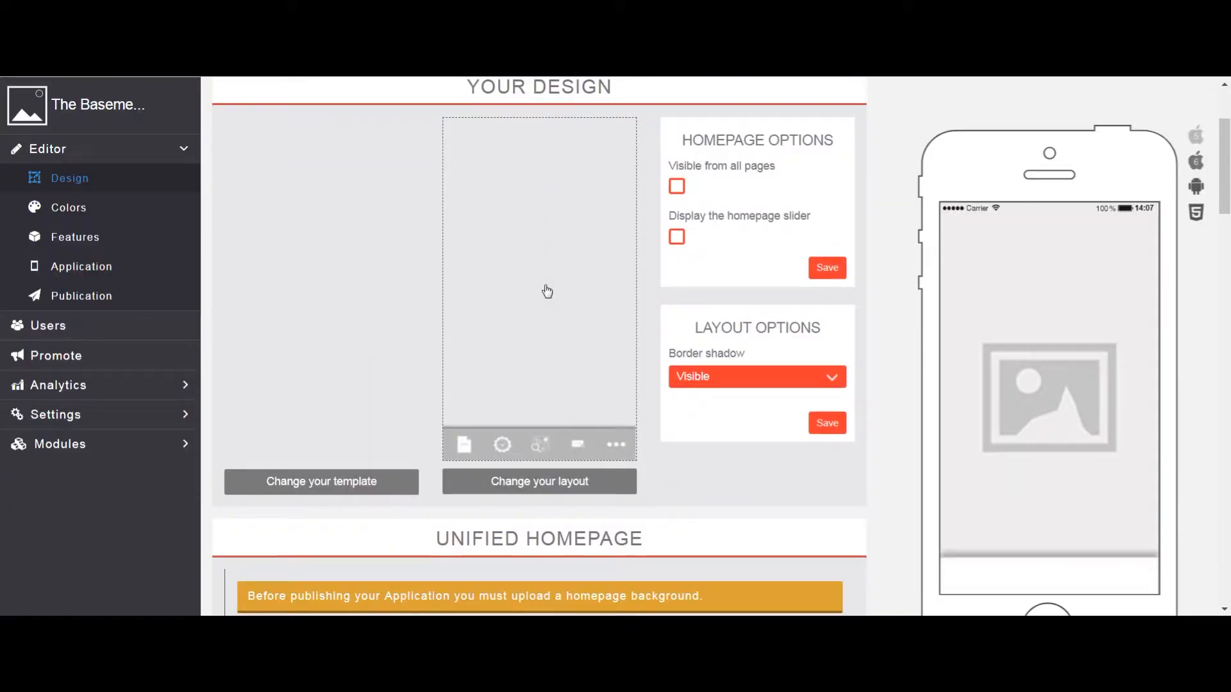
scroll(546, 289, "up", 3)
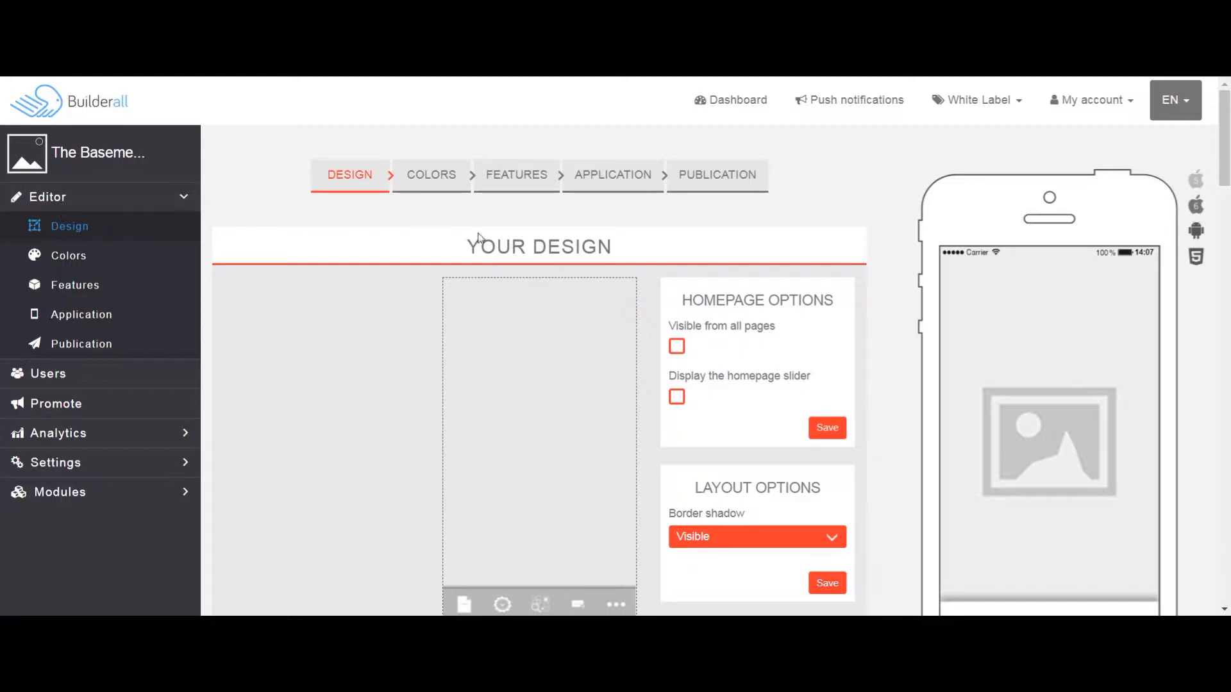
scroll(518, 255, "down", 1)
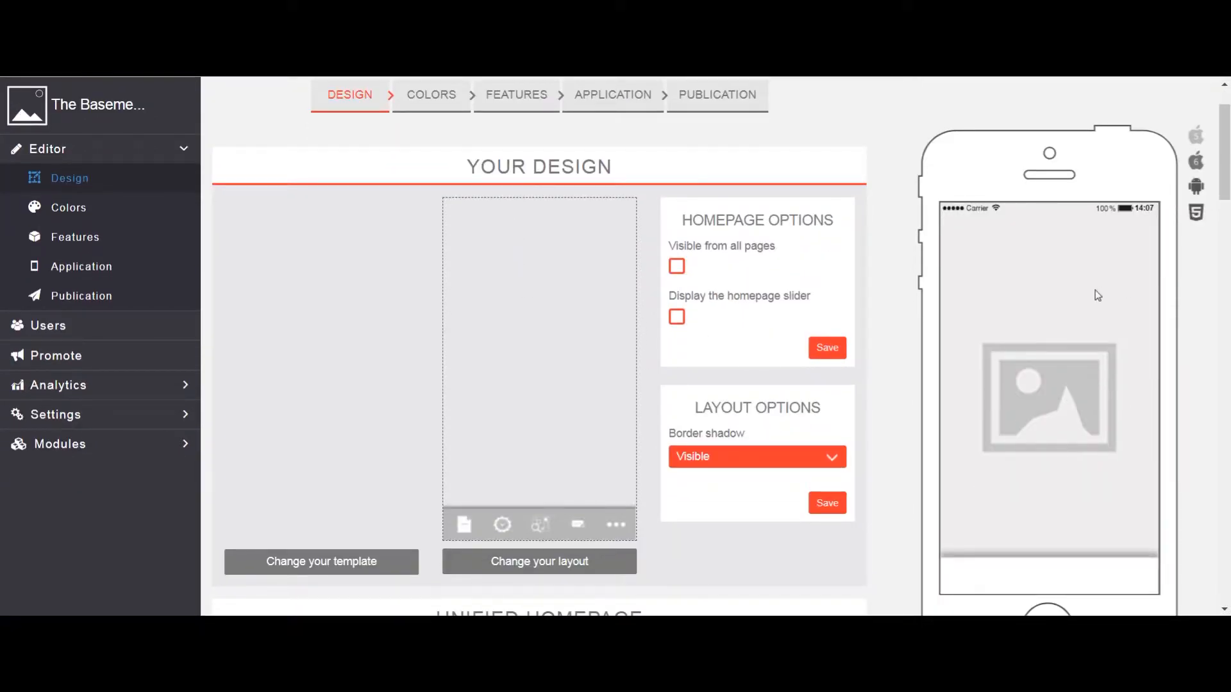
scroll(459, 487, "up", 1)
scroll(459, 487, "down", 7)
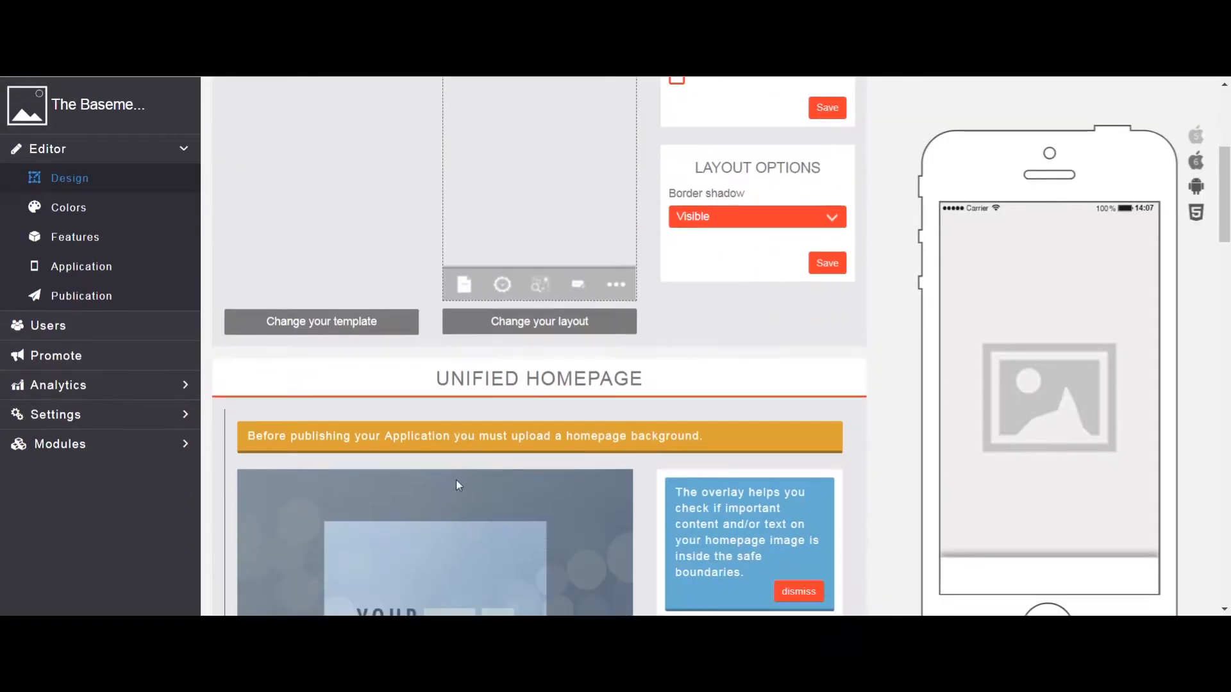
scroll(459, 486, "up", 5)
scroll(459, 486, "up", 1)
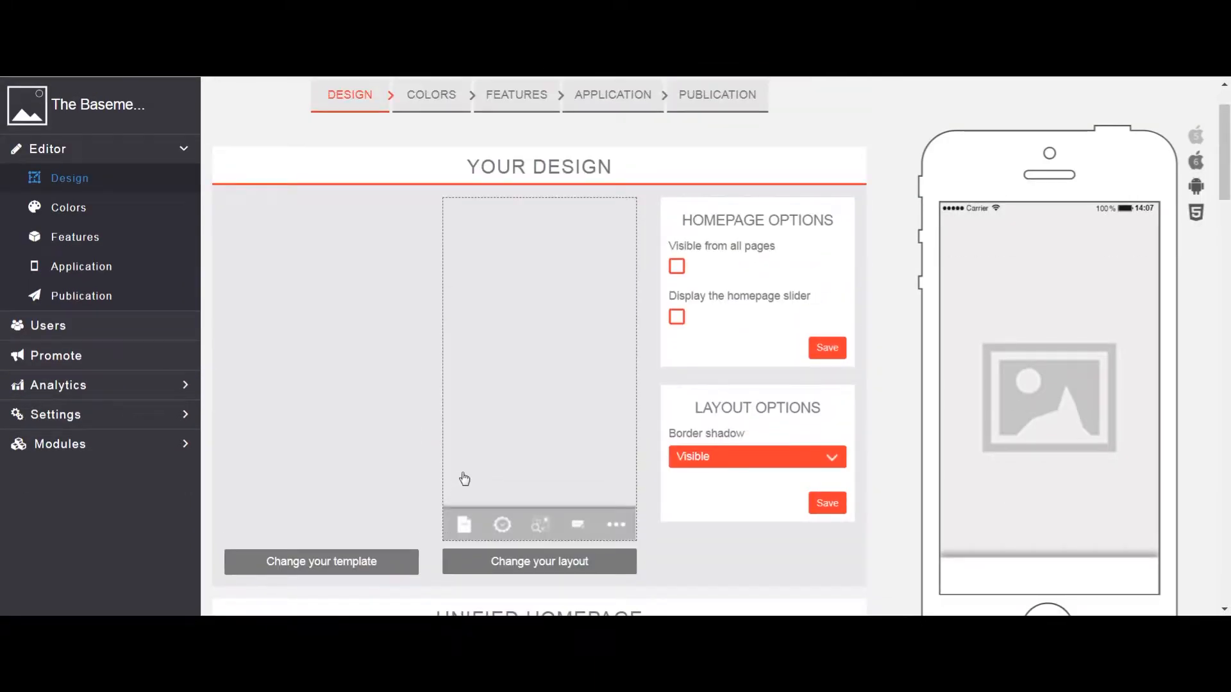
Step: Reopen the template chooser and browse the Arts, Corporate, Design, Entertainment, Events, Fashion, Health & Beauty and Hotels categories
left_click(349, 563)
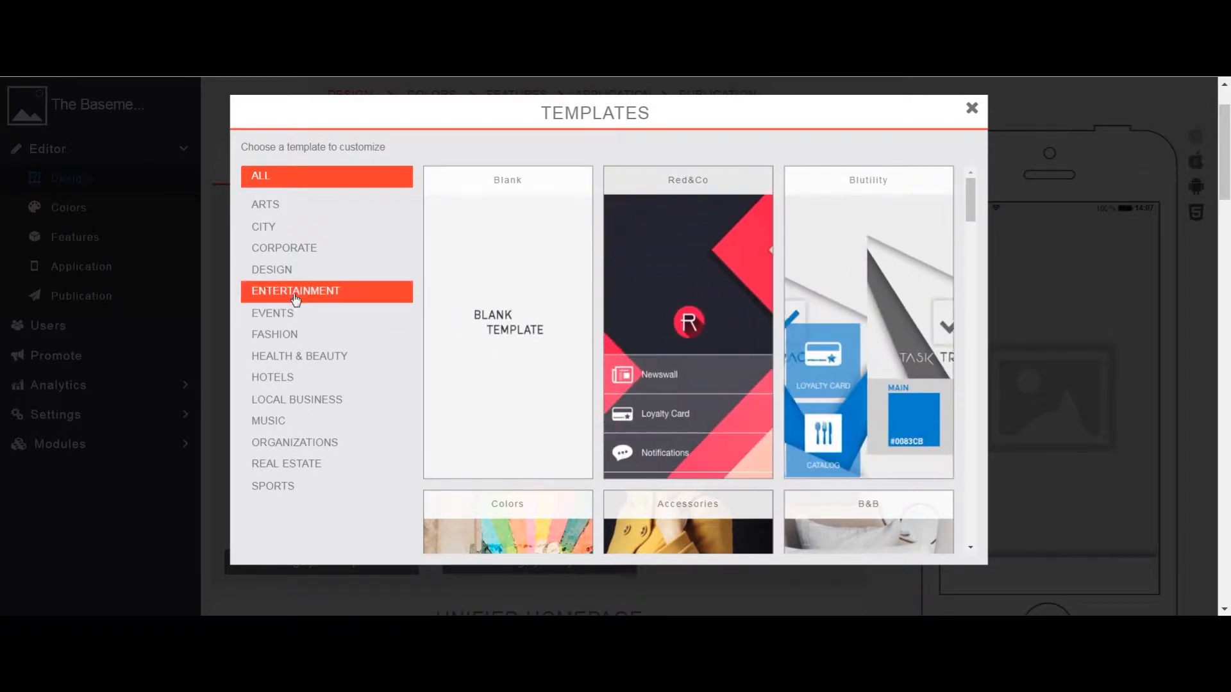
left_click(274, 204)
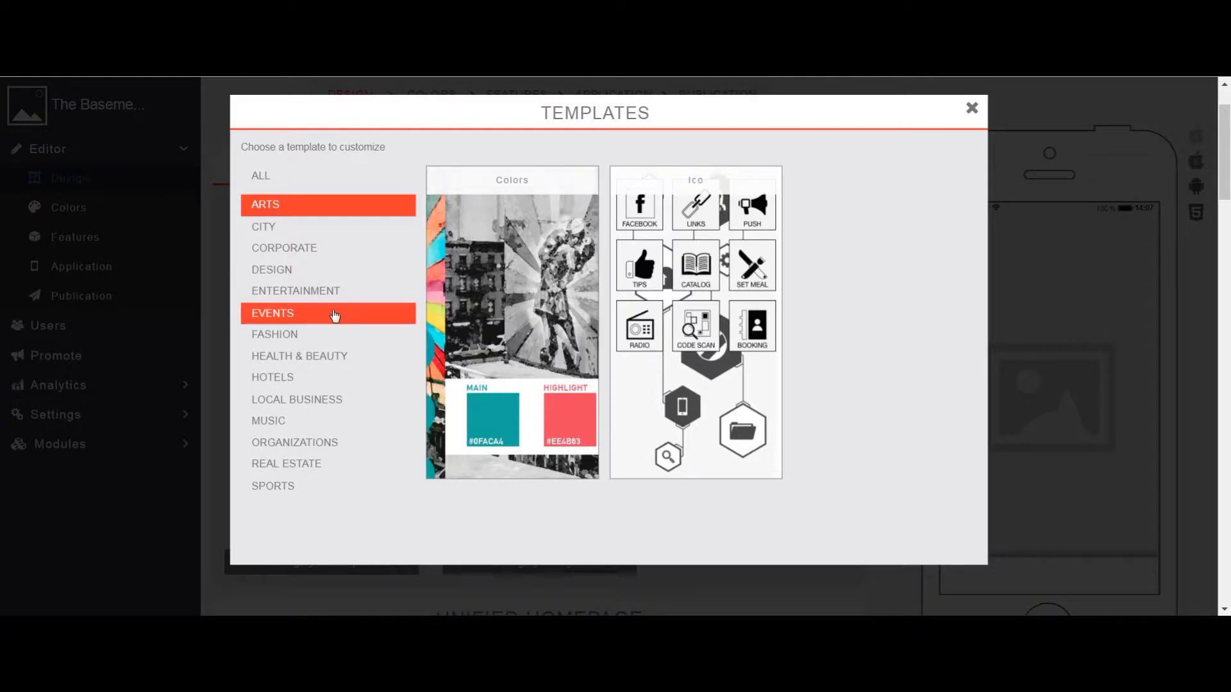
left_click(308, 251)
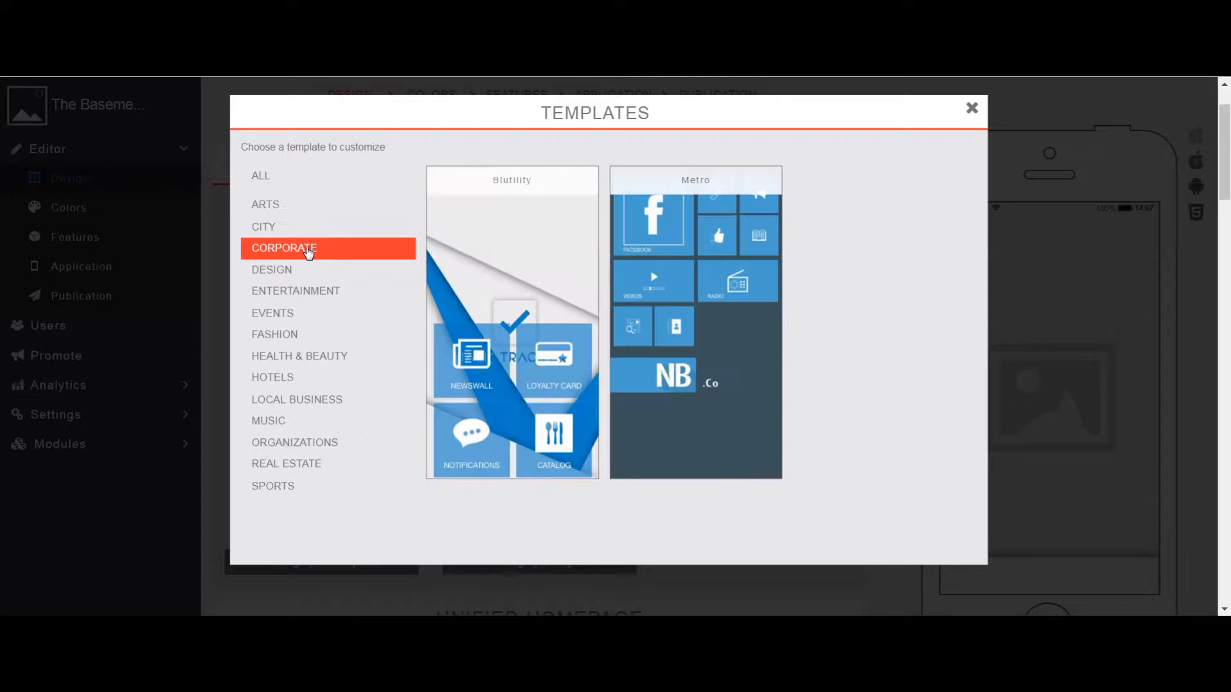
left_click(290, 272)
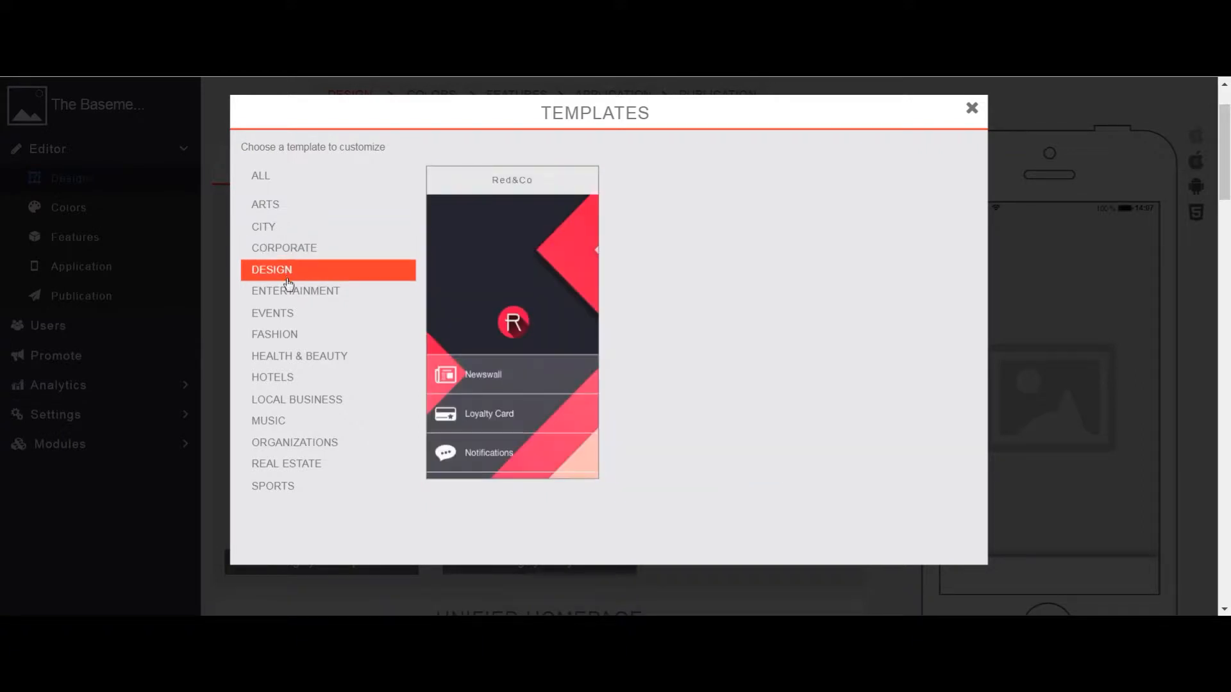
left_click(288, 293)
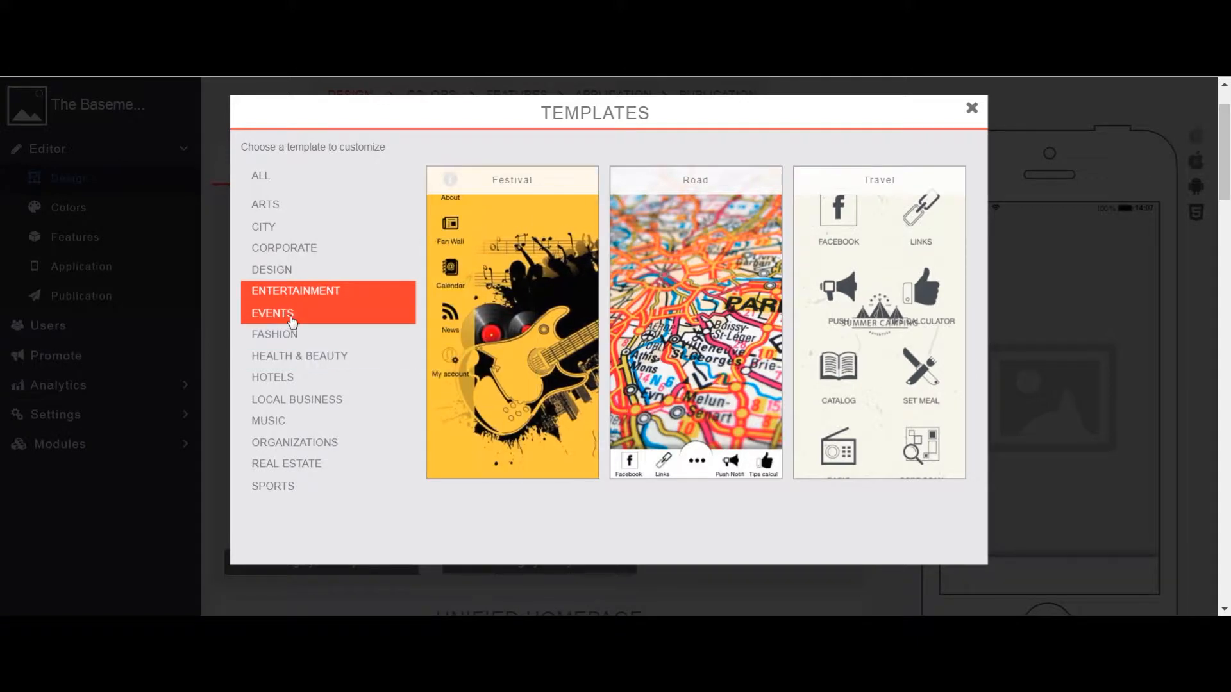
left_click(291, 320)
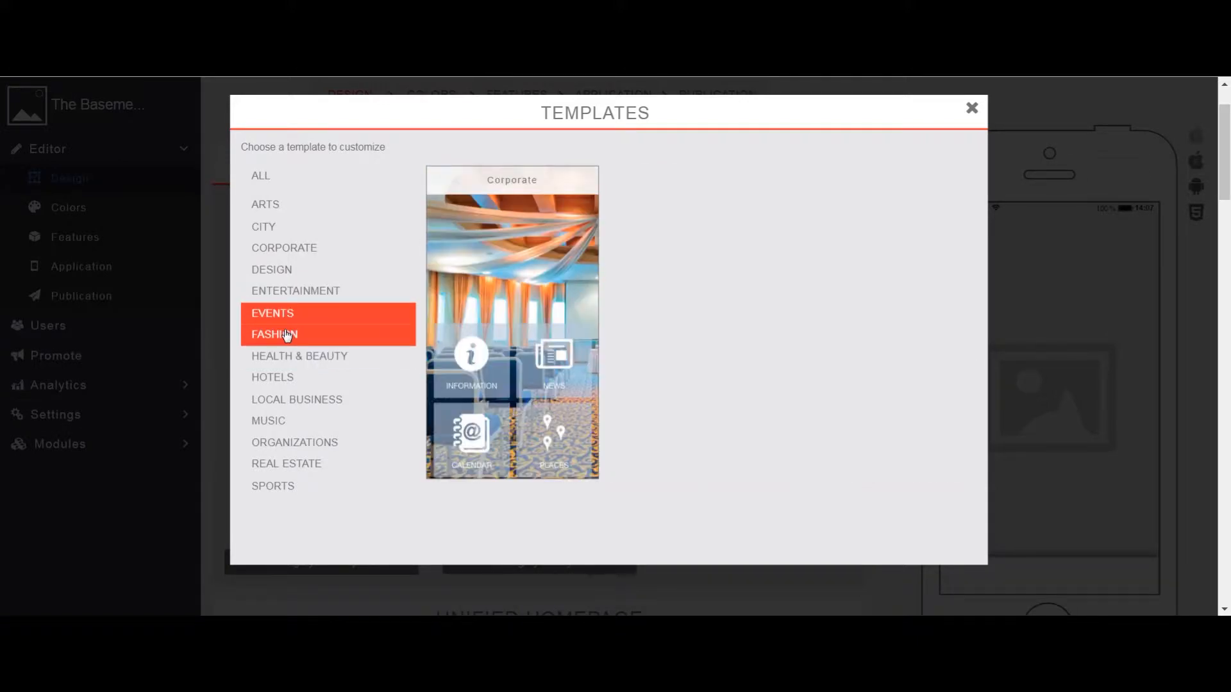
left_click(287, 334)
left_click(286, 356)
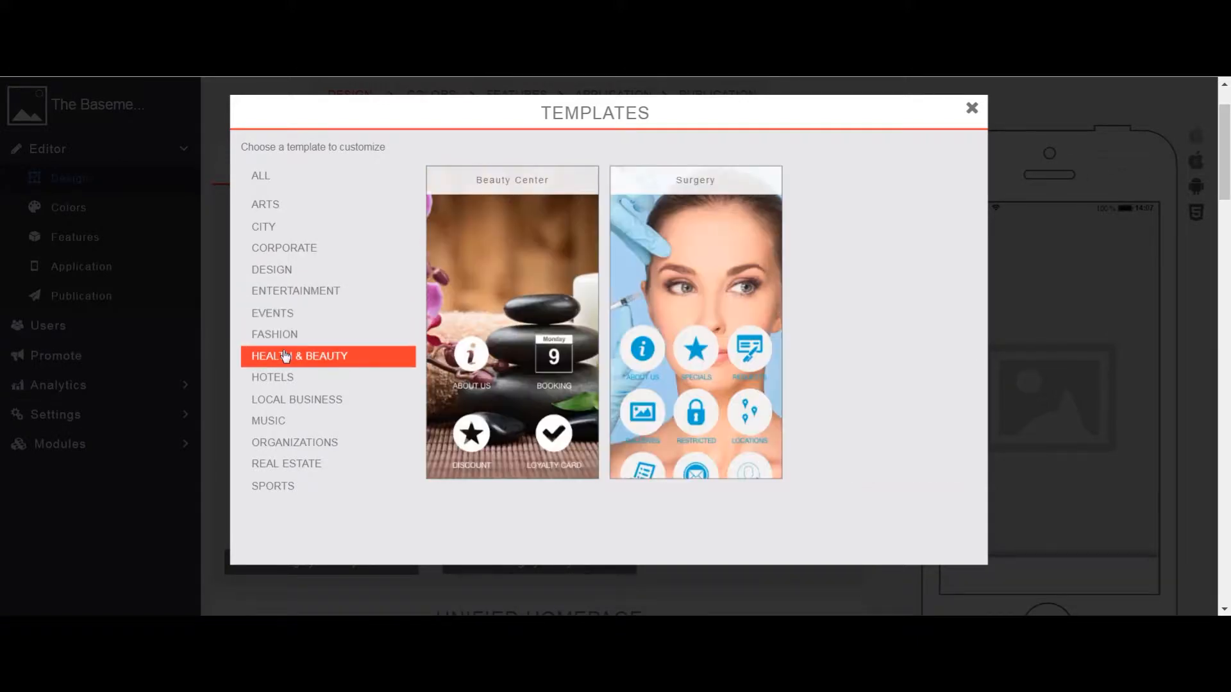
left_click(275, 380)
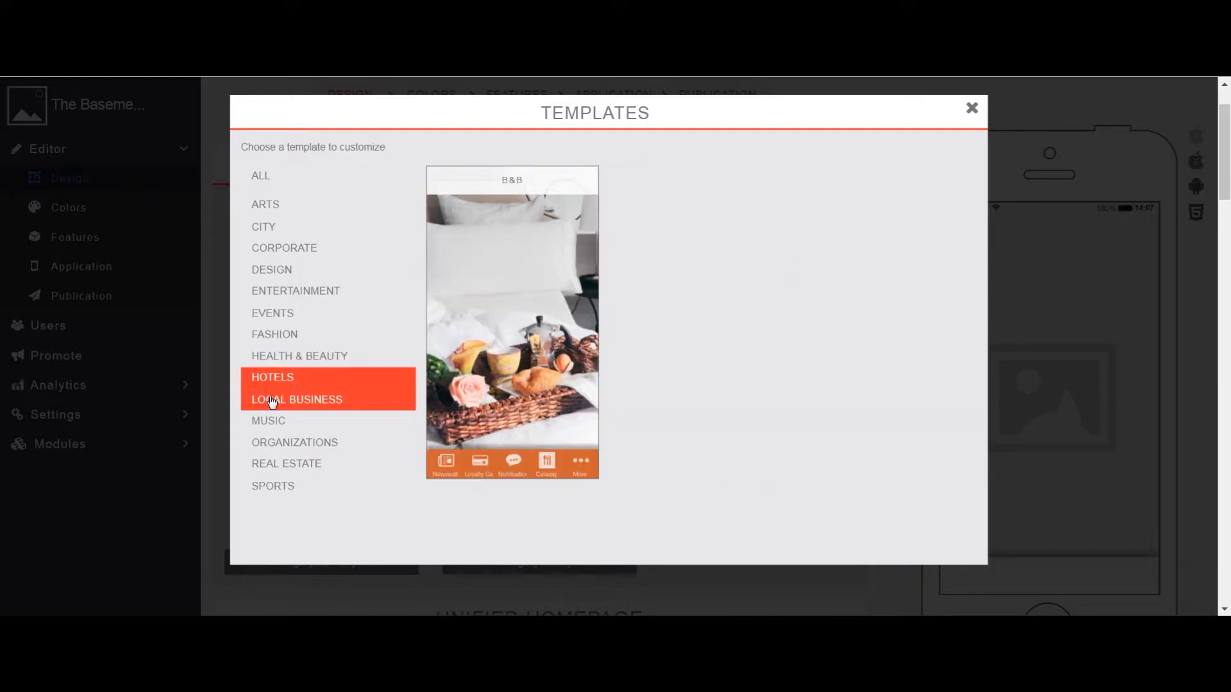
Step: Browse the templates in the Local Business, Music and Organizations categories
left_click(273, 401)
scroll(872, 262, "down", 3)
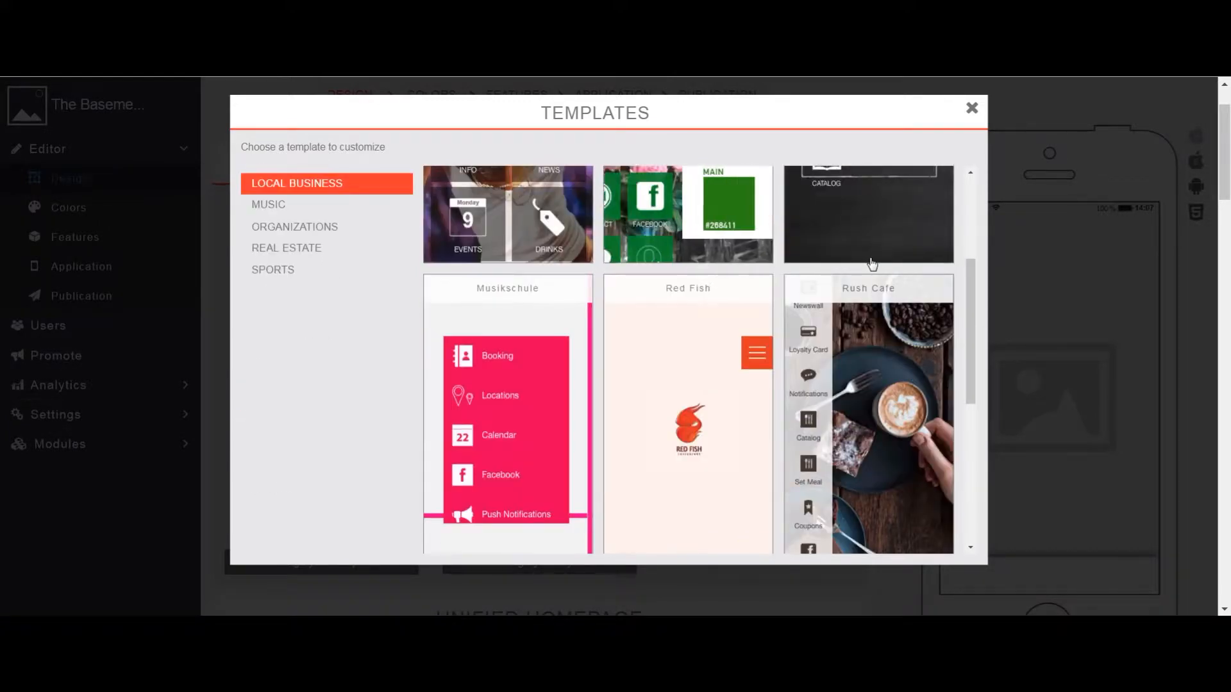
scroll(868, 264, "down", 4)
scroll(868, 263, "up", 8)
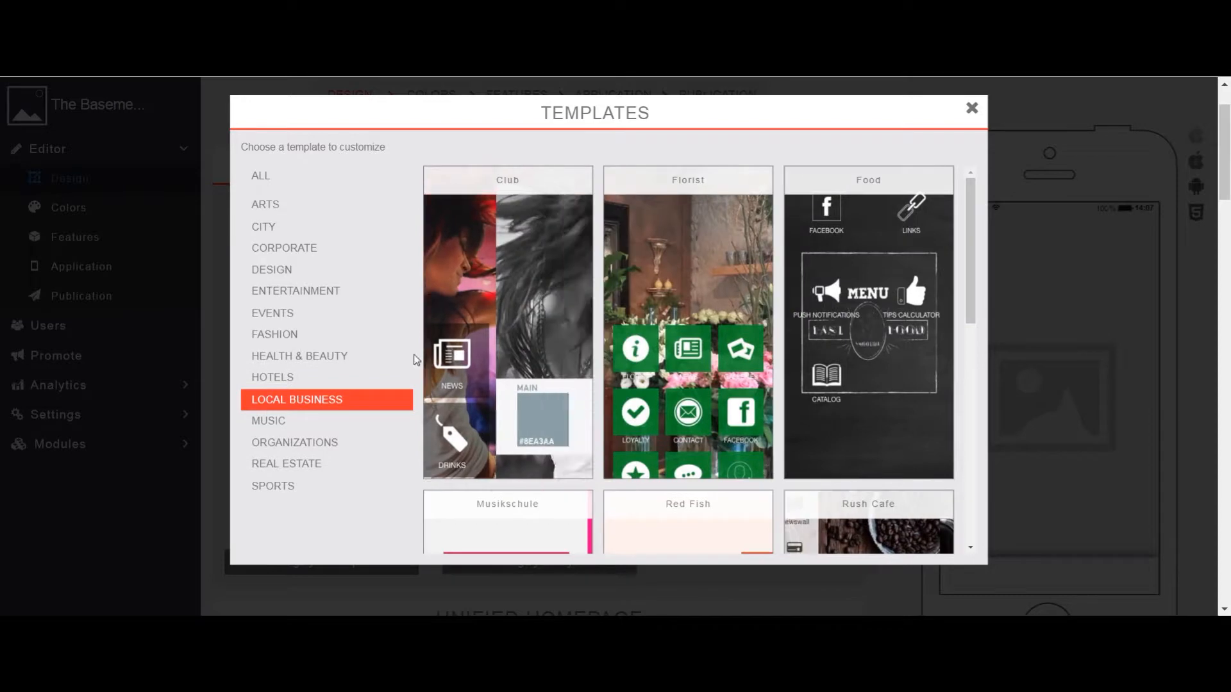
left_click(284, 429)
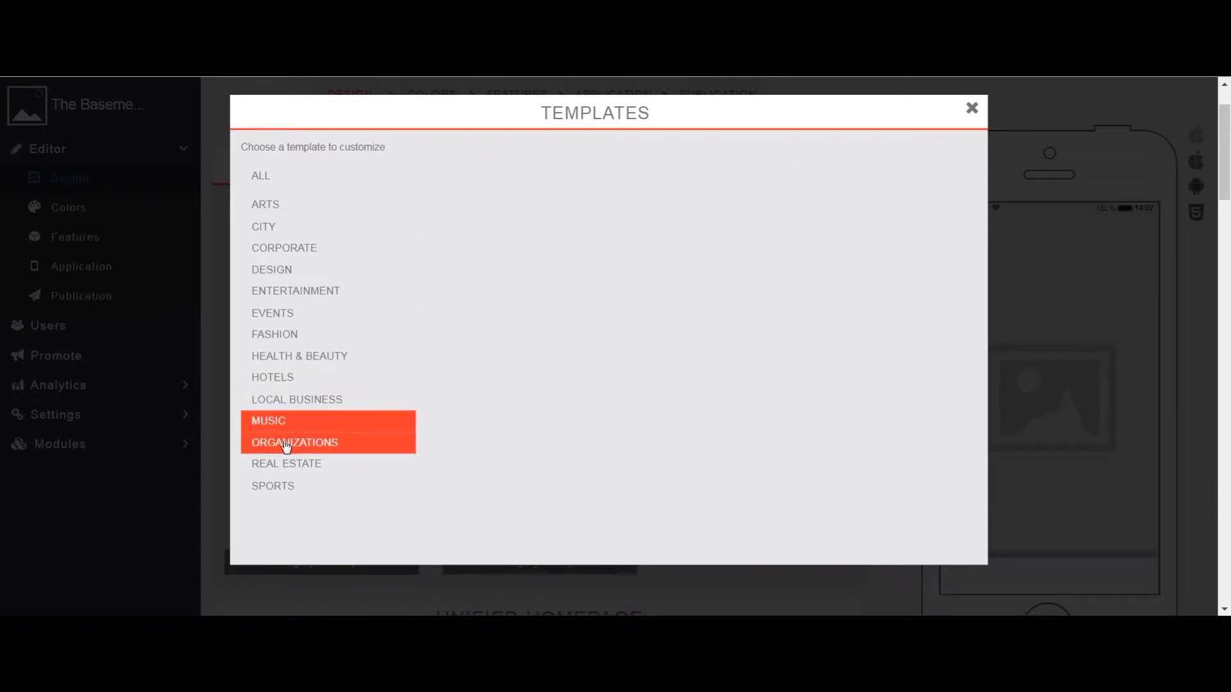
left_click(286, 444)
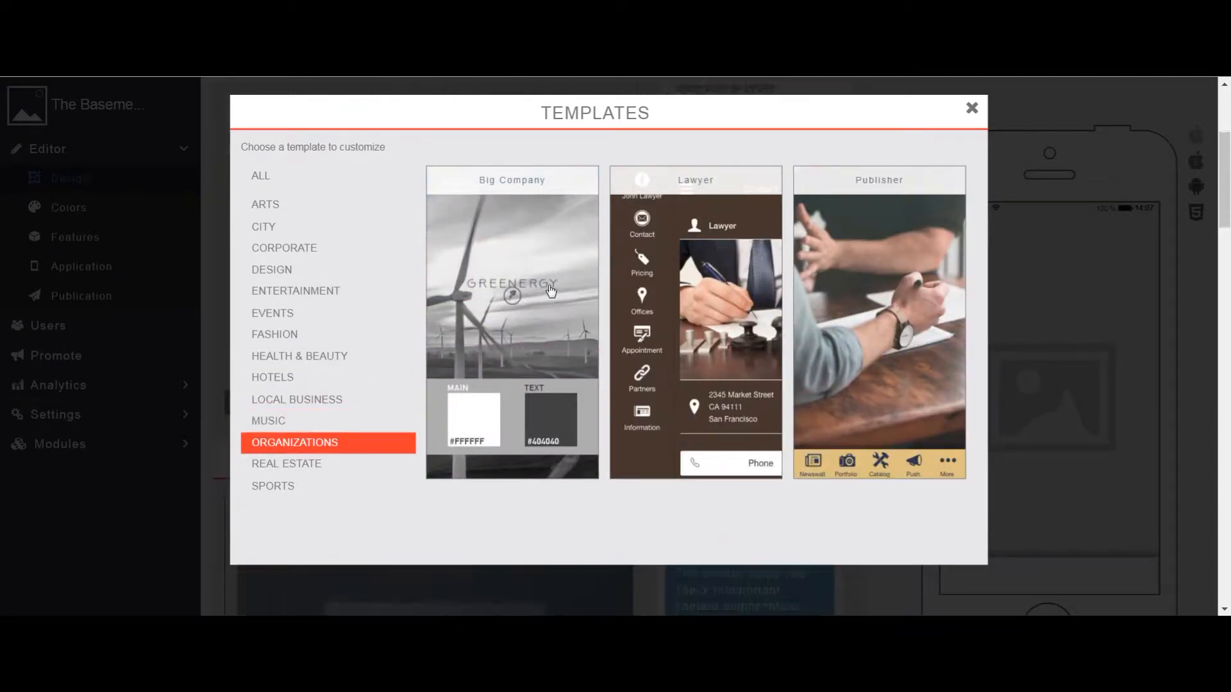
scroll(552, 291, "up", 4)
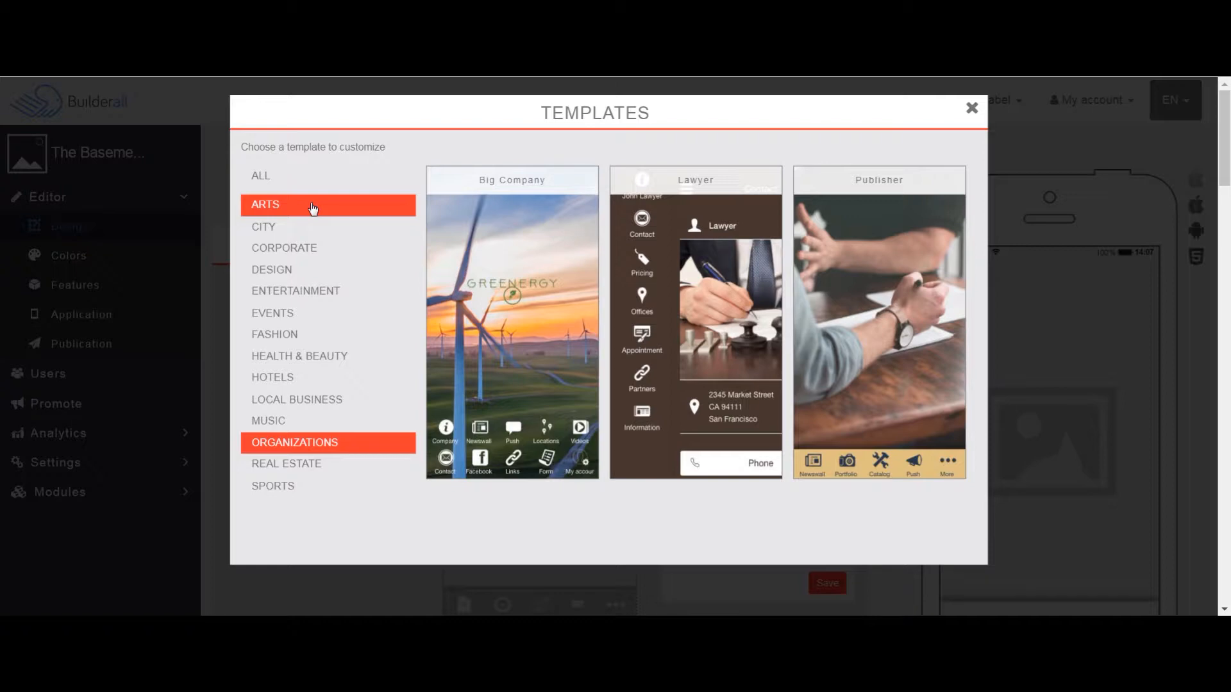
Step: Browse the complete list of templates across all categories
left_click(269, 183)
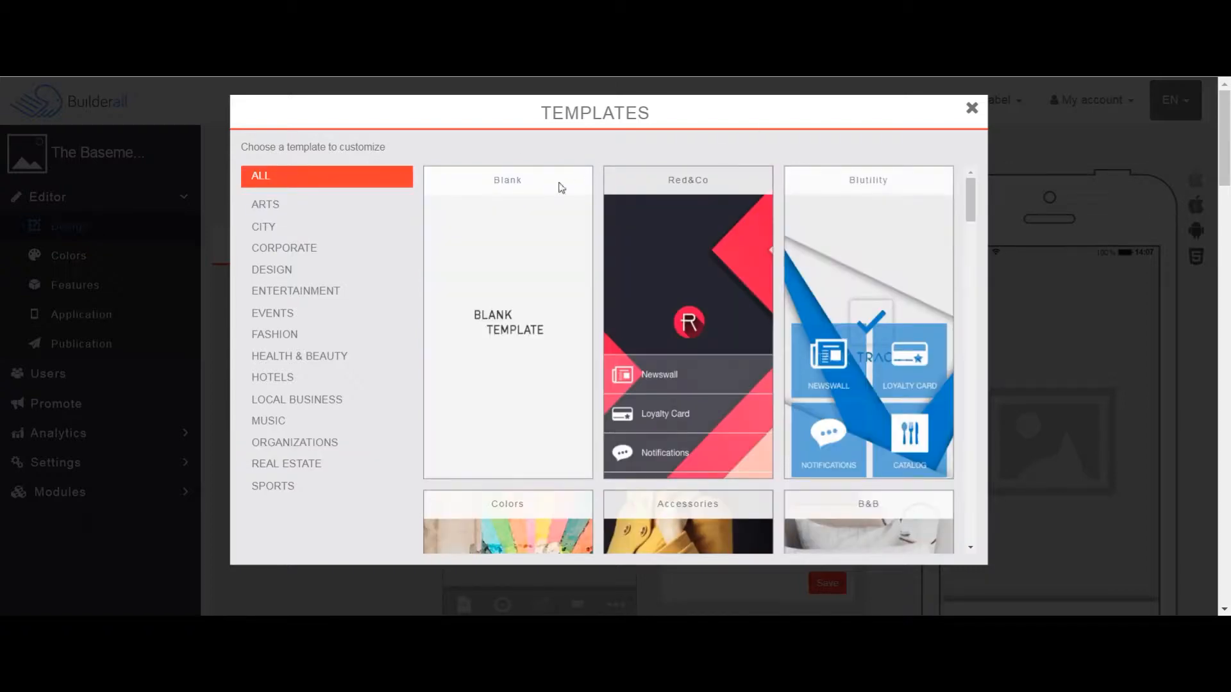
scroll(895, 264, "down", 12)
scroll(895, 264, "down", 15)
scroll(895, 265, "down", 8)
scroll(895, 265, "up", 12)
scroll(895, 265, "up", 15)
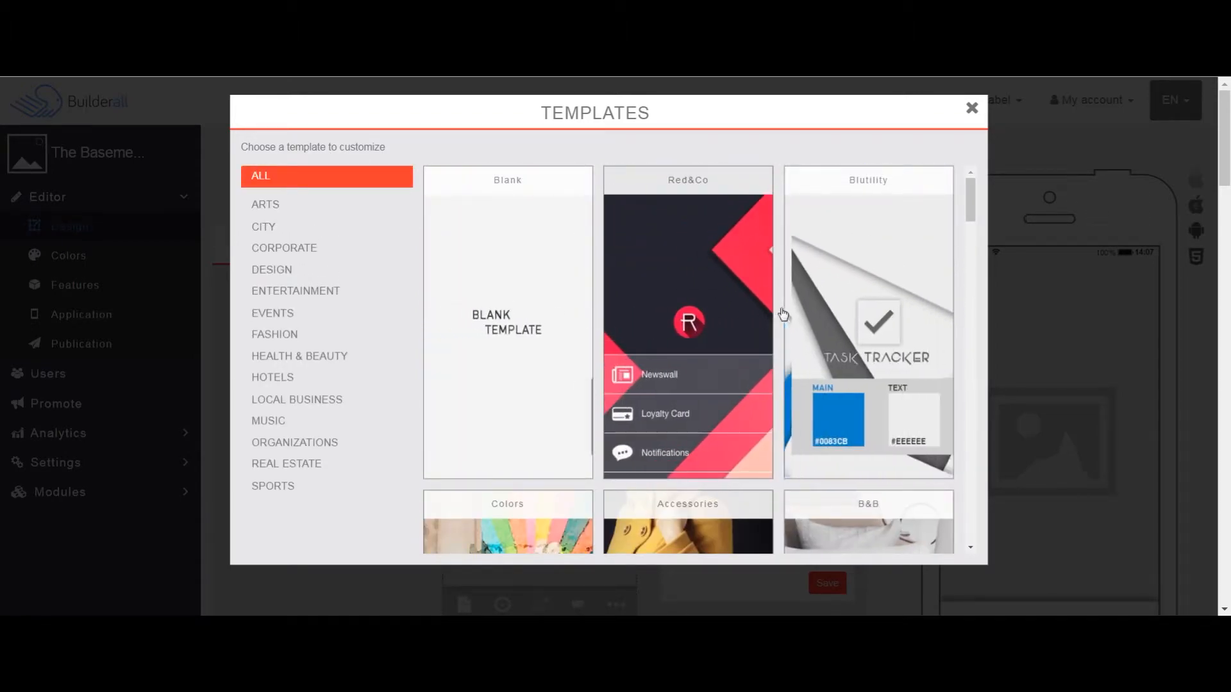
Step: Apply the Festival template to the app, accepting replacement of its colors and background image
scroll(788, 313, "down", 15)
scroll(781, 312, "up", 2)
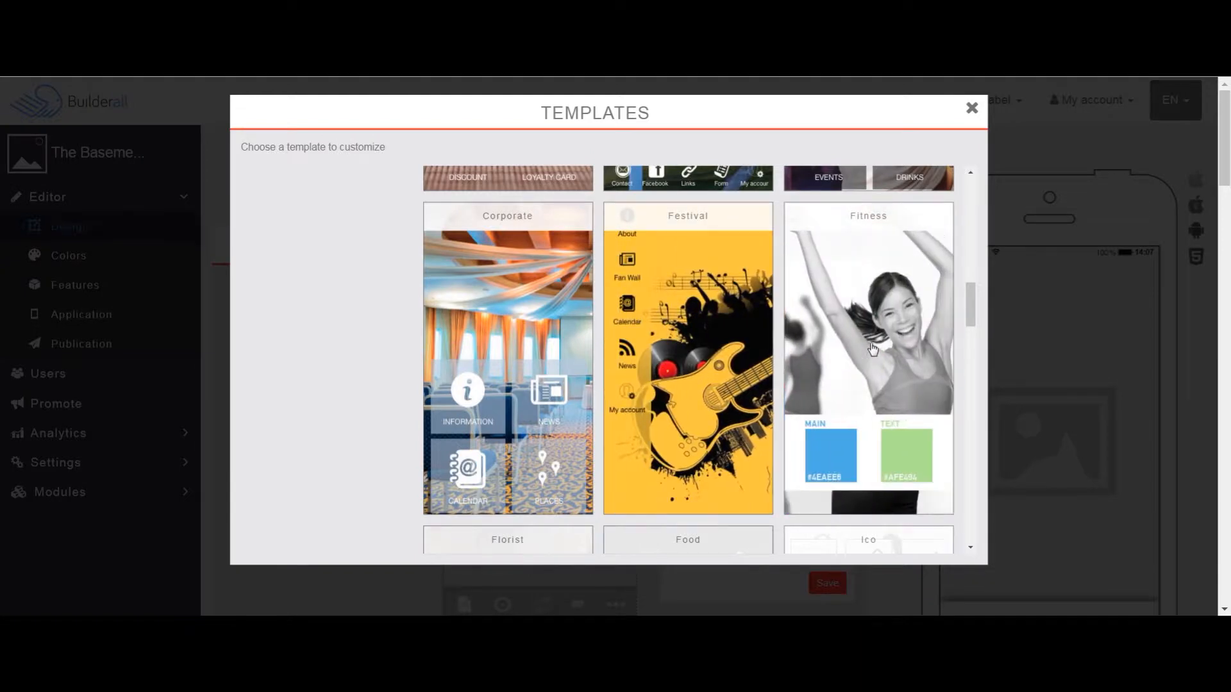
scroll(865, 308, "up", 1)
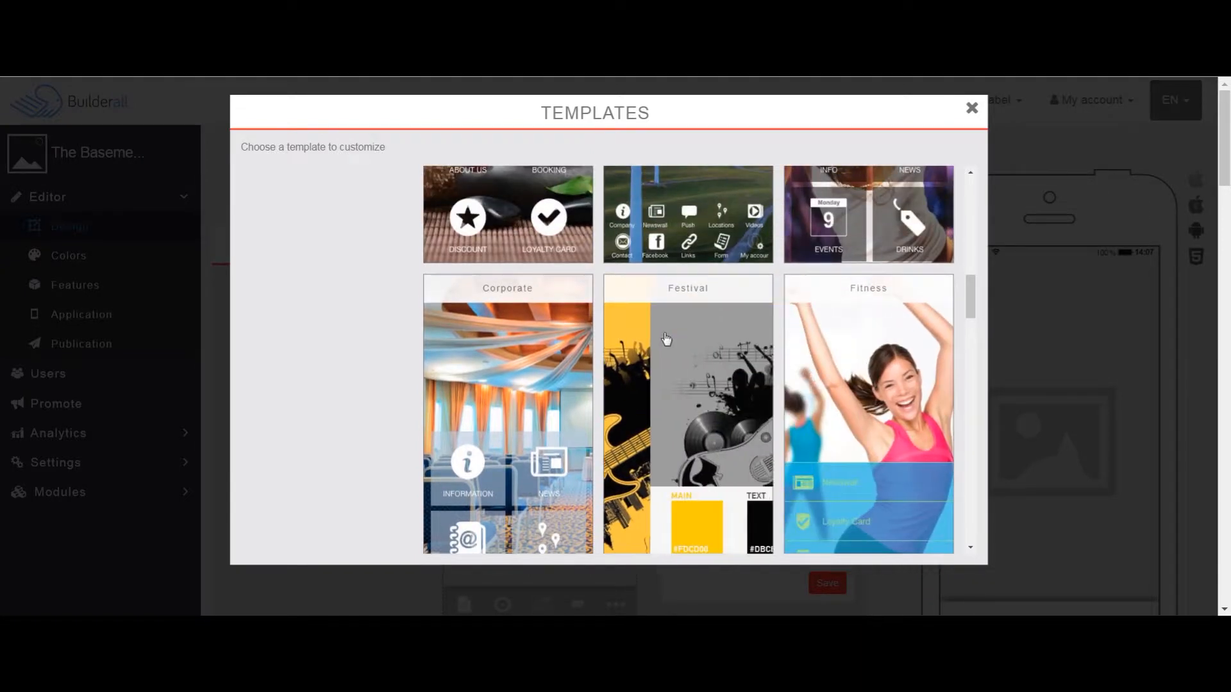
left_click(651, 364)
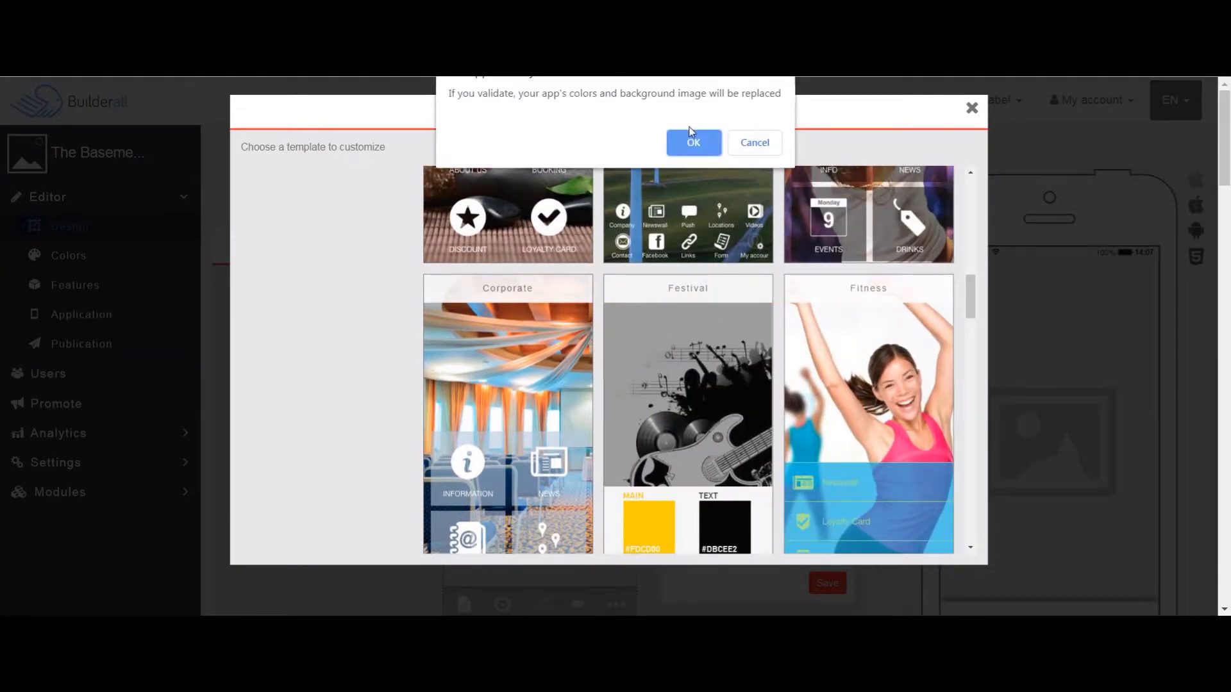
left_click(705, 147)
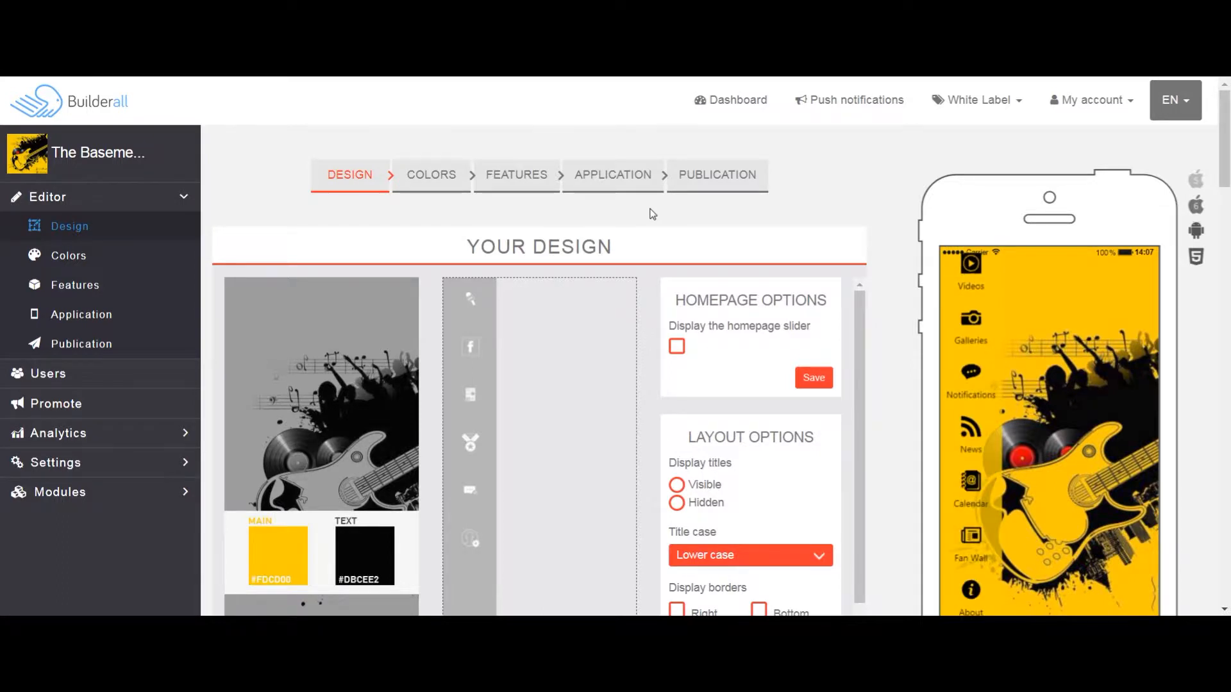
Step: Look over the design page's layout options, unified homepage, country and font family sections, and dismiss the YouTube notifications
scroll(592, 322, "down", 3)
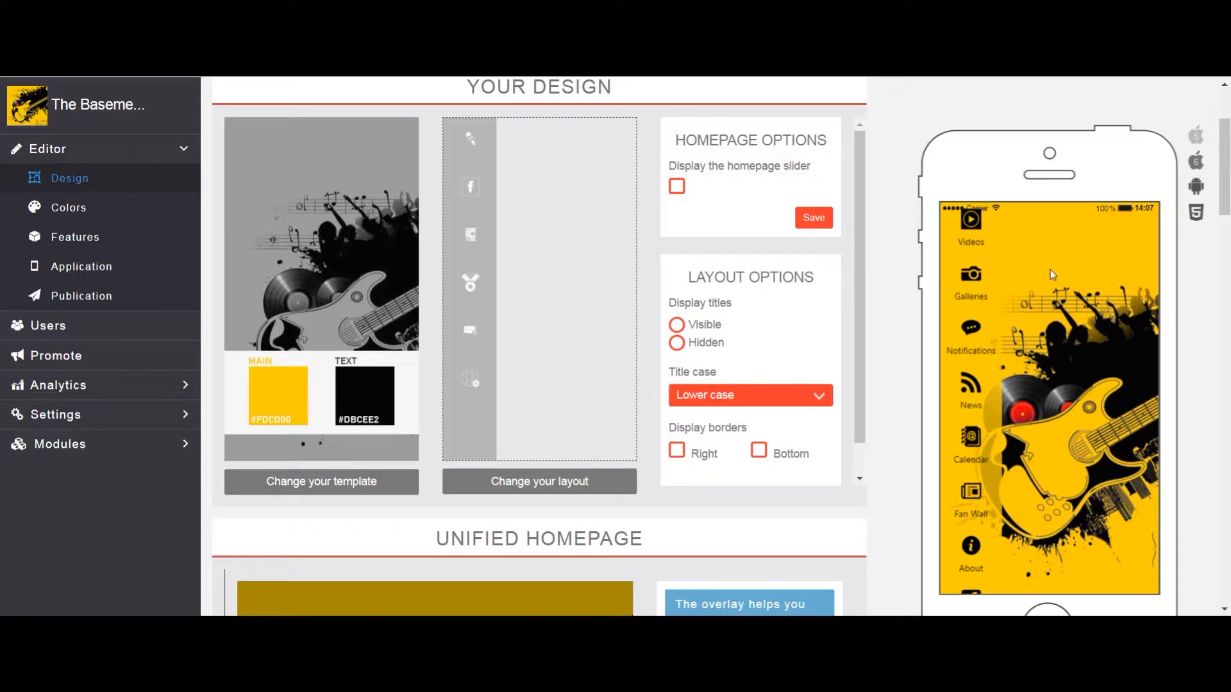
scroll(1041, 273, "up", 1)
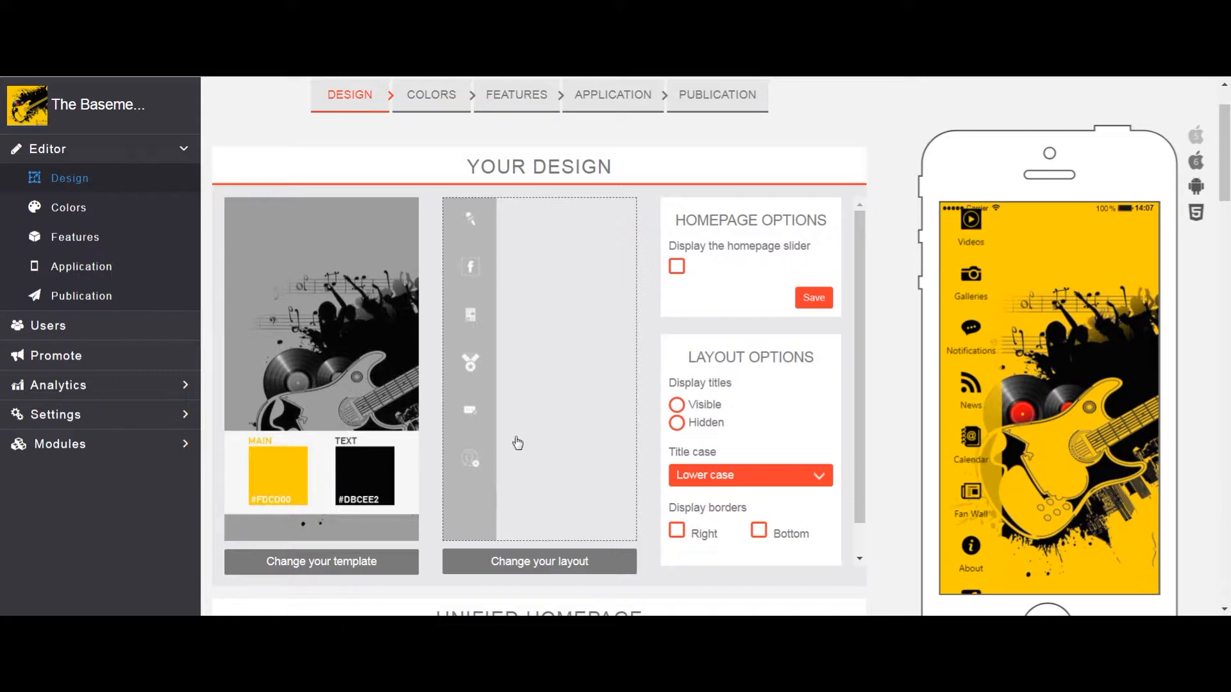
scroll(758, 411, "down", 1)
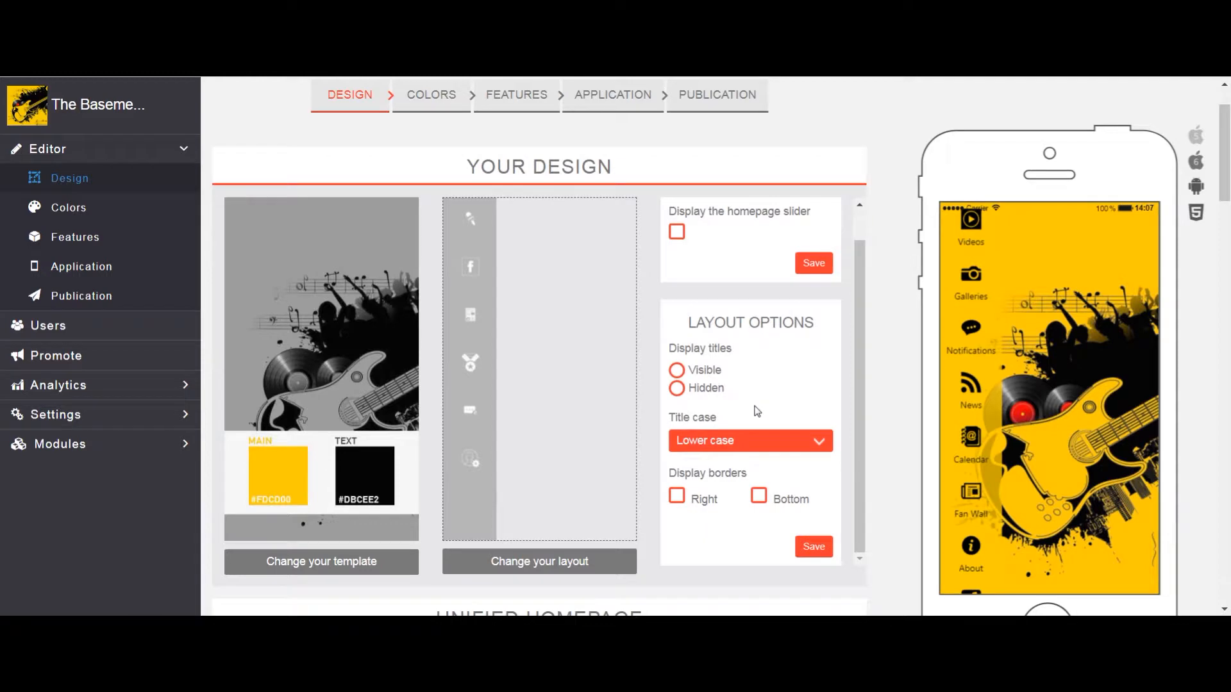
scroll(811, 377, "up", 1)
scroll(992, 294, "down", 5)
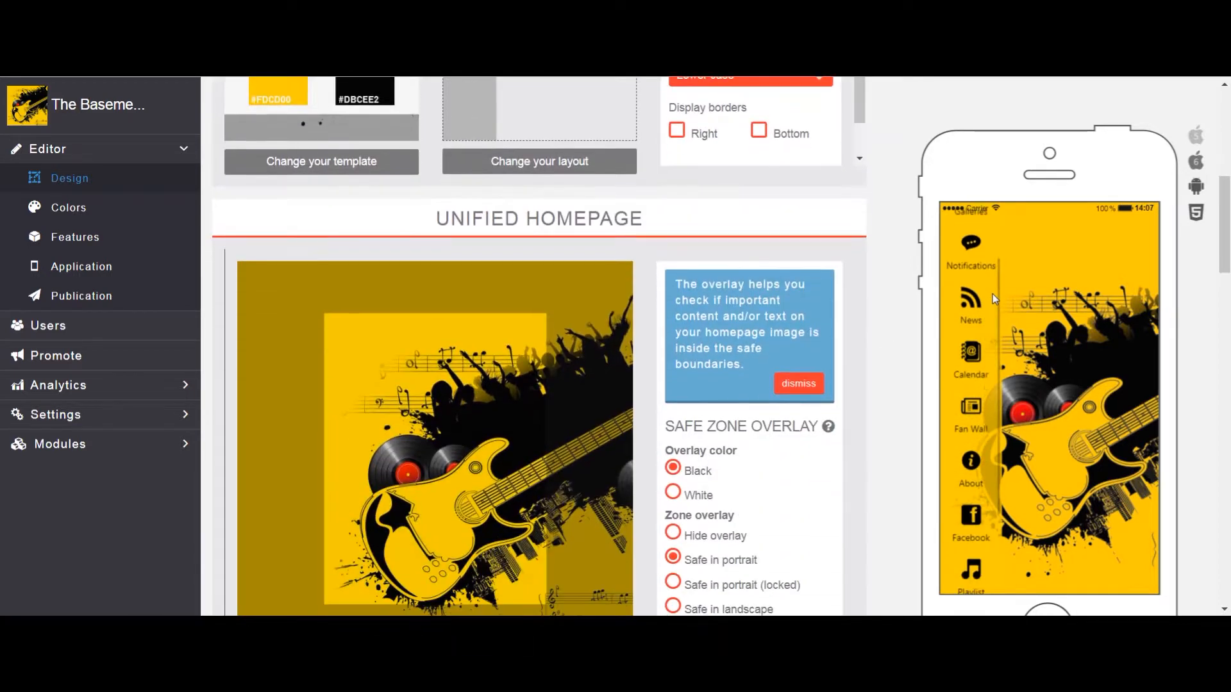
scroll(993, 293, "down", 4)
scroll(861, 360, "up", 2)
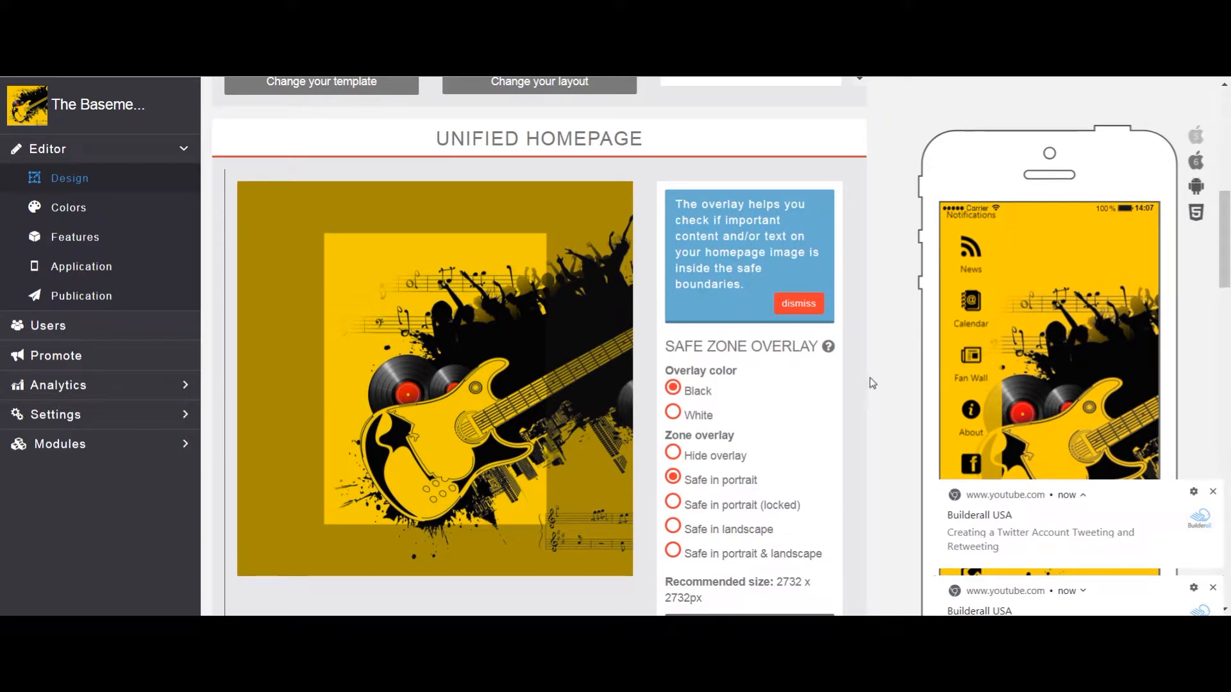
scroll(872, 383, "down", 8)
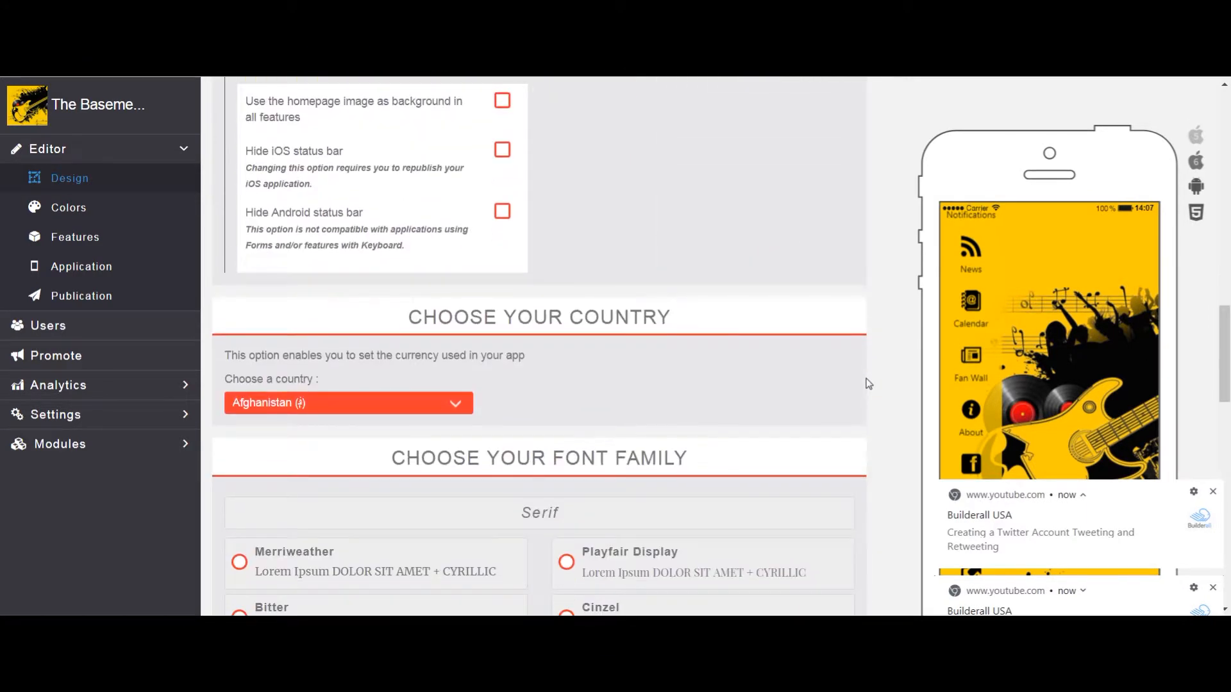
scroll(869, 384, "up", 12)
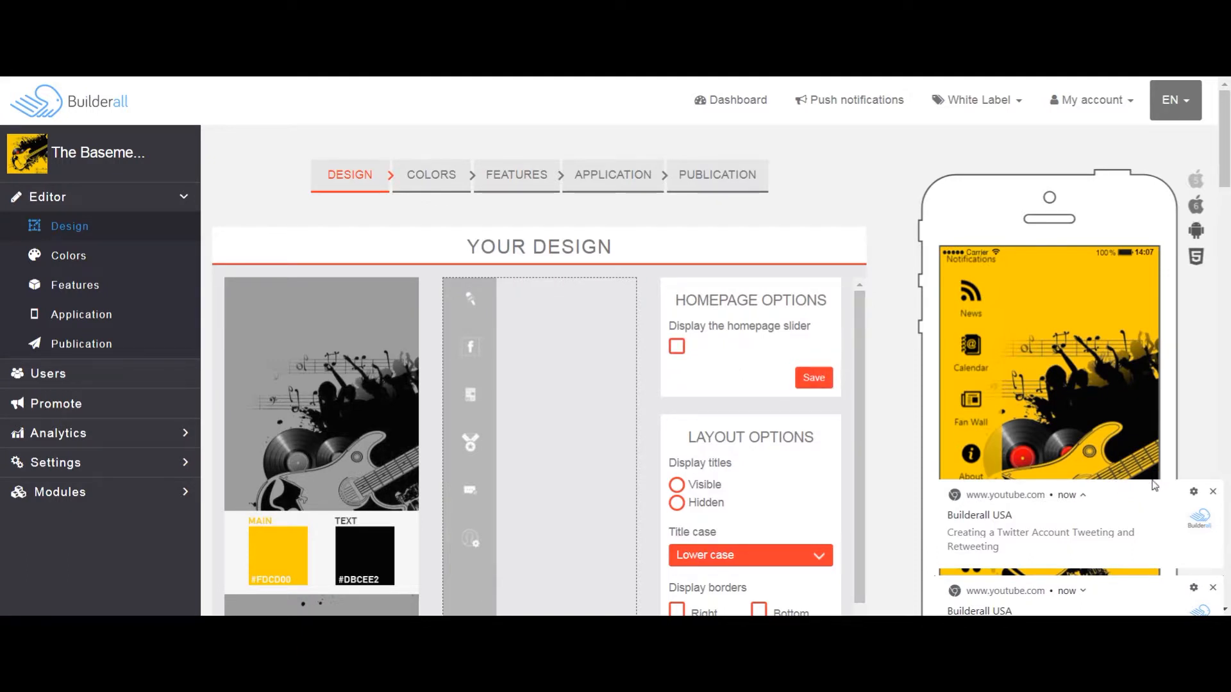
left_click(1212, 493)
left_click(1213, 585)
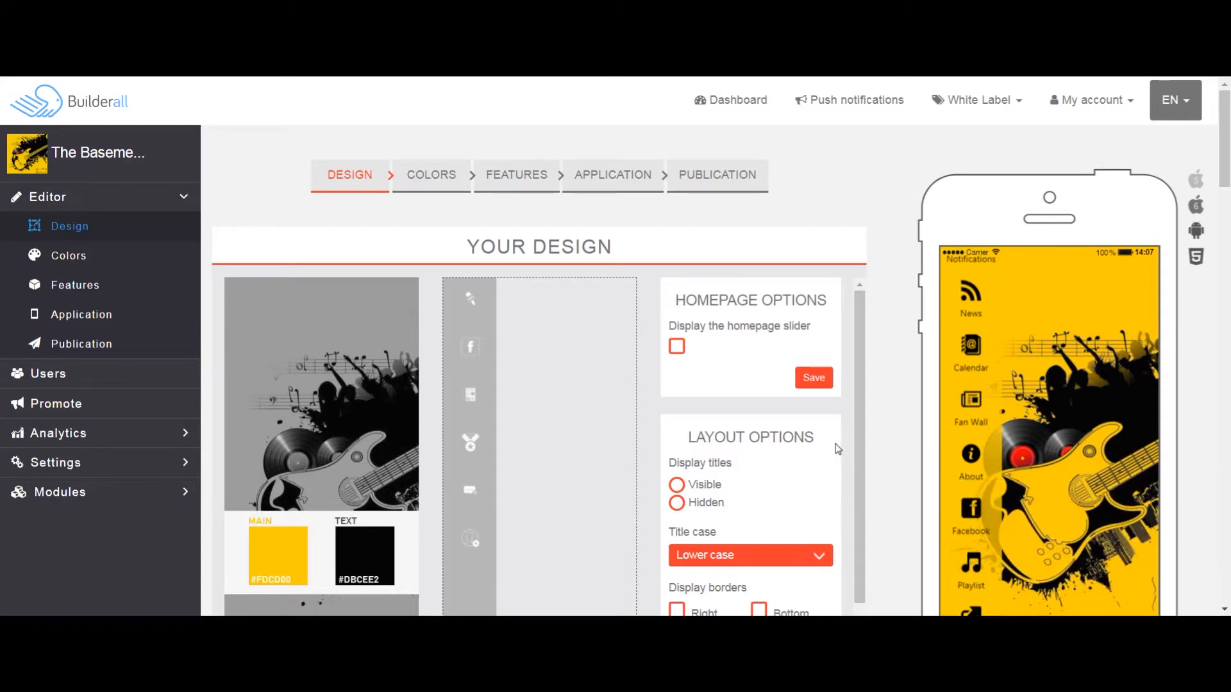
Step: Try enabling display of the homepage slider in the homepage options
scroll(862, 343, "down", 1)
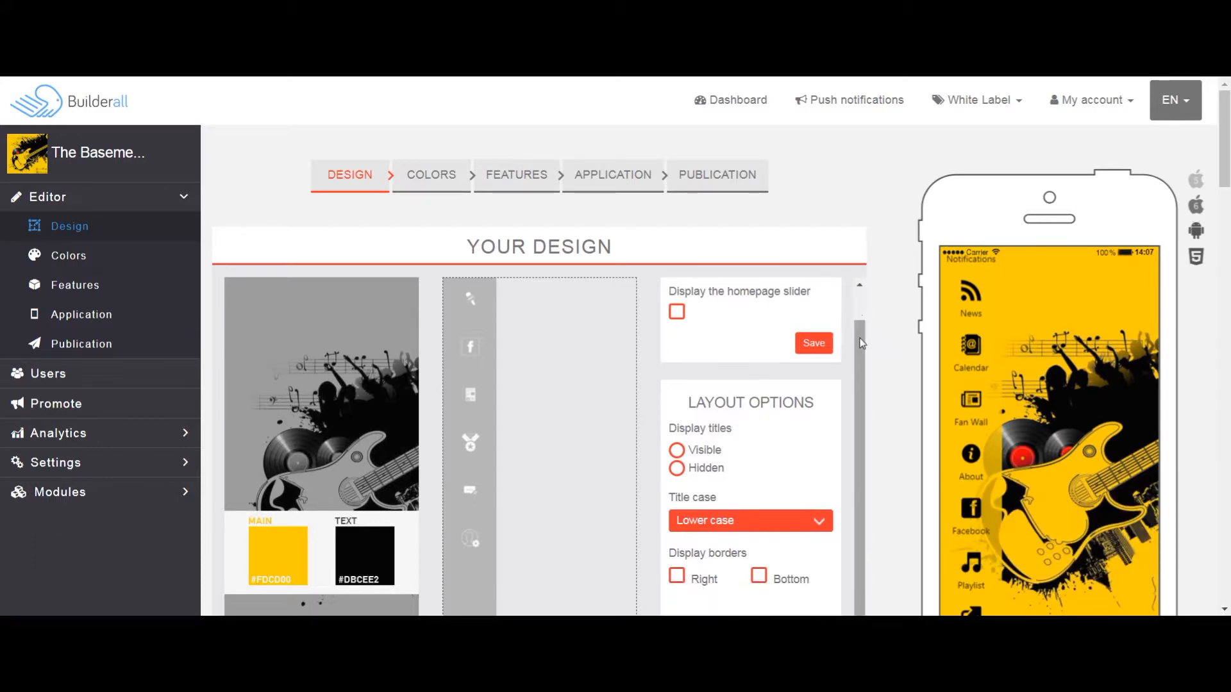
scroll(862, 344, "up", 1)
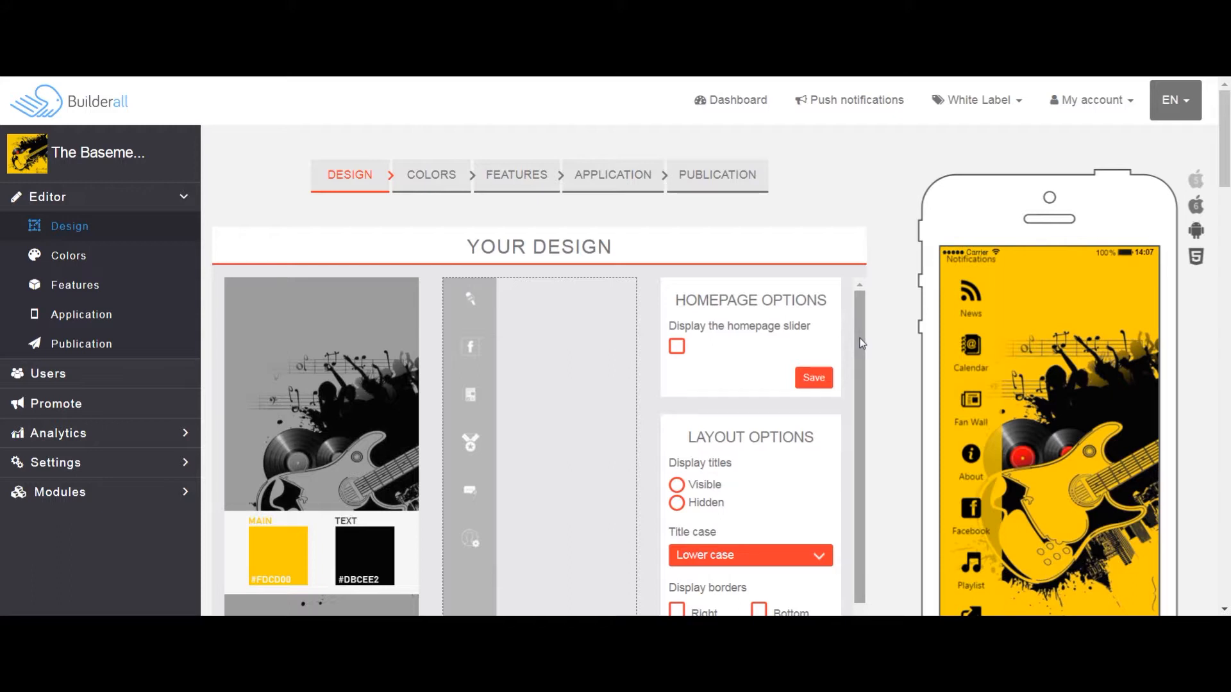
left_click(677, 348)
scroll(898, 349, "down", 3)
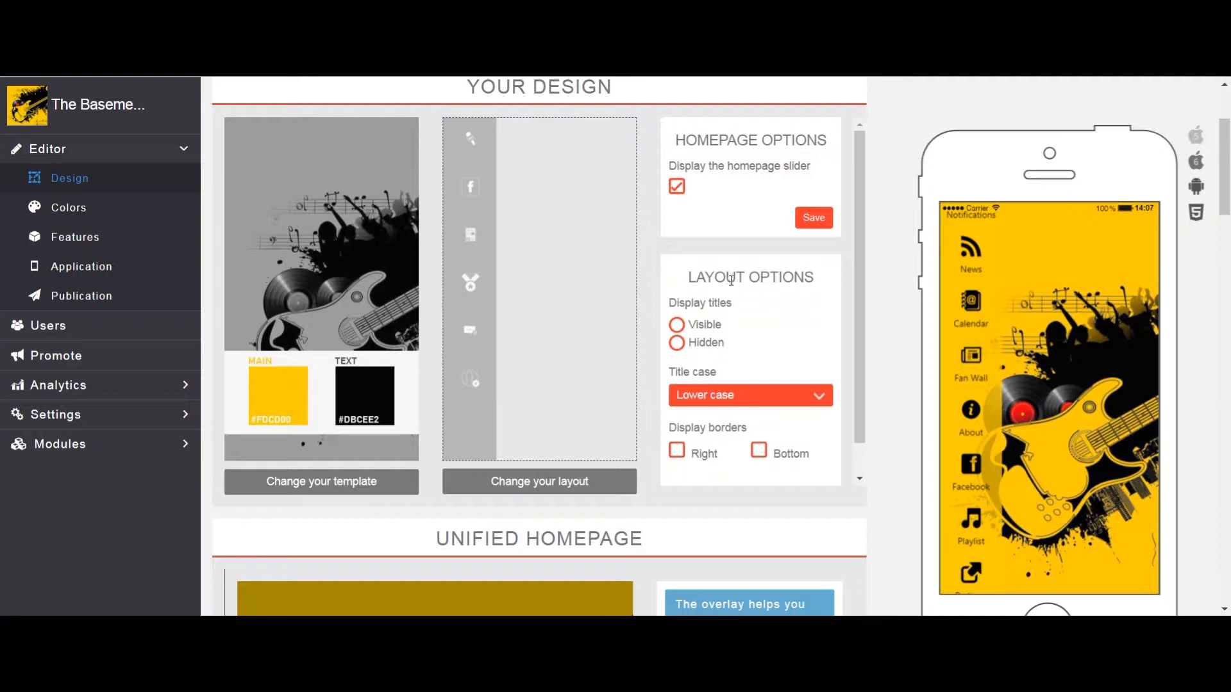
Step: Set the layout's display titles to Visible and check the available title case choices
left_click(676, 325)
scroll(855, 403, "down", 1)
left_click(822, 371)
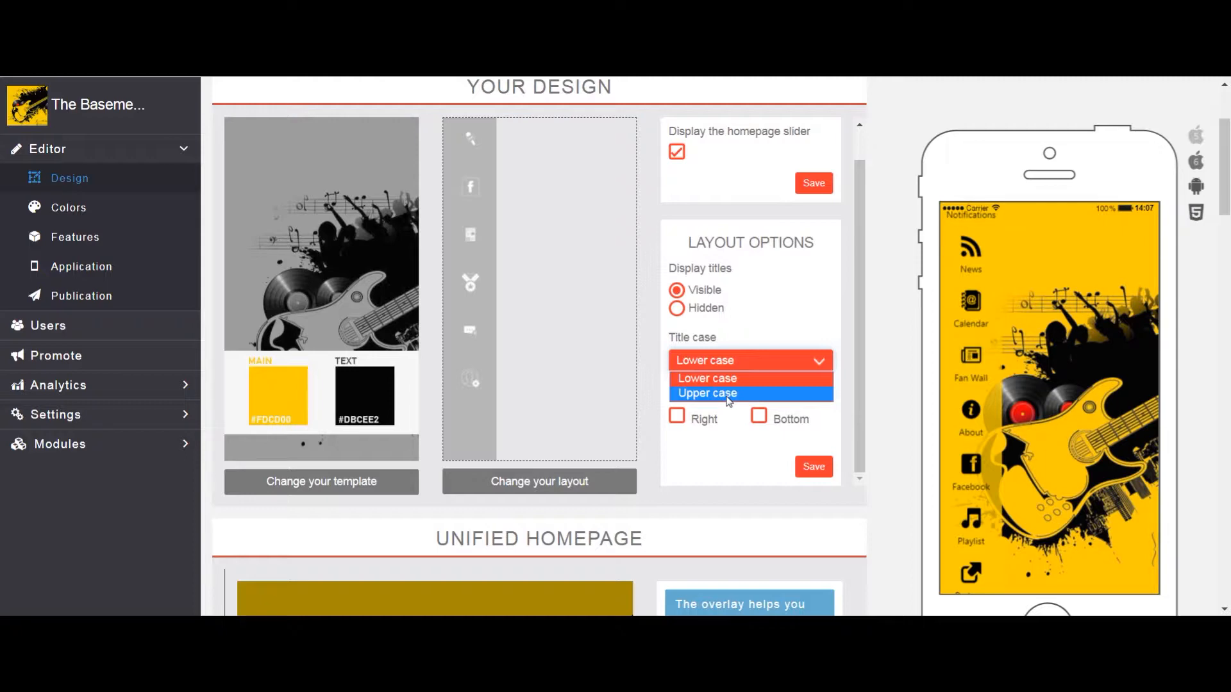
left_click(788, 332)
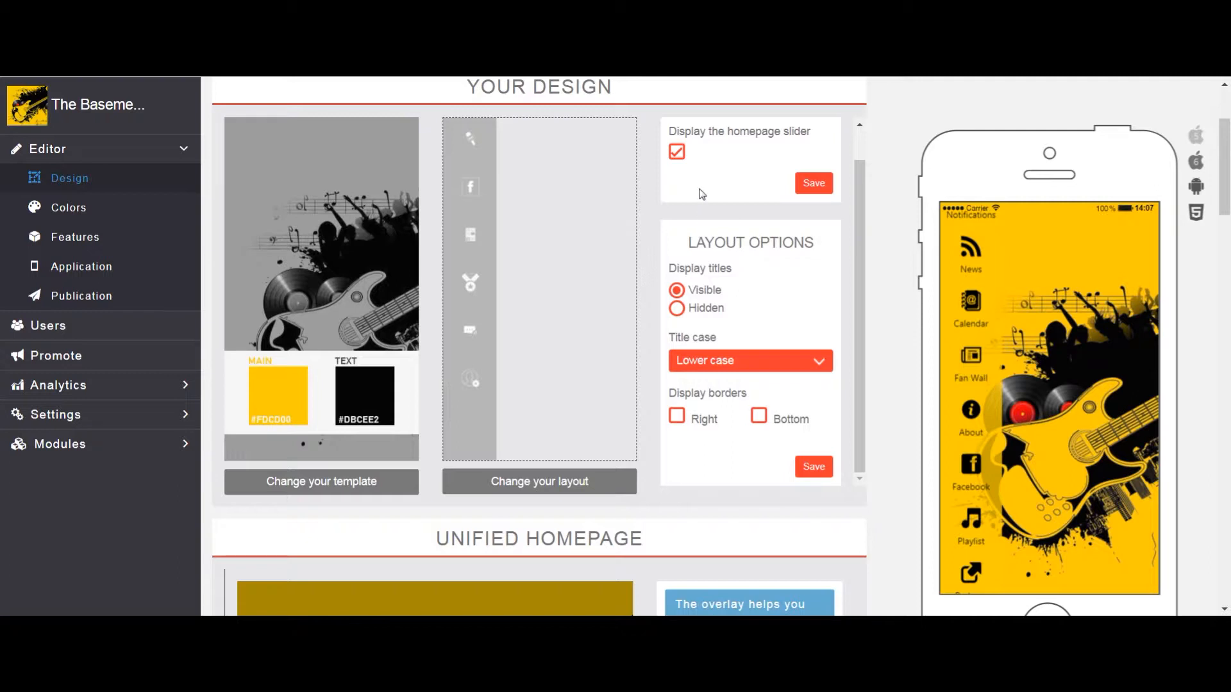
Step: Disable display of the homepage slider and save the layout options
left_click(675, 152)
scroll(779, 366, "down", 1)
scroll(785, 370, "up", 2)
scroll(791, 373, "down", 1)
left_click(814, 467)
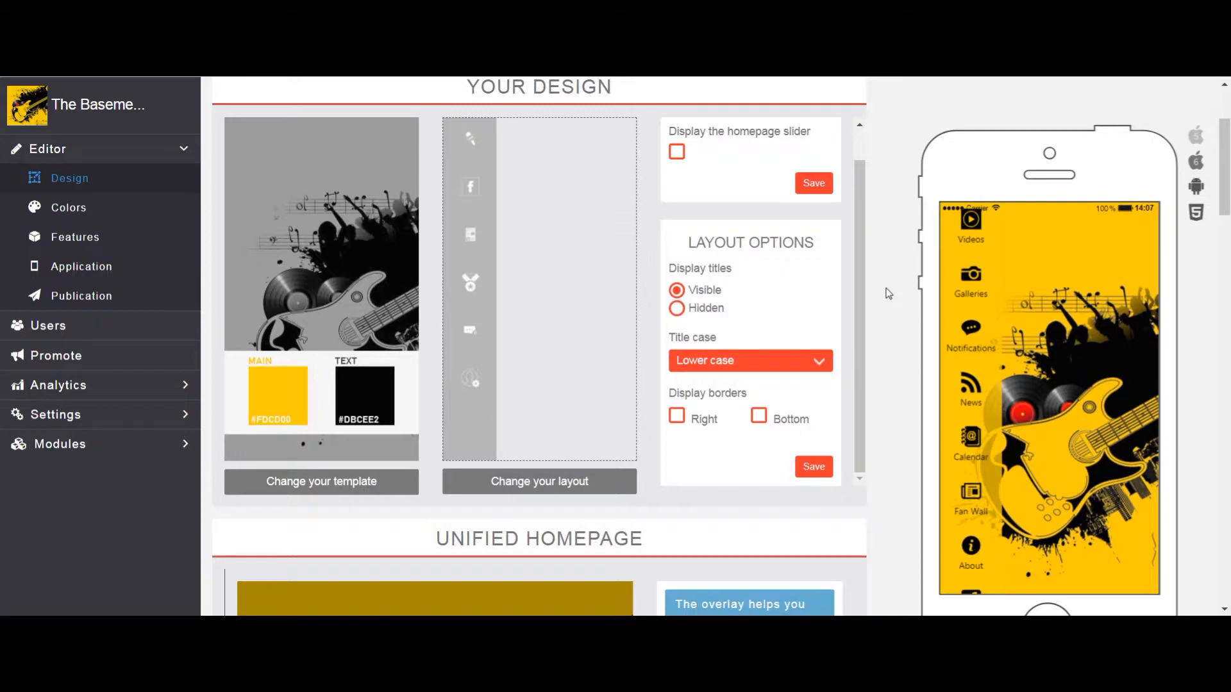
Step: Preview the unified homepage image with the zone overlay hidden, and switch back to Safe in portrait
scroll(895, 291, "down", 4)
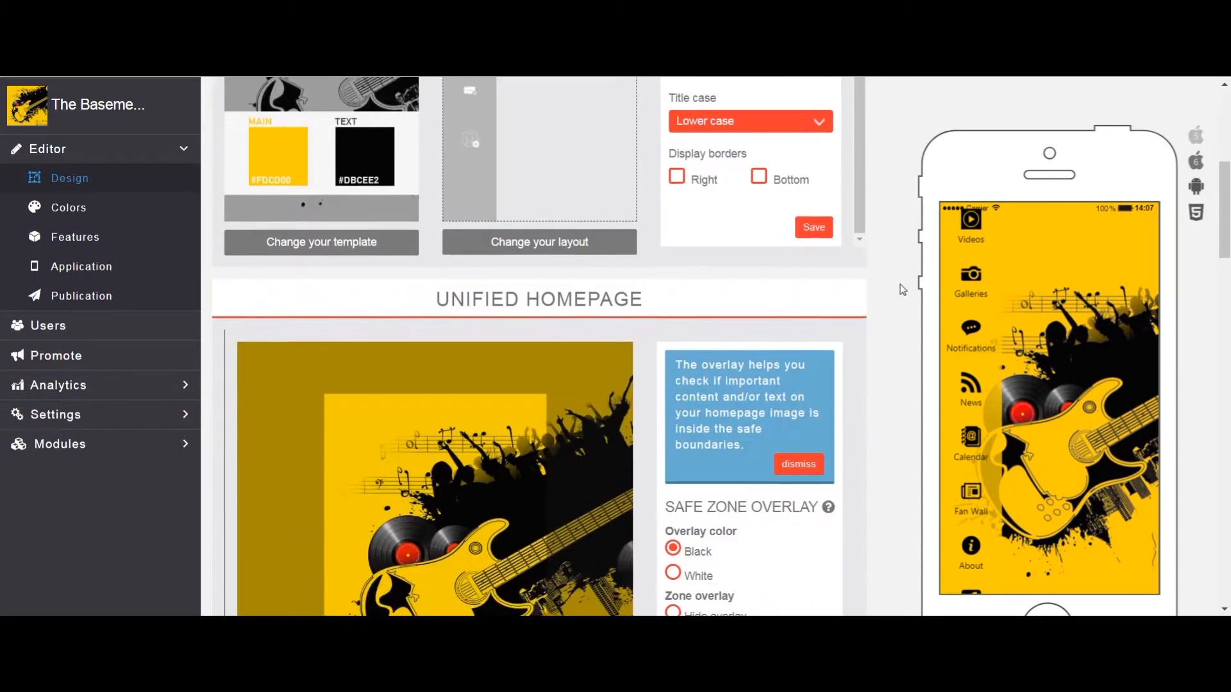
scroll(899, 289, "down", 3)
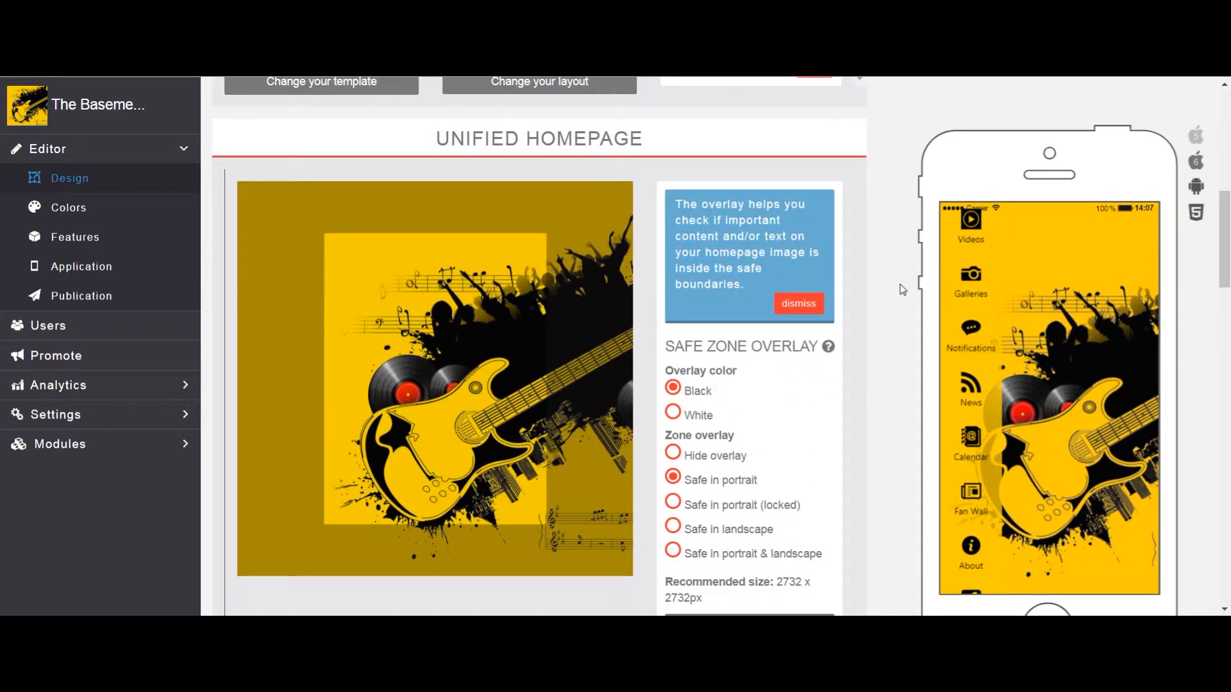
scroll(898, 286, "down", 1)
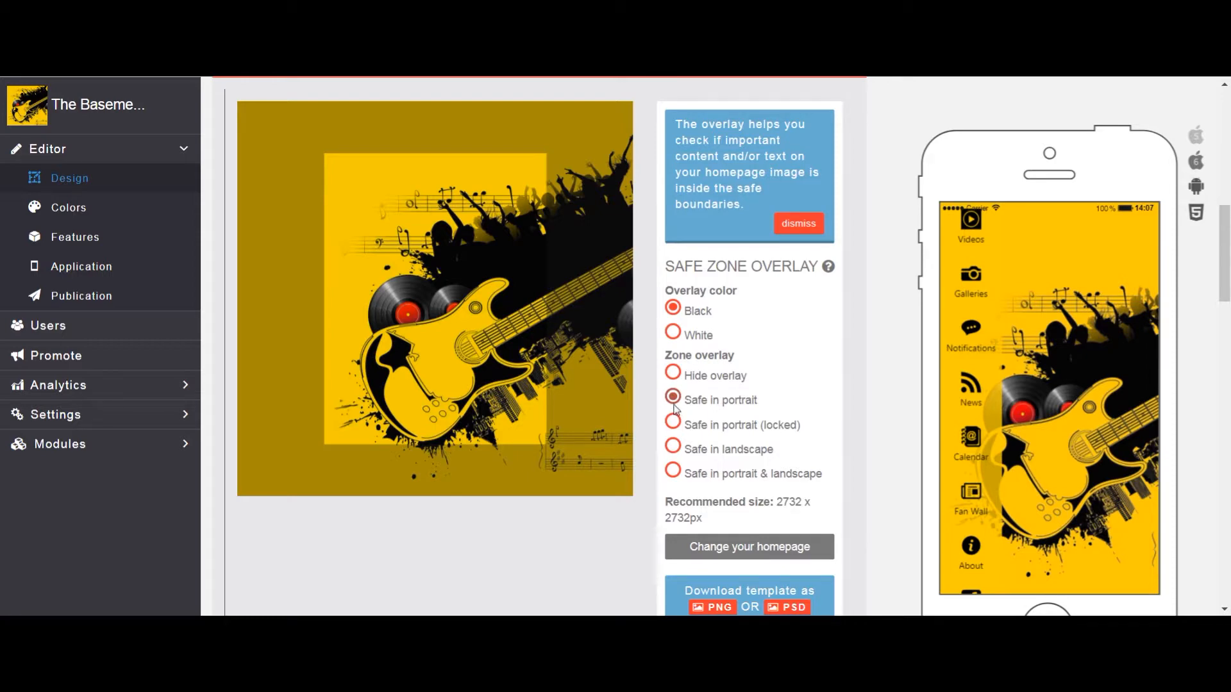
left_click(673, 373)
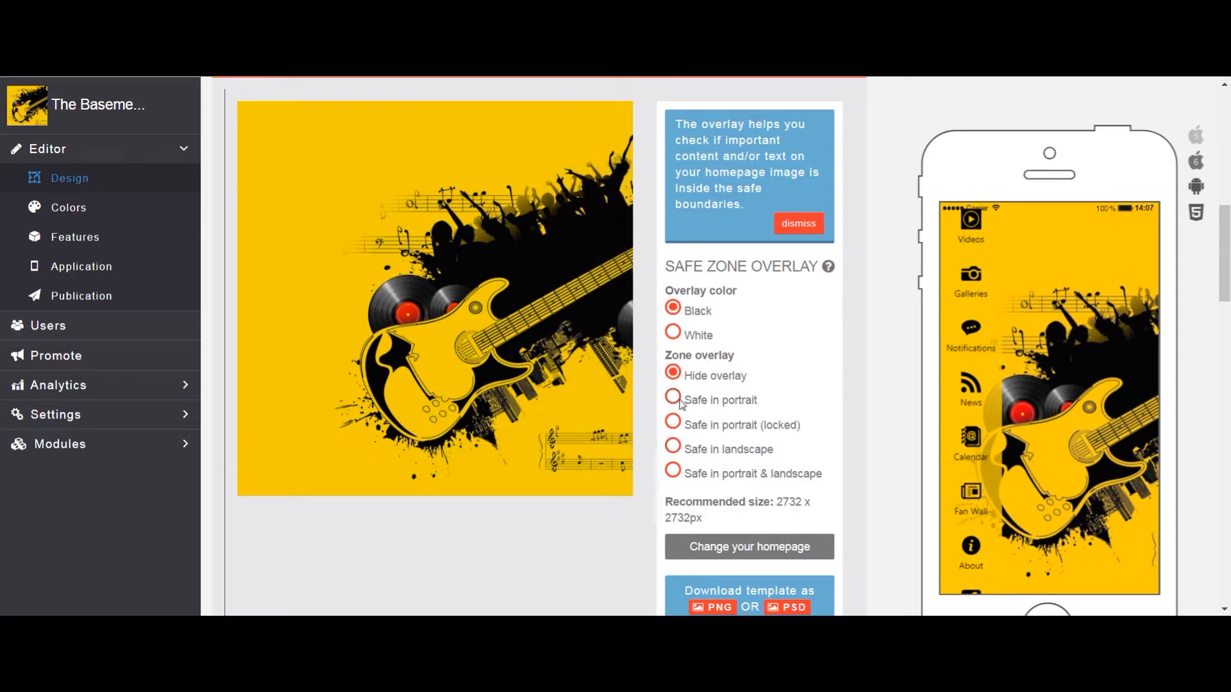
left_click(674, 399)
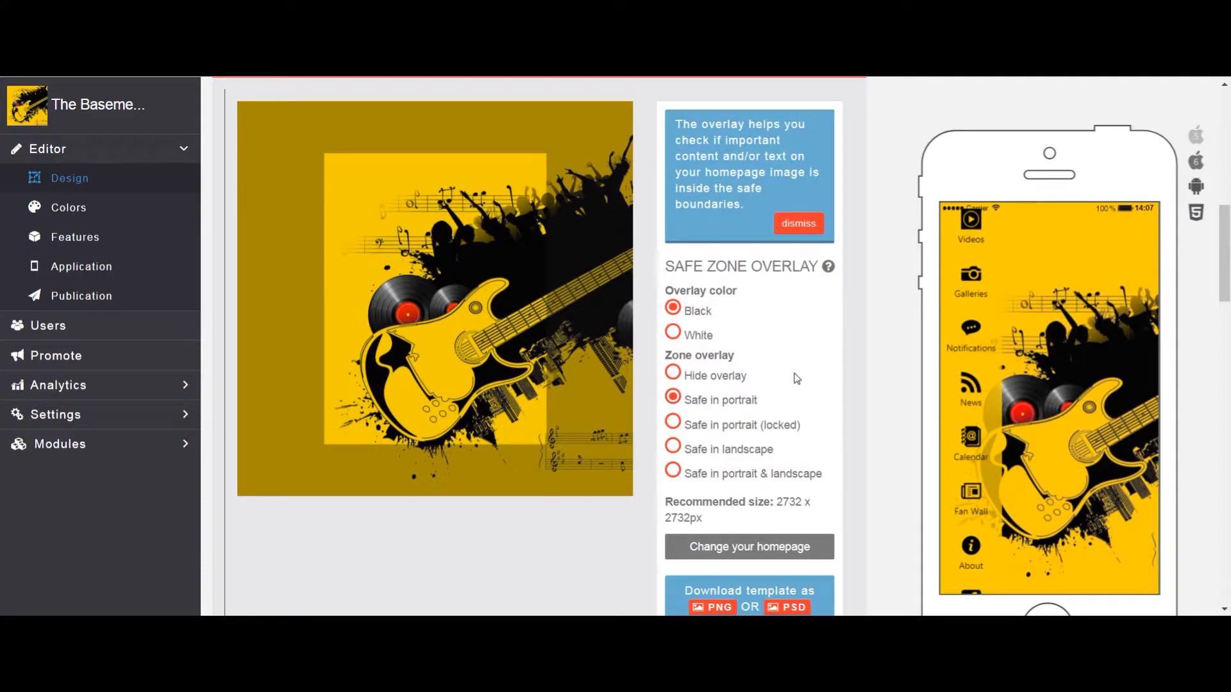
Step: Replace the unified homepage image with Basement2732 from the Downloads folder and accept the full-picture crop
scroll(797, 378, "down", 1)
scroll(783, 390, "up", 3)
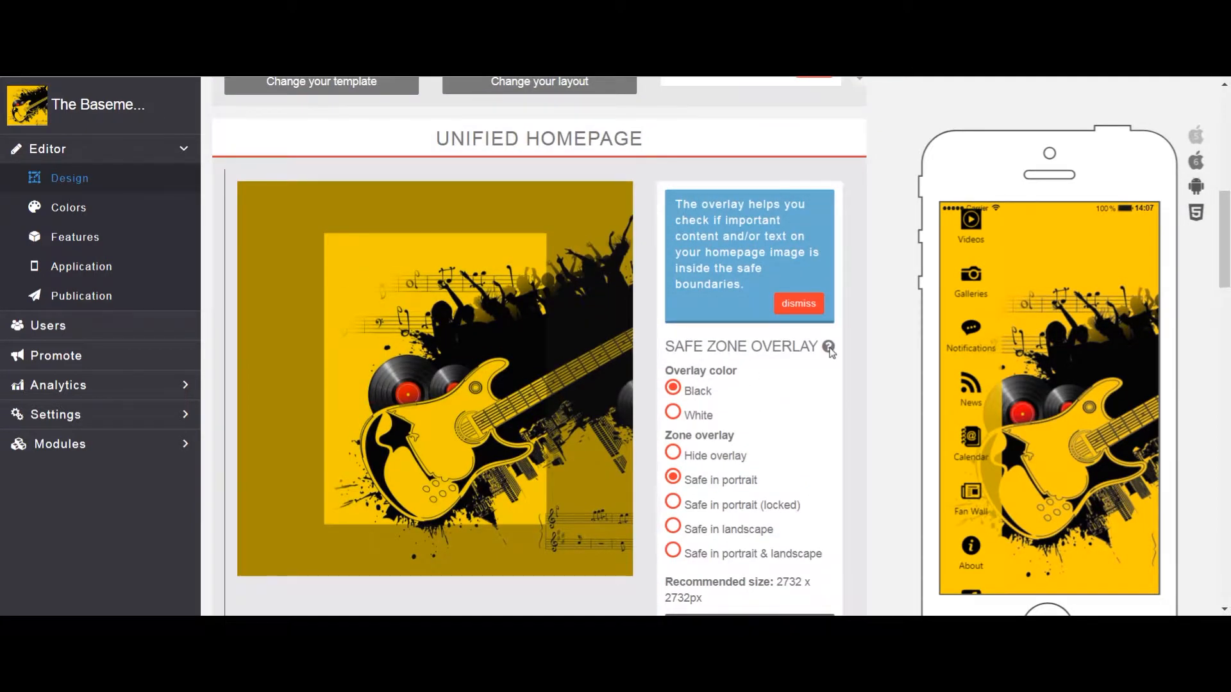
scroll(753, 433, "down", 3)
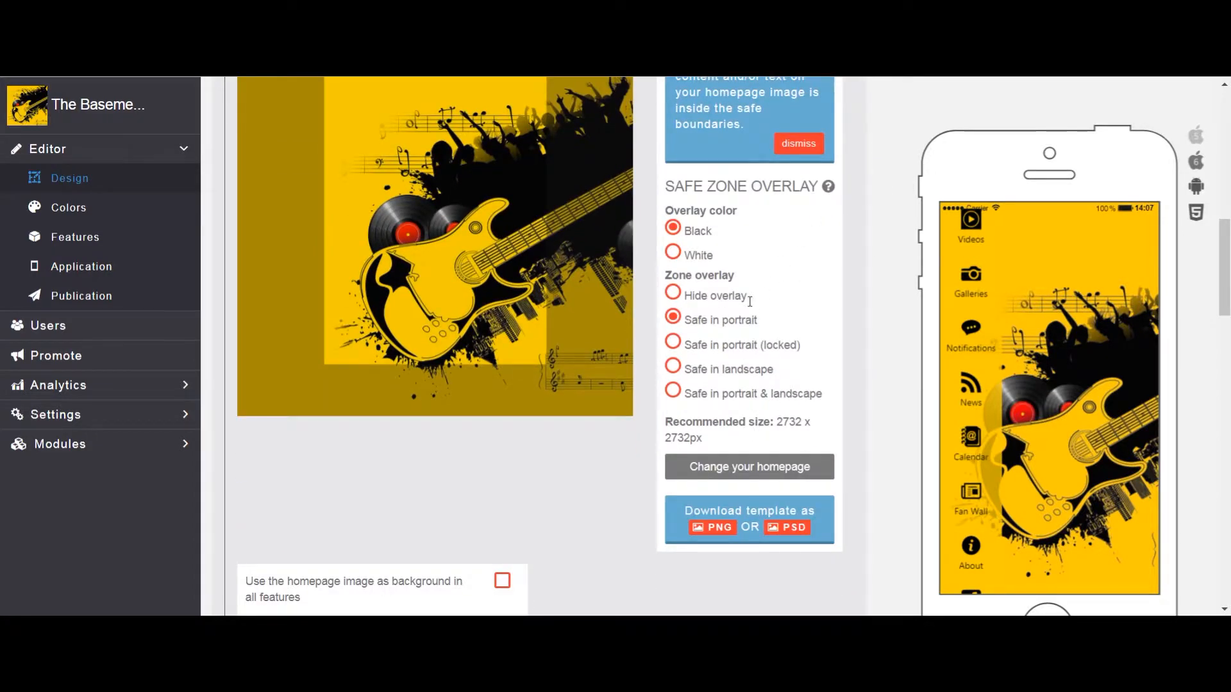
scroll(750, 301, "down", 4)
scroll(750, 305, "up", 6)
scroll(751, 308, "down", 4)
scroll(754, 295, "up", 3)
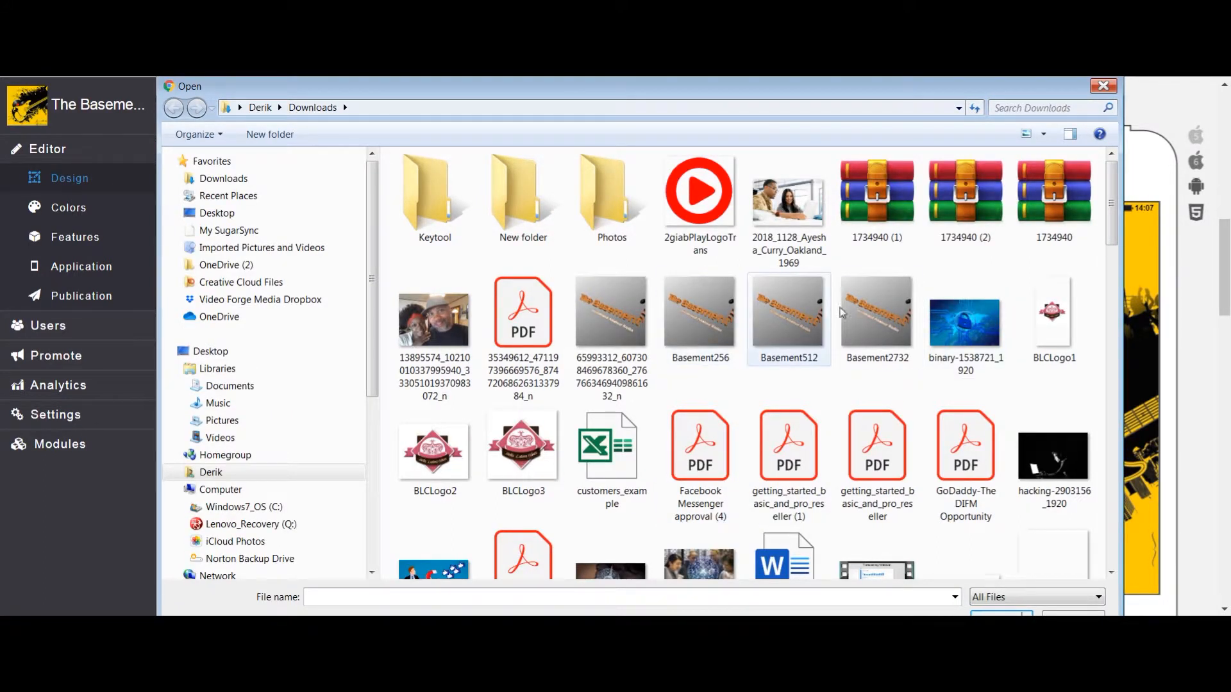
left_click(870, 315)
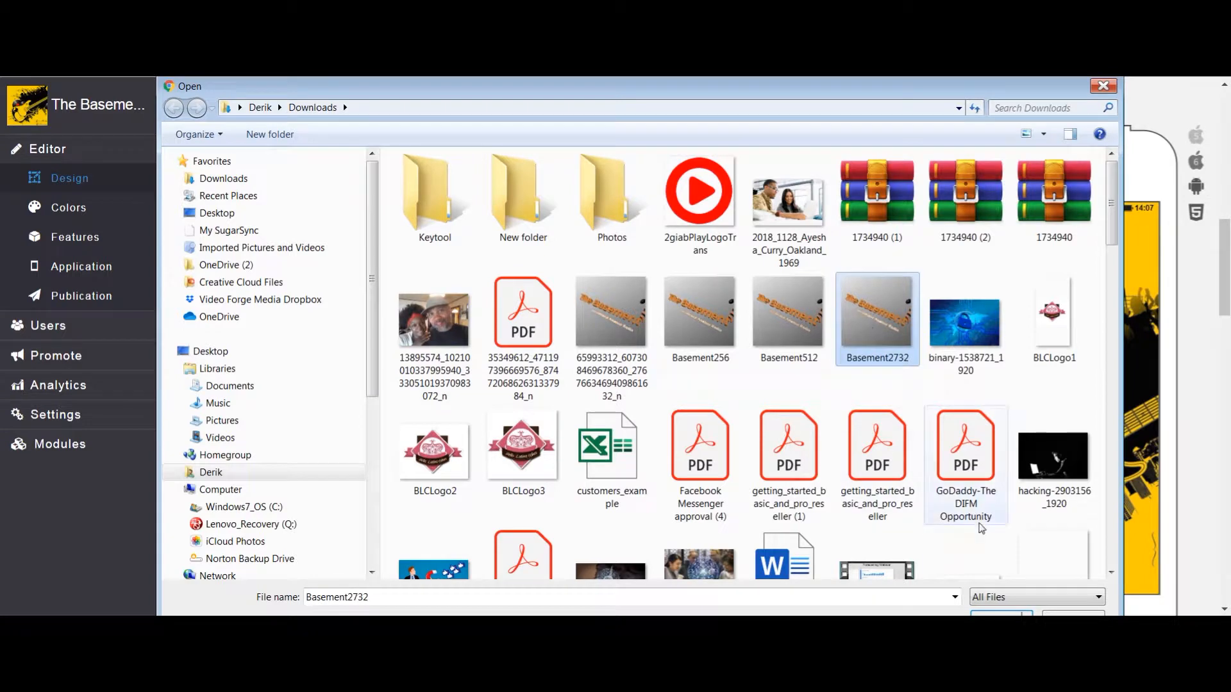
left_click(998, 618)
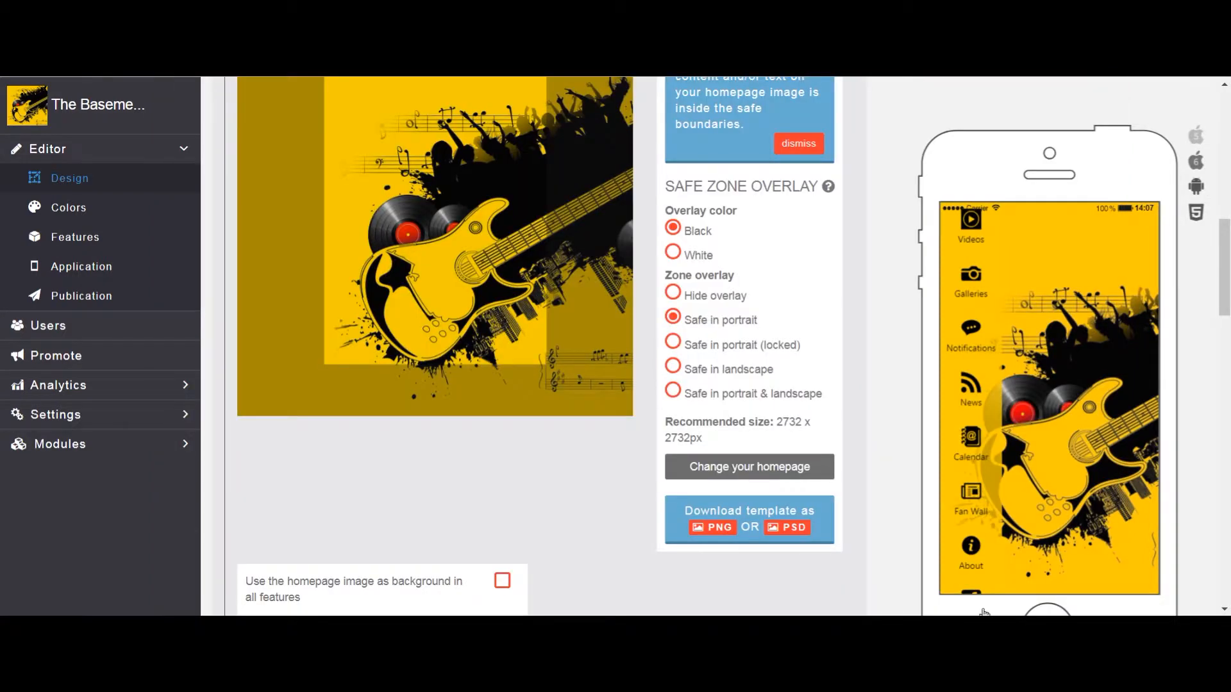
scroll(913, 473, "up", 2)
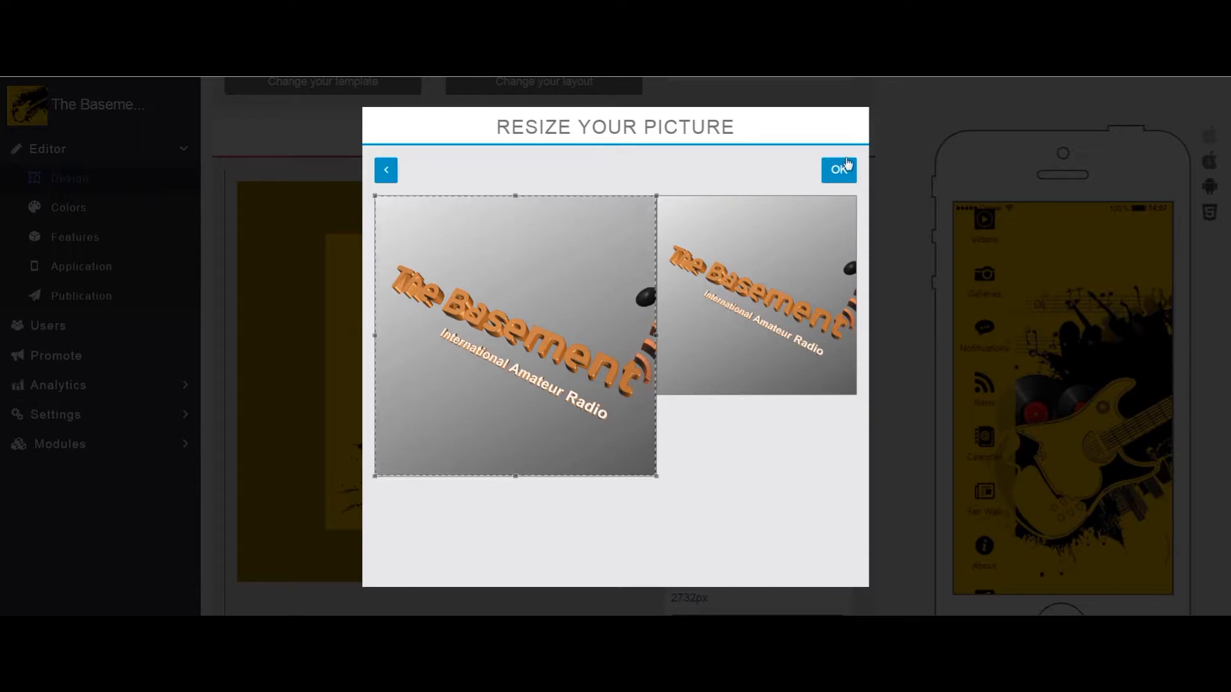
left_click(840, 171)
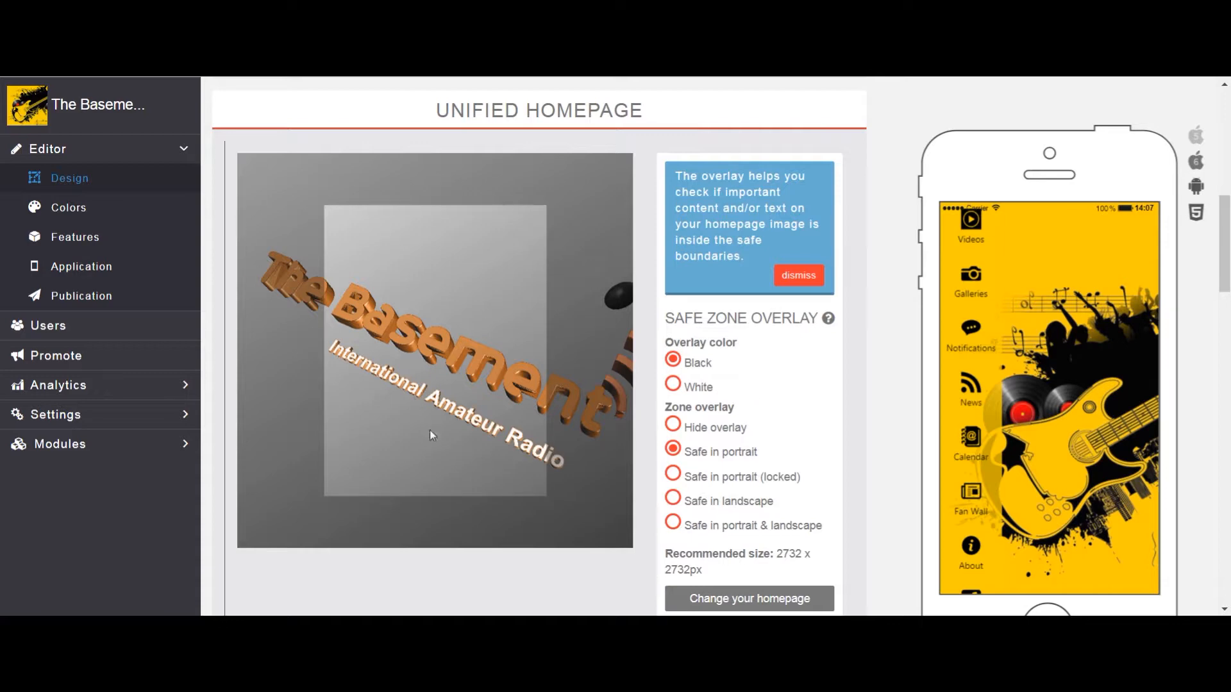
Step: Enable using the homepage image as background in all features
scroll(468, 432, "down", 4)
scroll(830, 352, "up", 4)
scroll(1005, 318, "down", 7)
scroll(1075, 337, "up", 5)
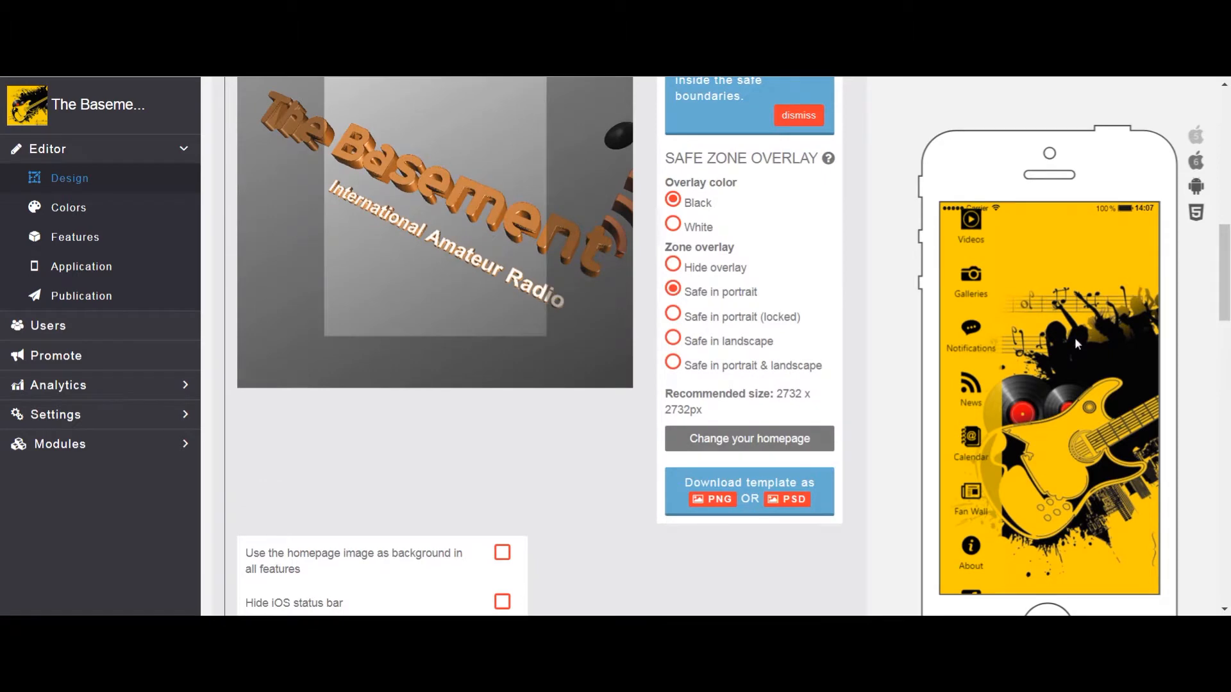
scroll(1075, 337, "up", 3)
scroll(1075, 338, "down", 5)
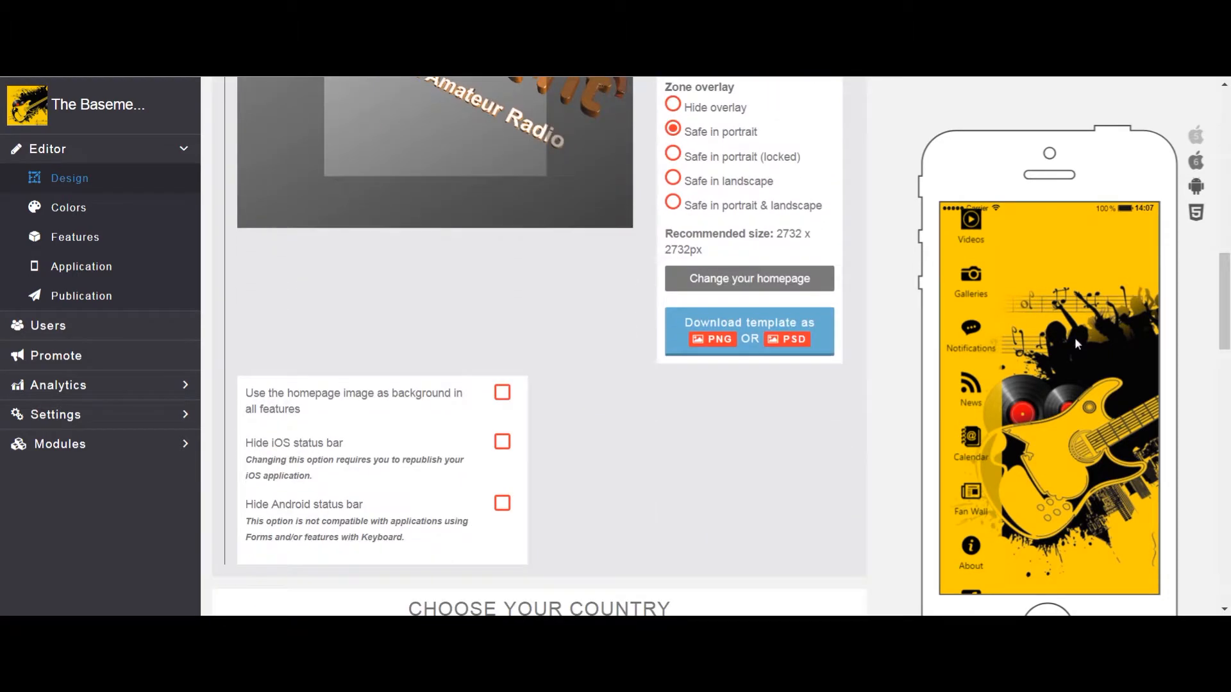
left_click(502, 395)
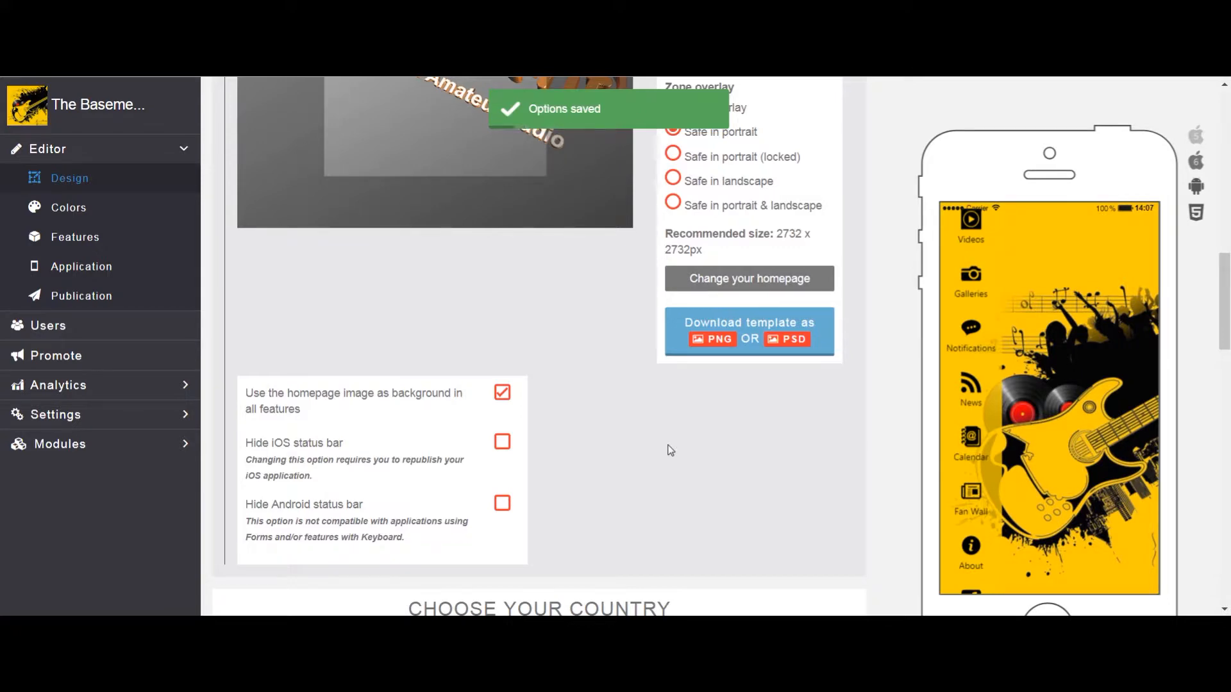
Step: Examine the remaining design options, including the status bar settings, country choice and the Serif, Sans Serif, Display and Handwriting fonts
scroll(843, 344, "up", 8)
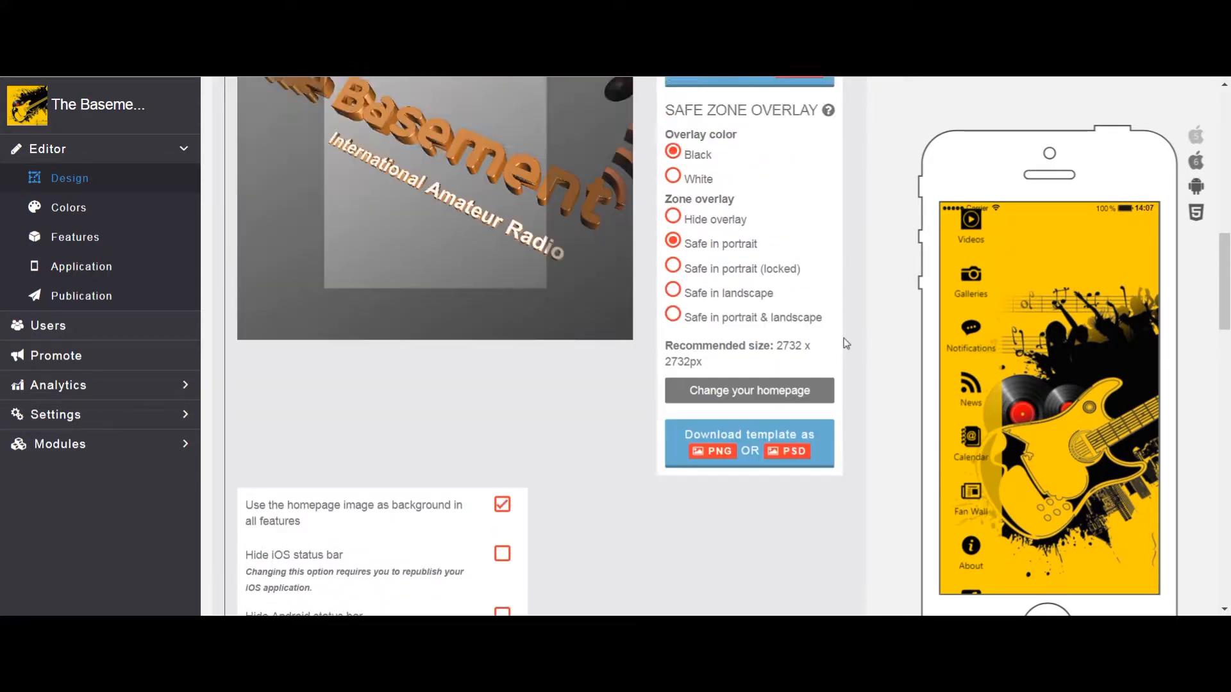
scroll(845, 343, "down", 12)
scroll(926, 327, "up", 5)
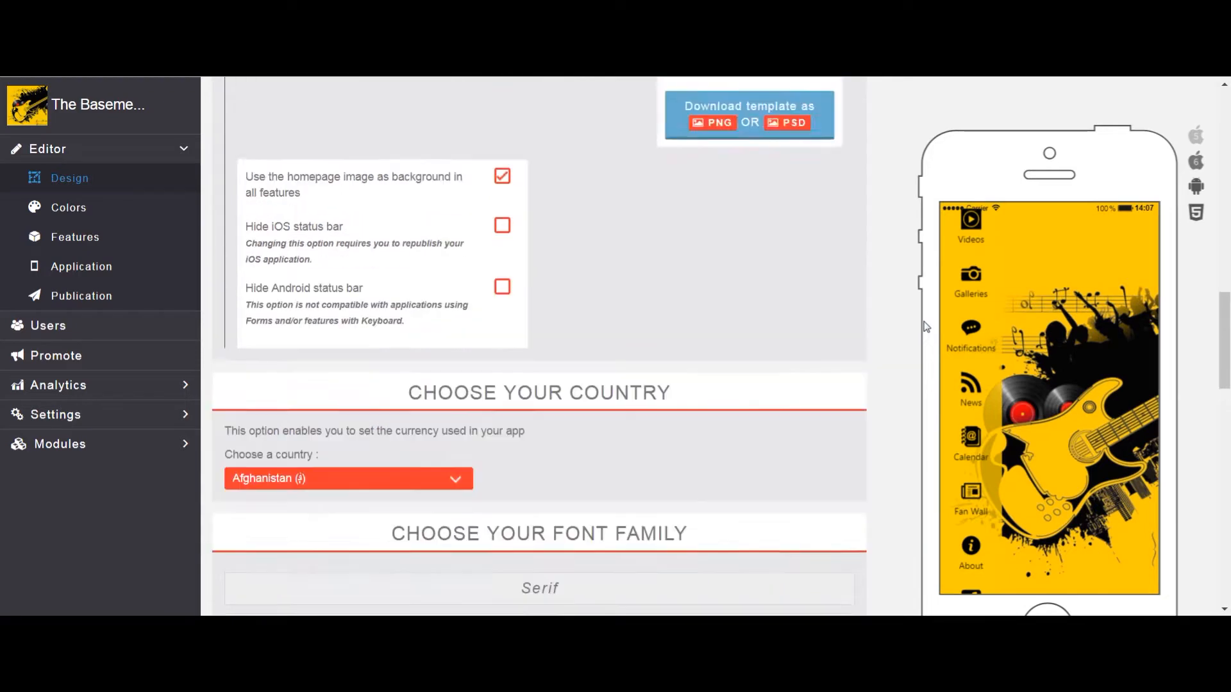
scroll(926, 327, "down", 5)
scroll(926, 327, "up", 1)
scroll(926, 327, "down", 5)
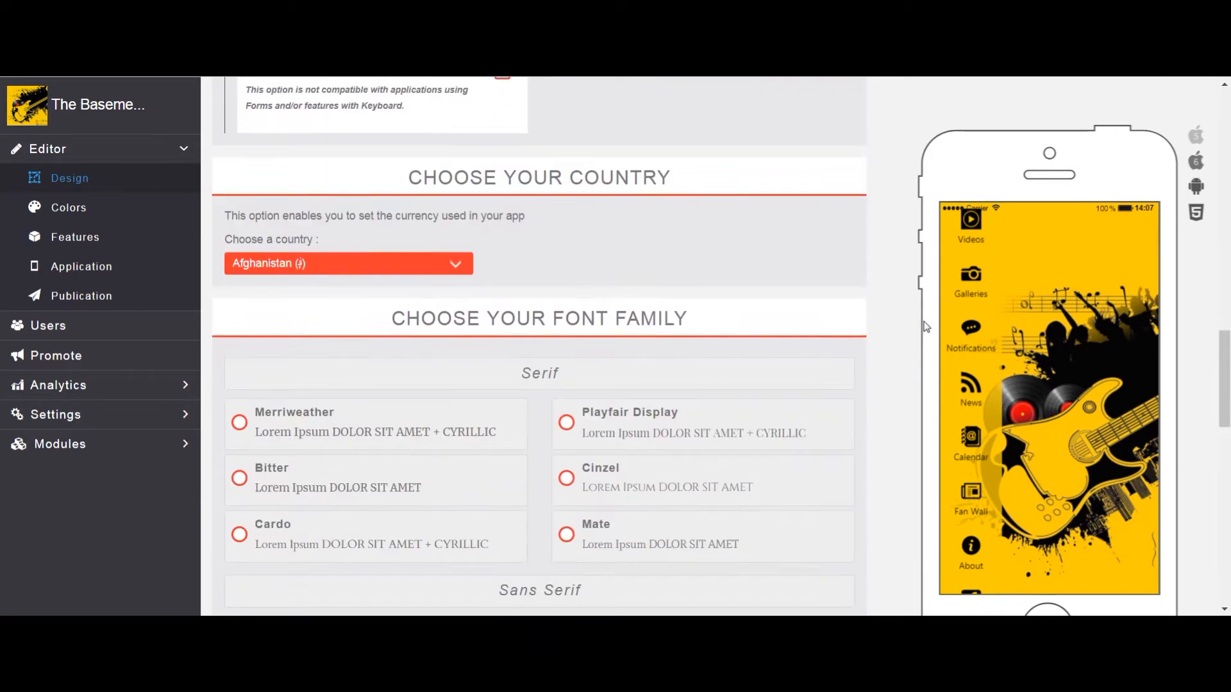
scroll(925, 327, "up", 2)
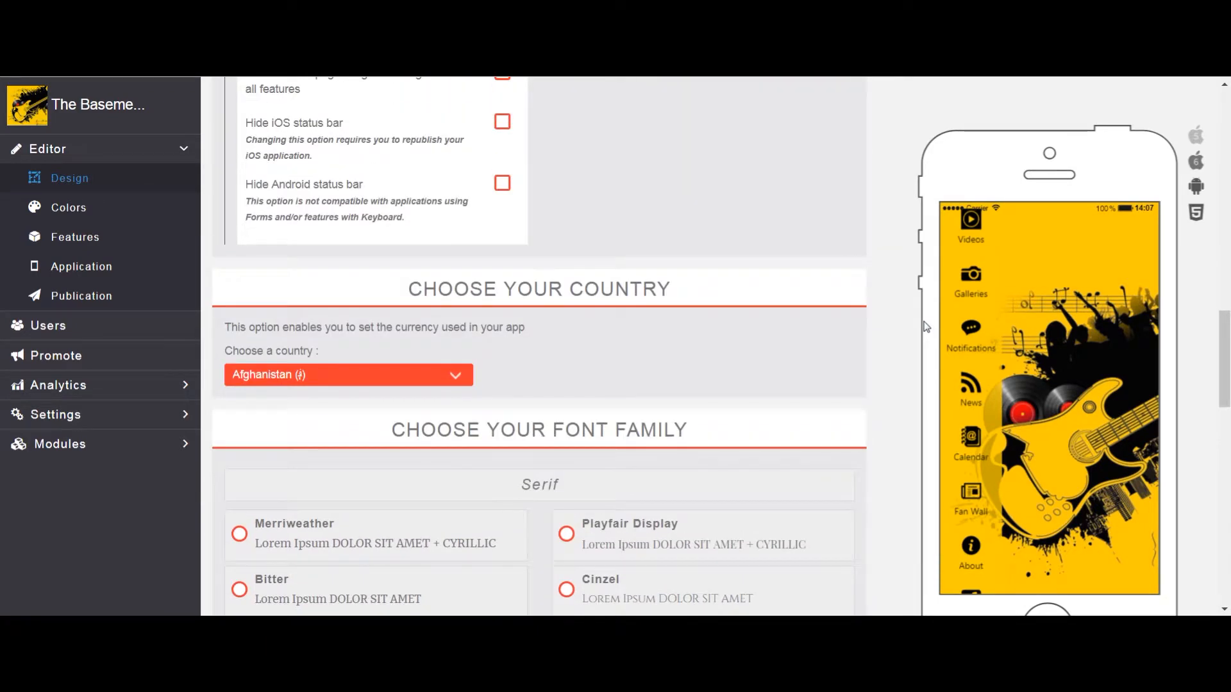
scroll(891, 323, "down", 5)
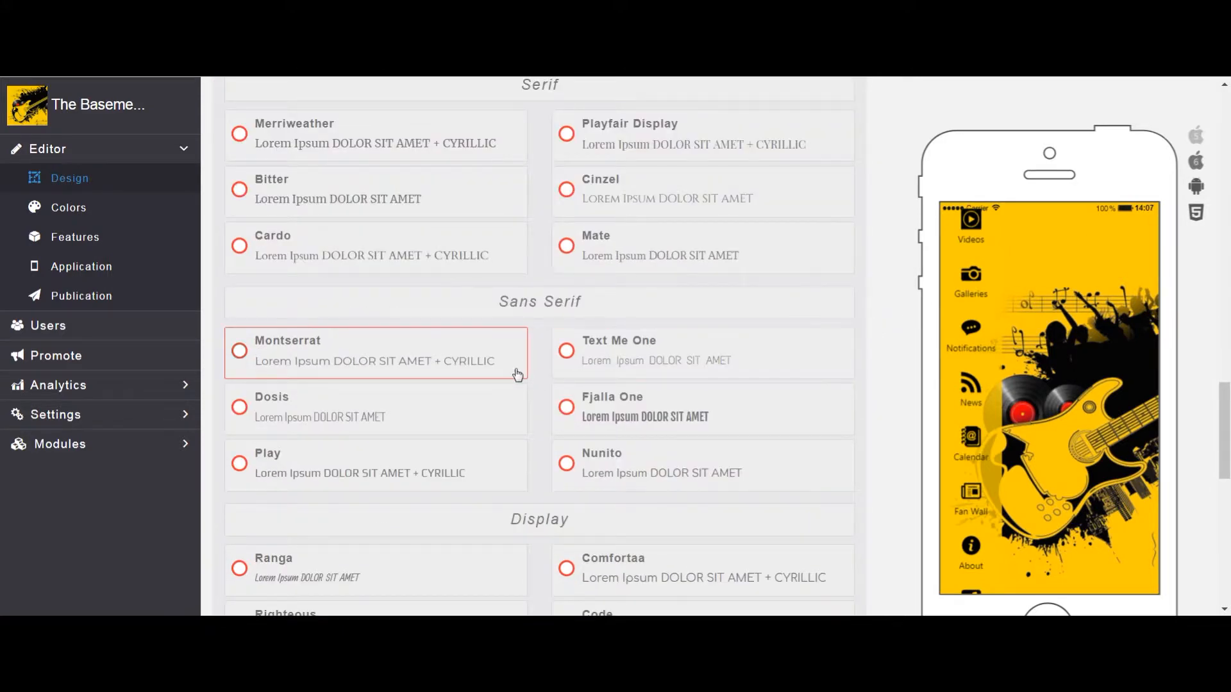
scroll(516, 375, "down", 4)
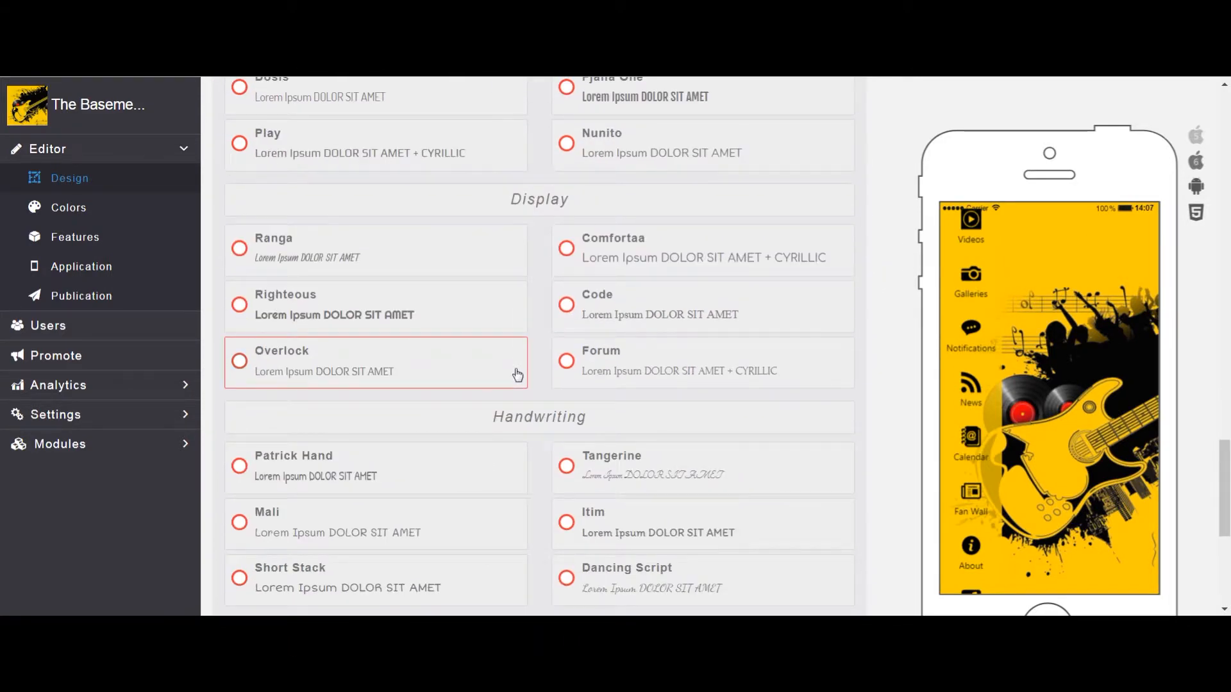
scroll(516, 375, "up", 11)
scroll(518, 375, "down", 2)
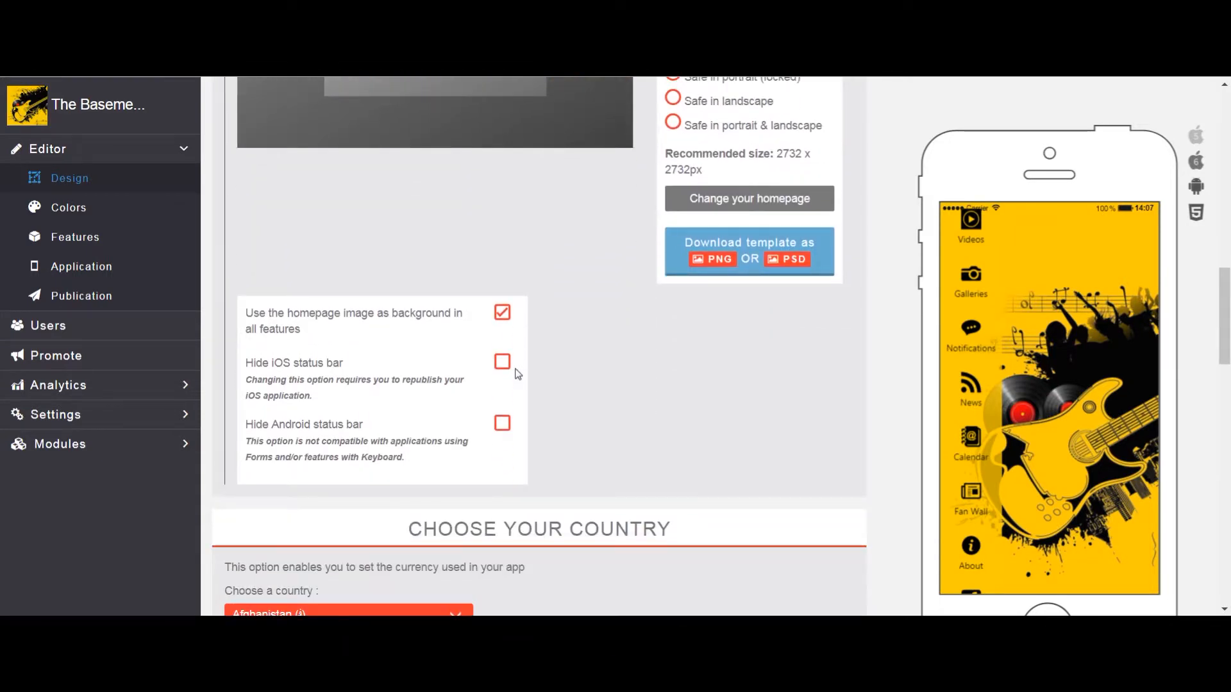
scroll(518, 375, "up", 6)
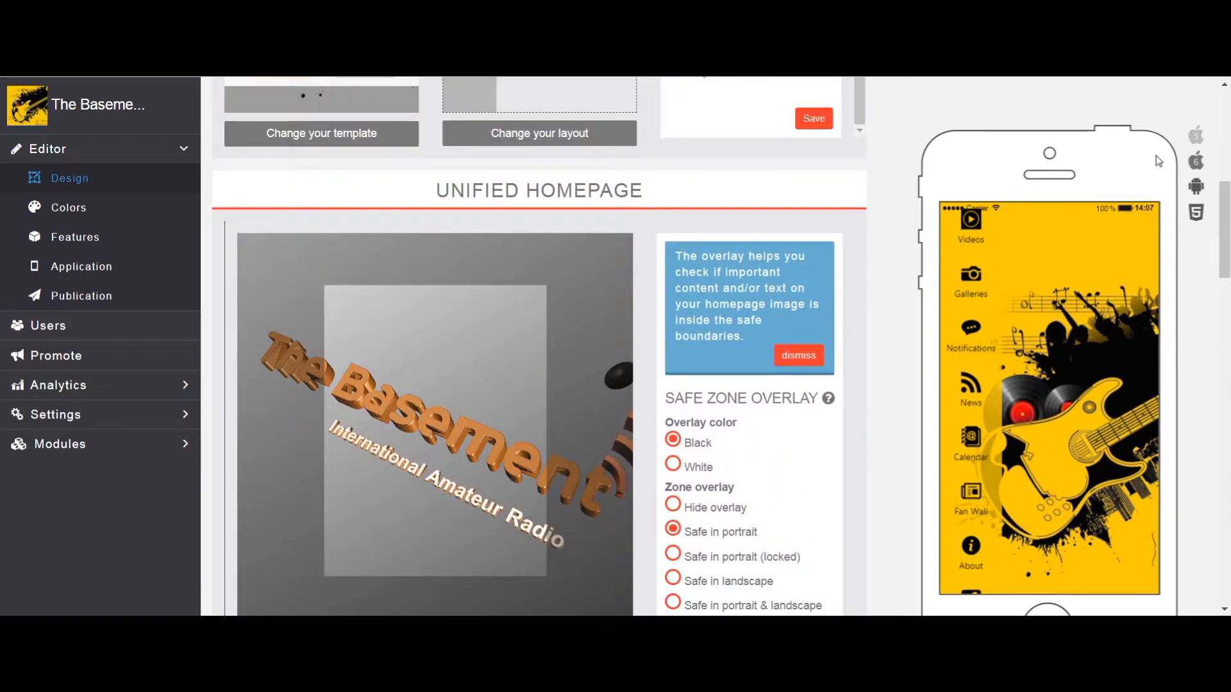
Step: Preview the app design on the larger iPhone, Android and HTML5 device mock-ups
left_click(1199, 170)
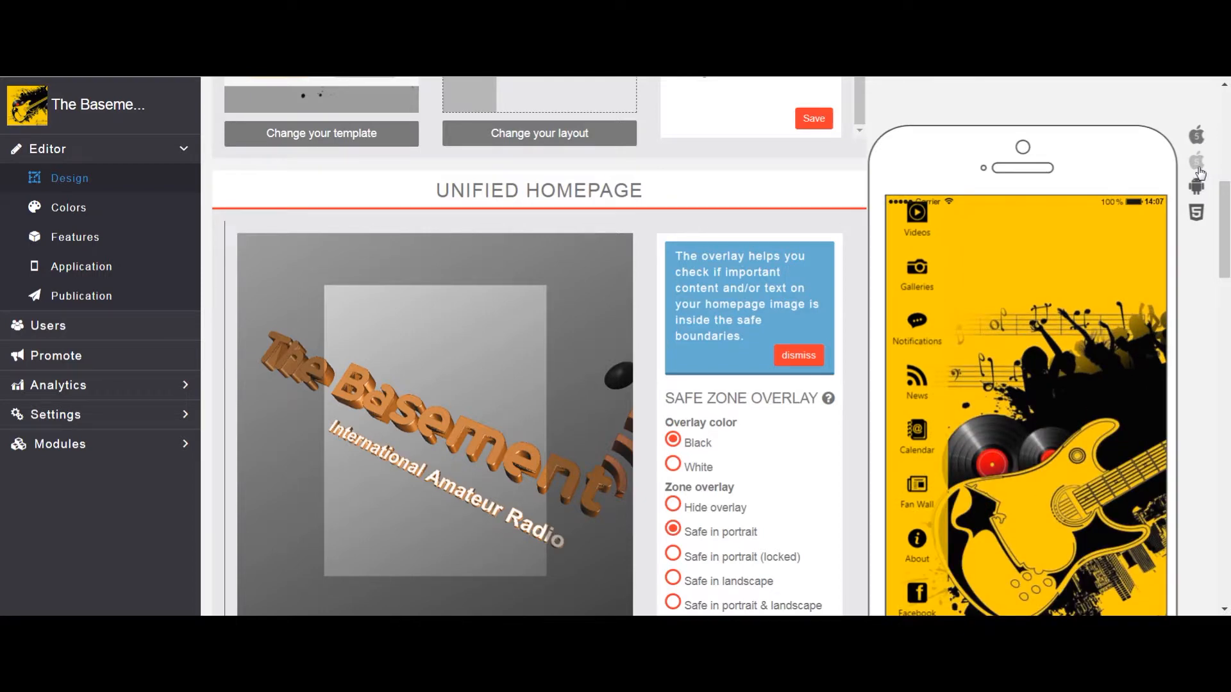
scroll(1196, 235, "down", 1)
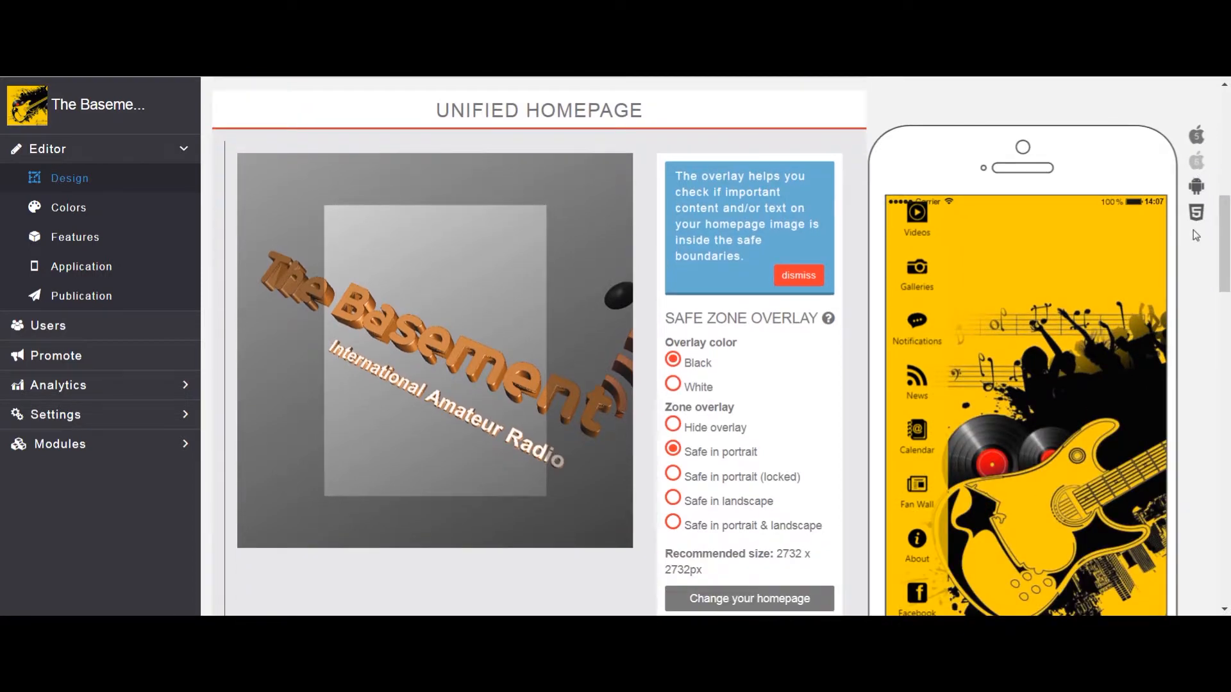
left_click(1197, 188)
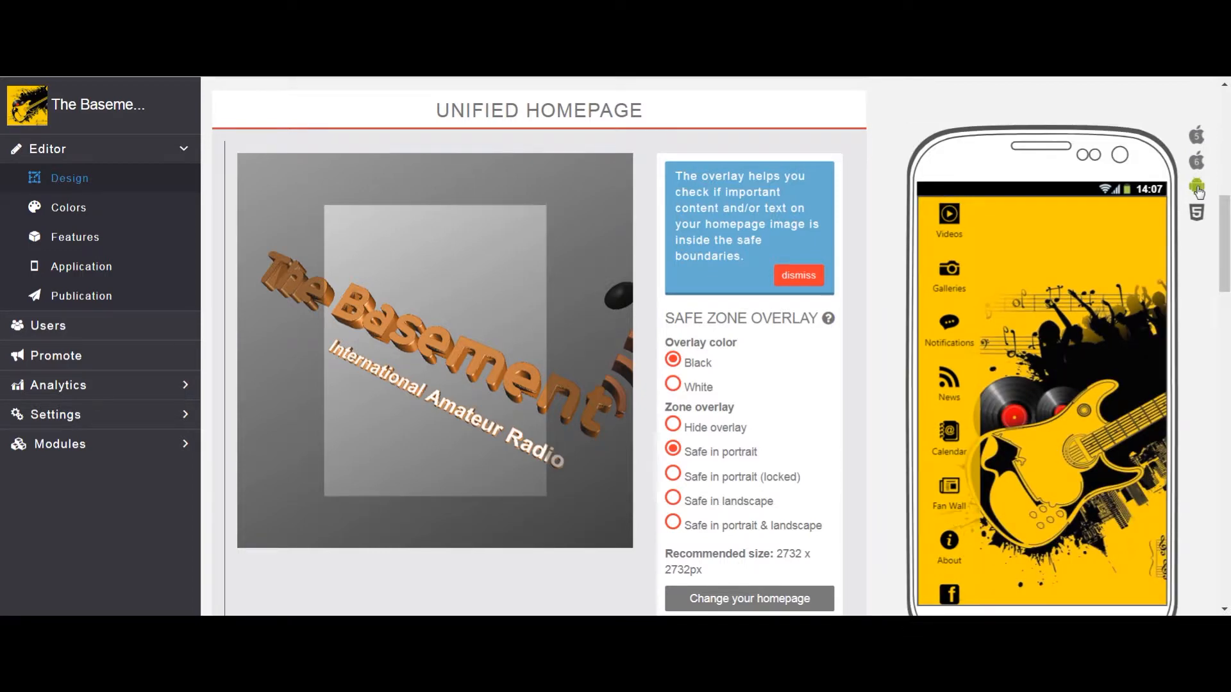
left_click(1197, 213)
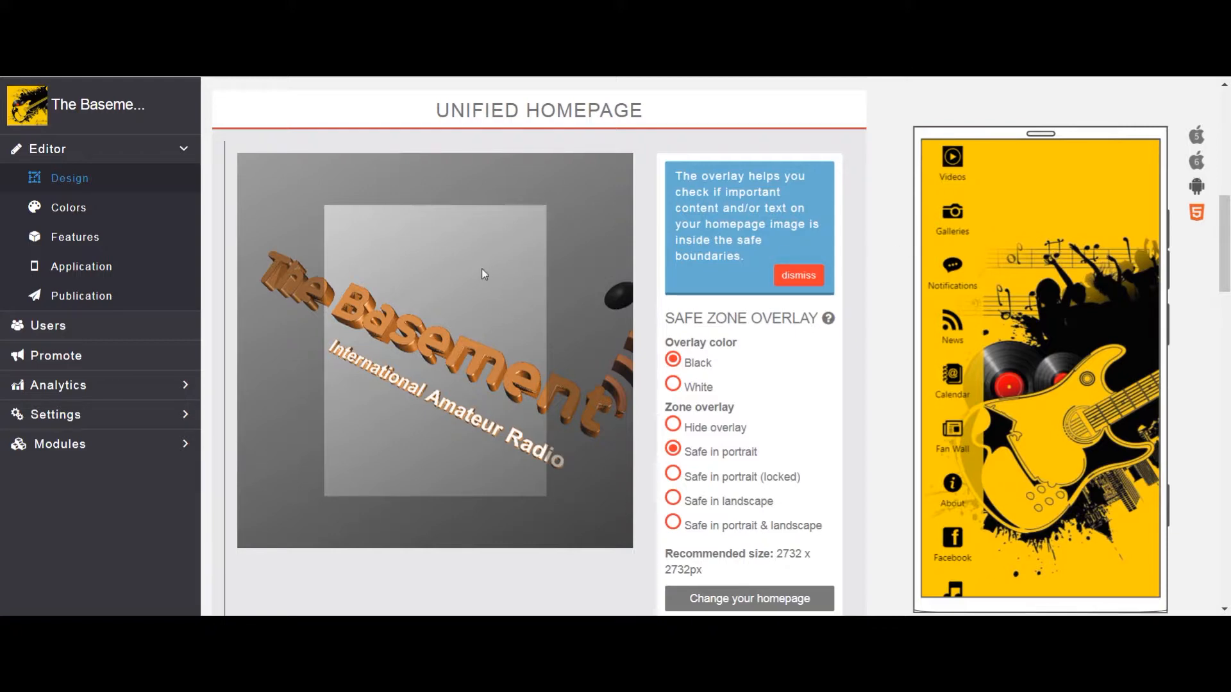
scroll(479, 267, "up", 5)
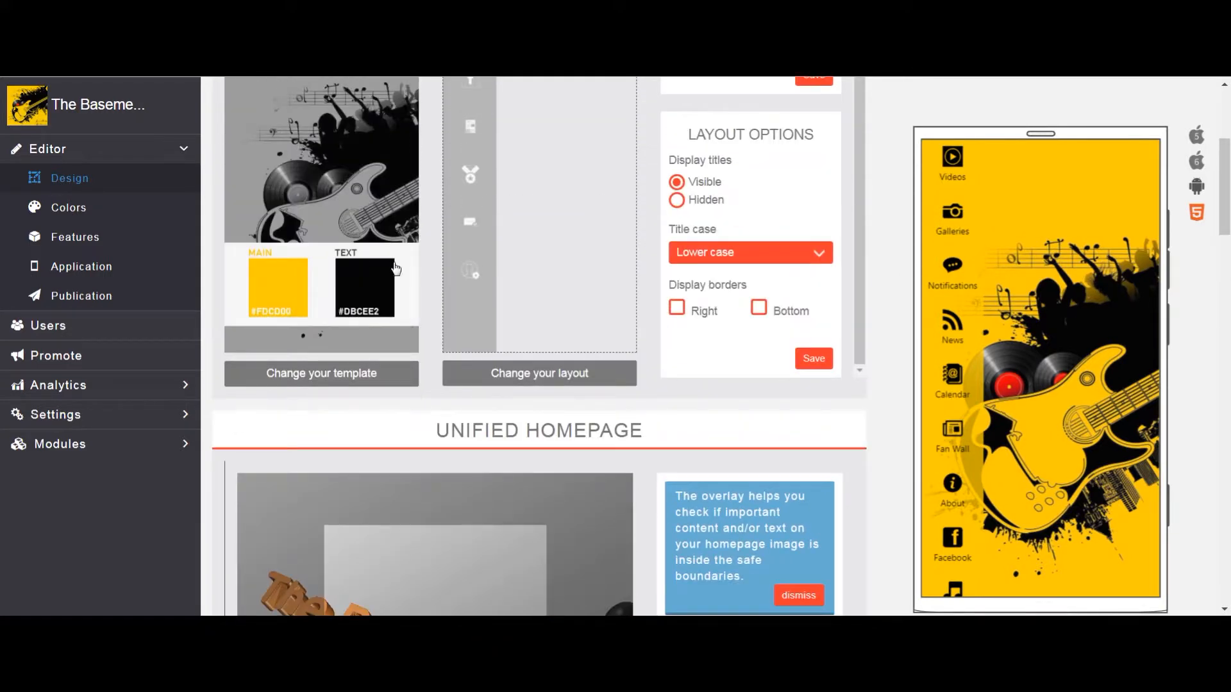
scroll(620, 260, "down", 8)
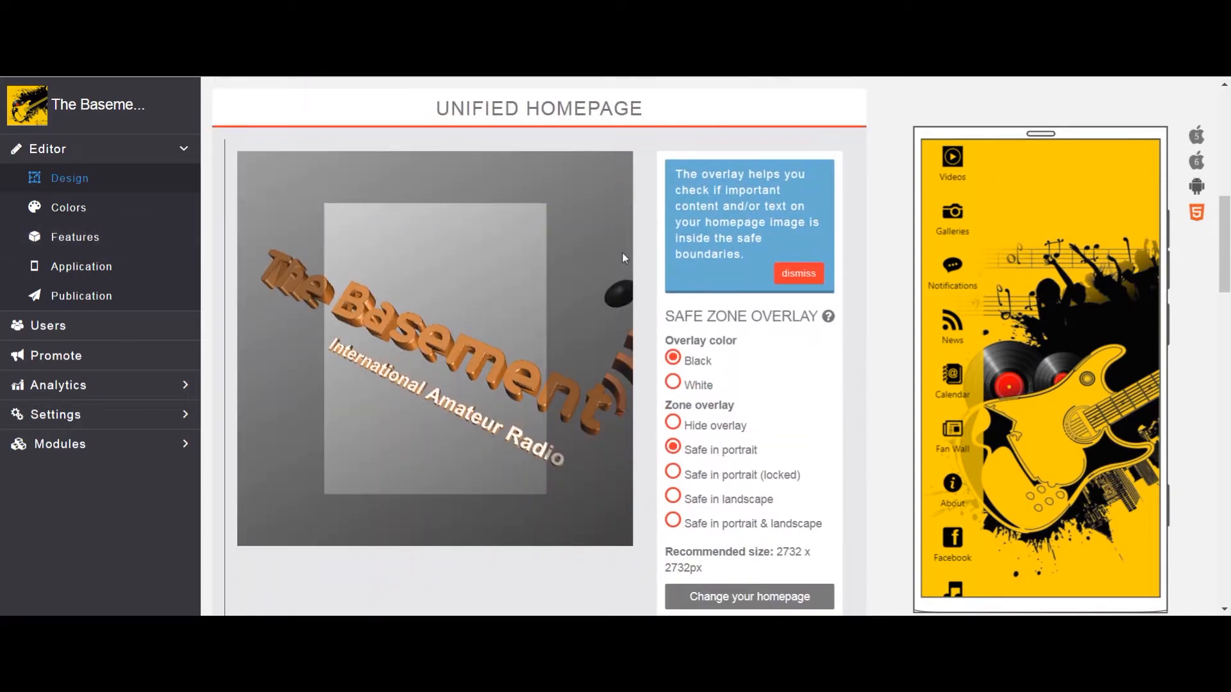
scroll(622, 258, "up", 5)
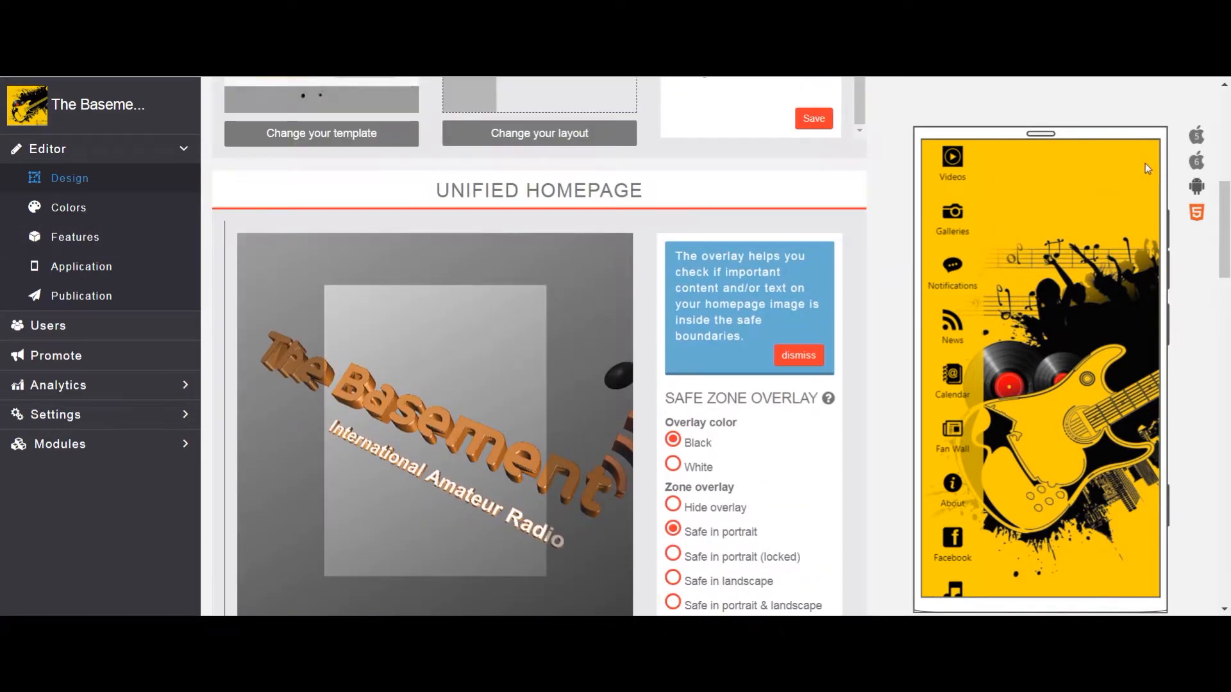
scroll(924, 308, "up", 6)
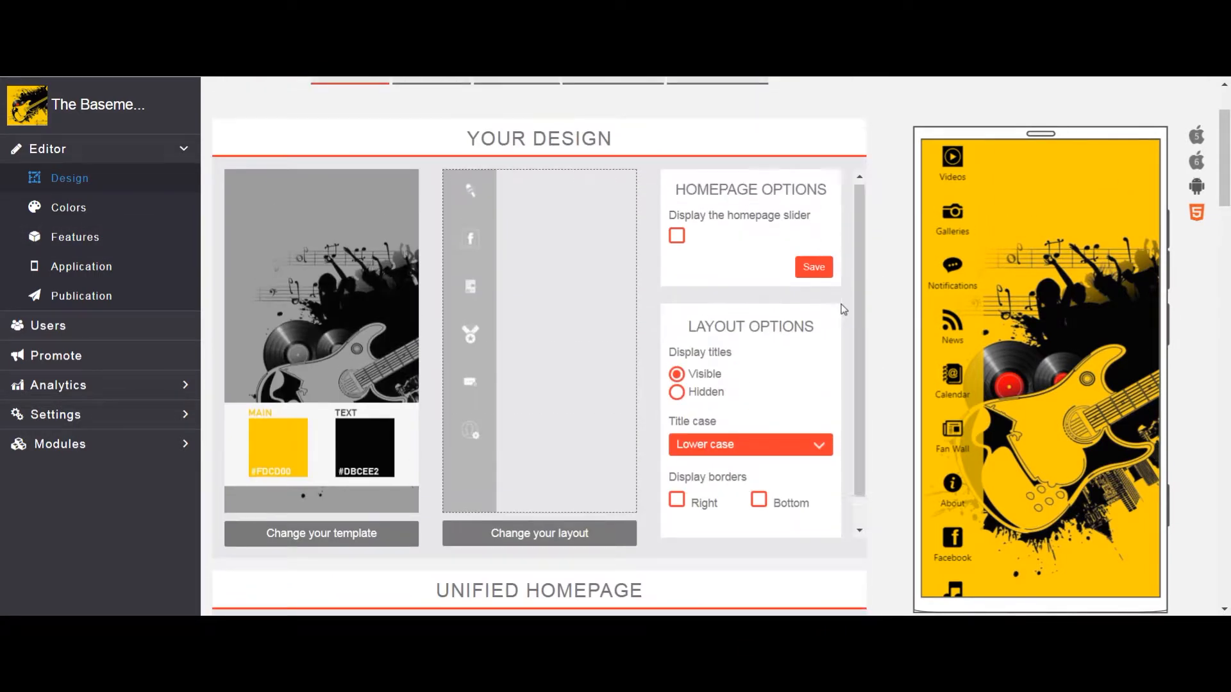
scroll(894, 284, "down", 7)
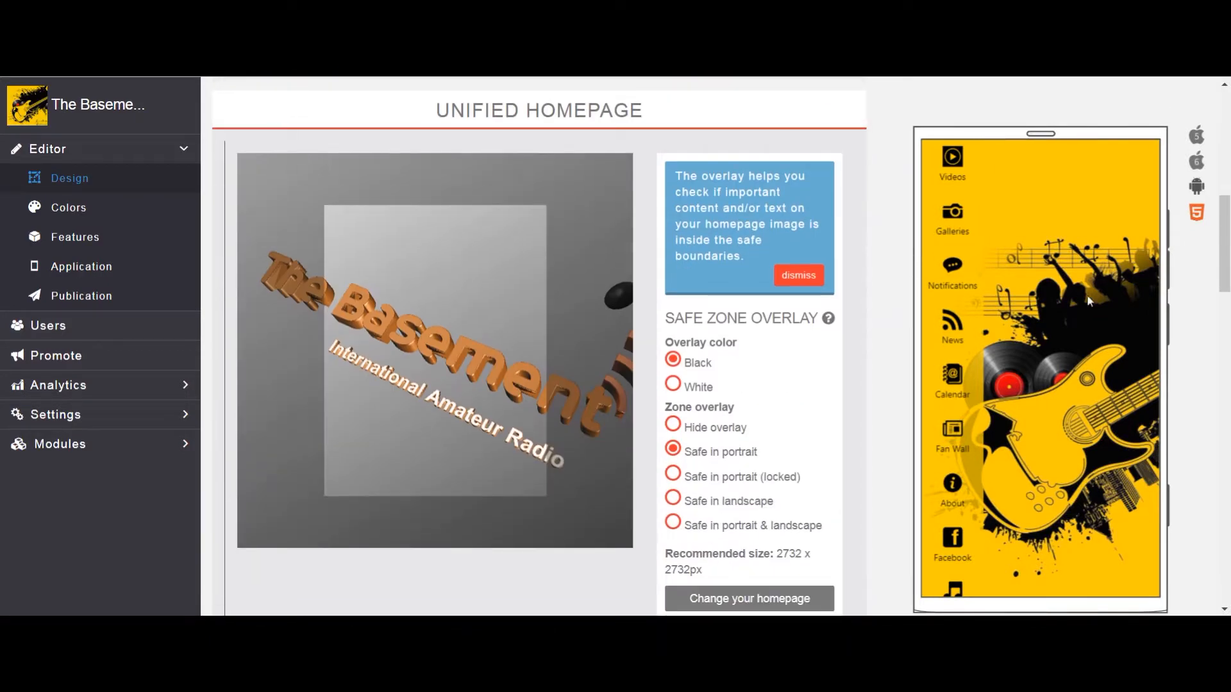
Step: Open the app's color settings and look over the color sections from General to Spinner
left_click_drag(1224, 268, 1224, 161)
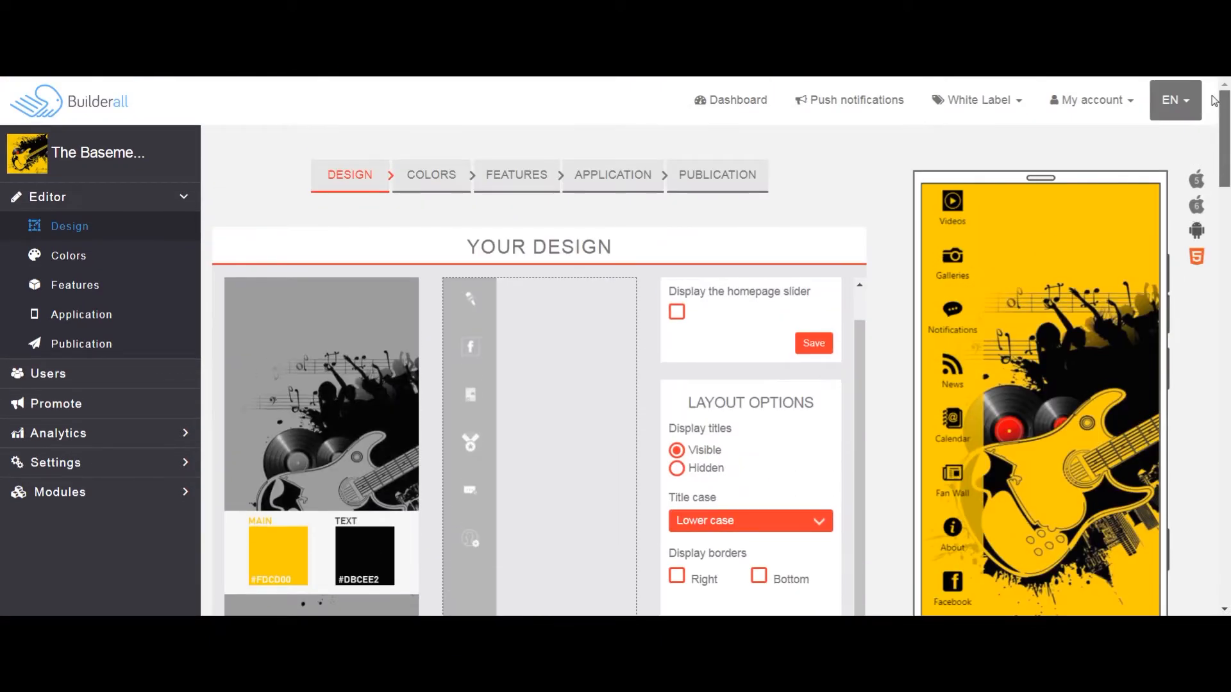
left_click(69, 256)
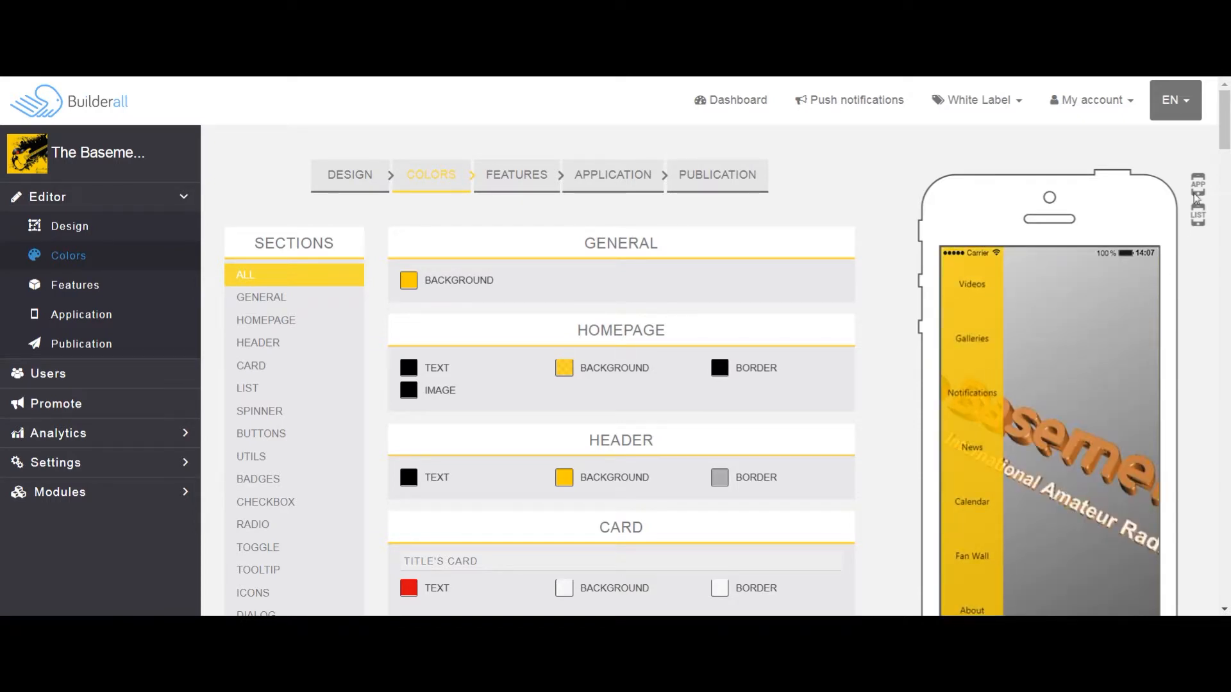
scroll(1212, 172, "down", 5)
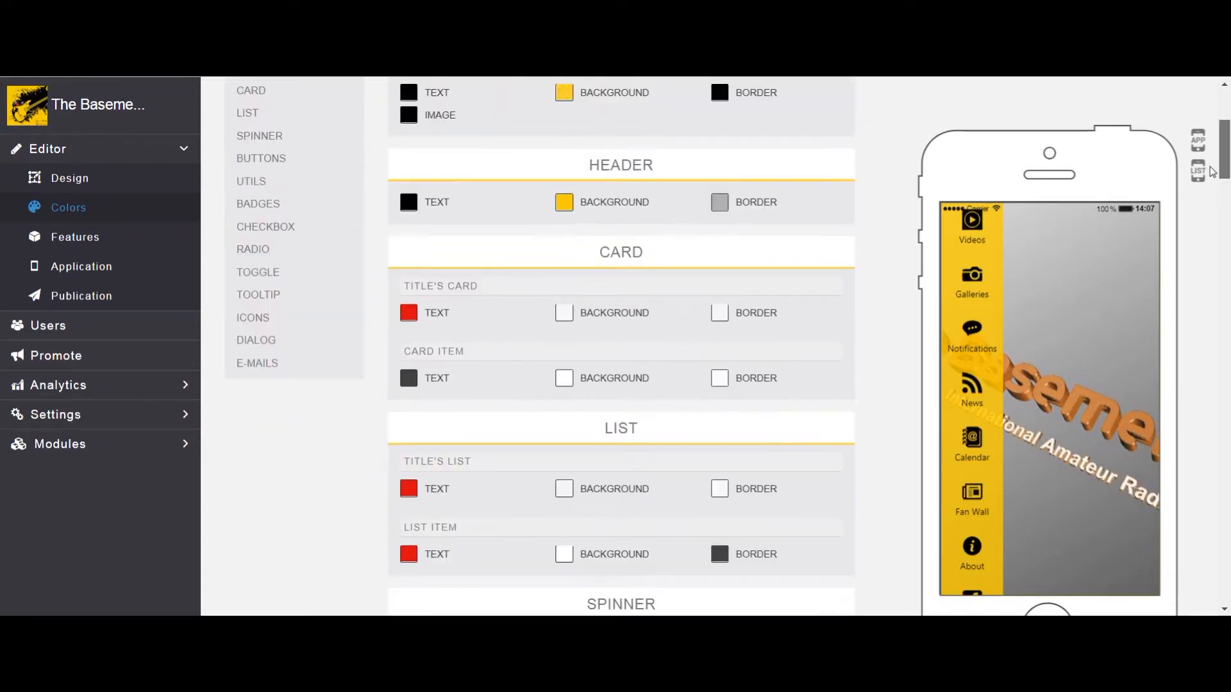
scroll(1061, 299, "down", 2)
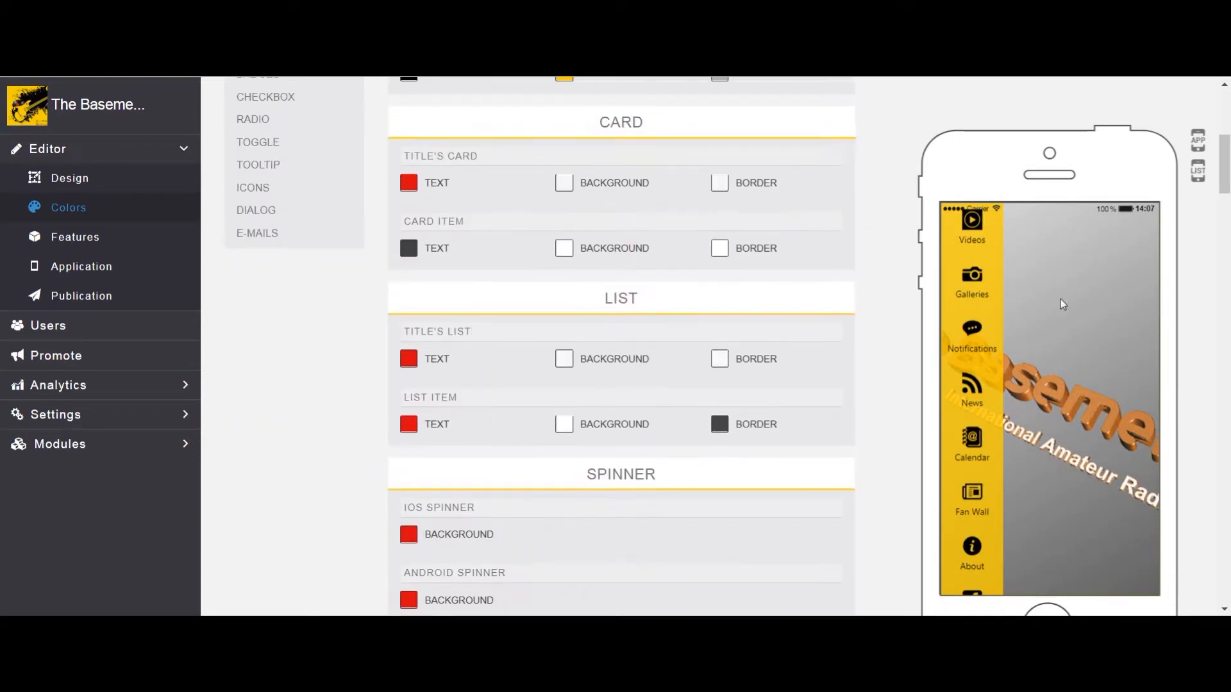
scroll(1060, 299, "up", 5)
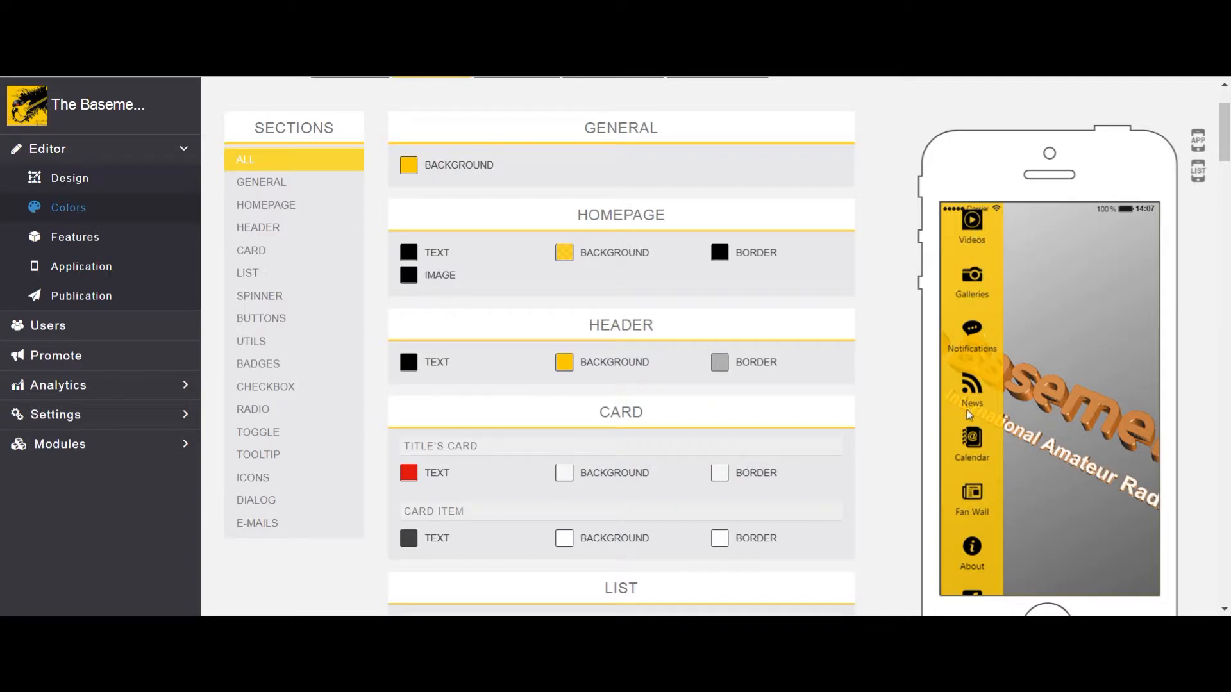
scroll(694, 371, "down", 3)
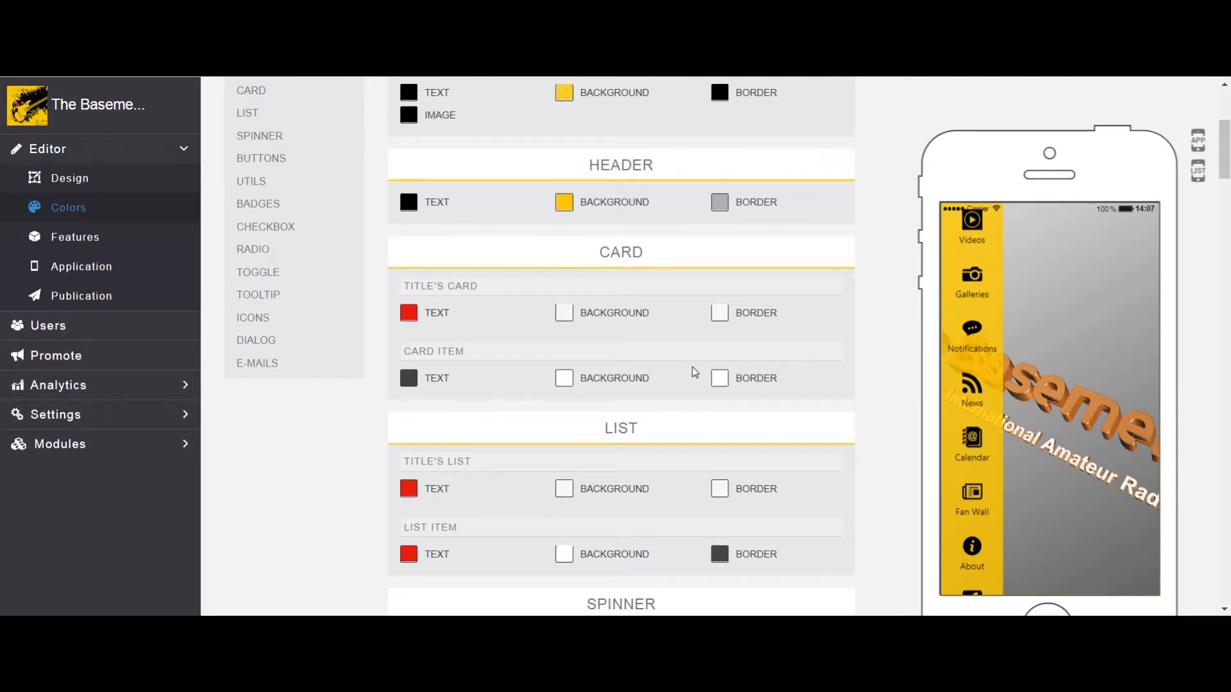
scroll(694, 372, "up", 5)
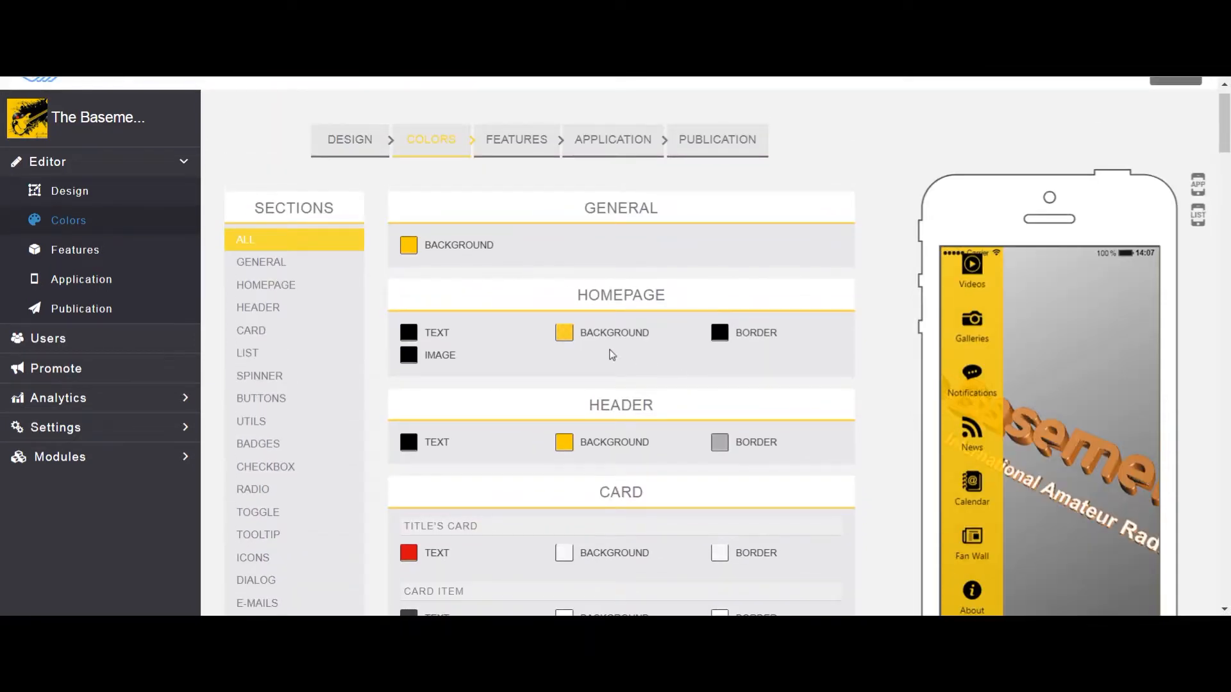
Step: Set the homepage background color to rgba(212, 192, 93, 0.7), trying full transparency along the way
left_click(564, 332)
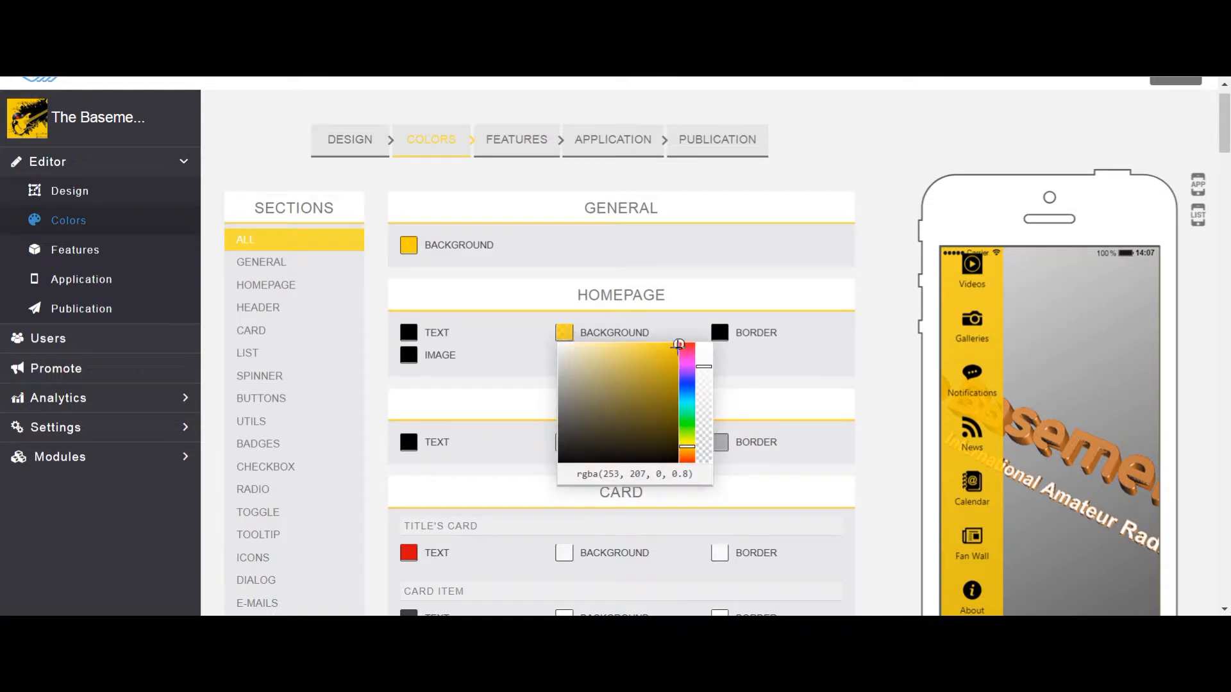
left_click_drag(673, 348, 627, 363)
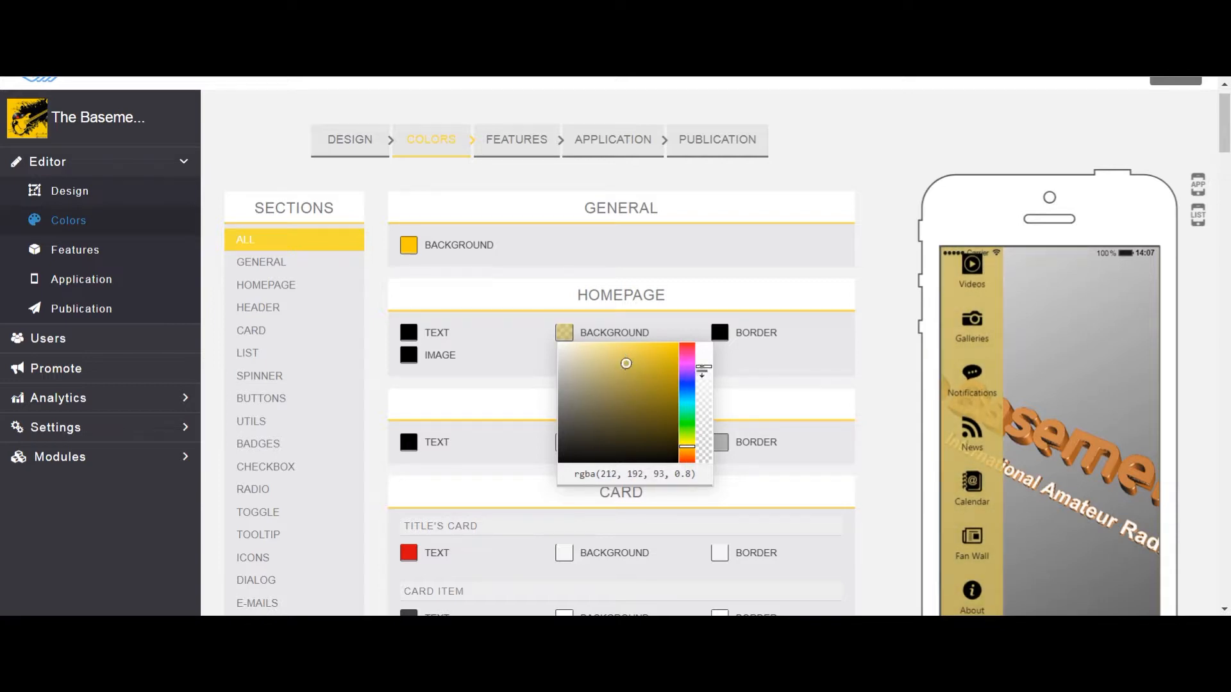
left_click_drag(704, 367, 697, 470)
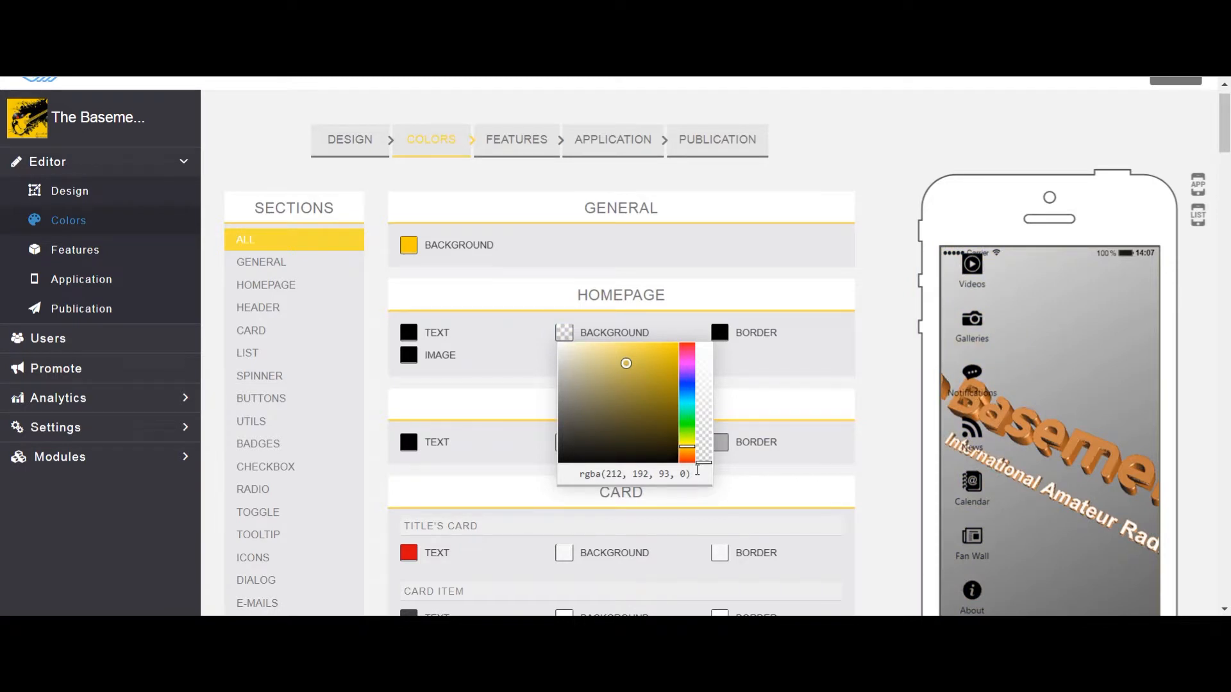
left_click_drag(700, 466, 707, 368)
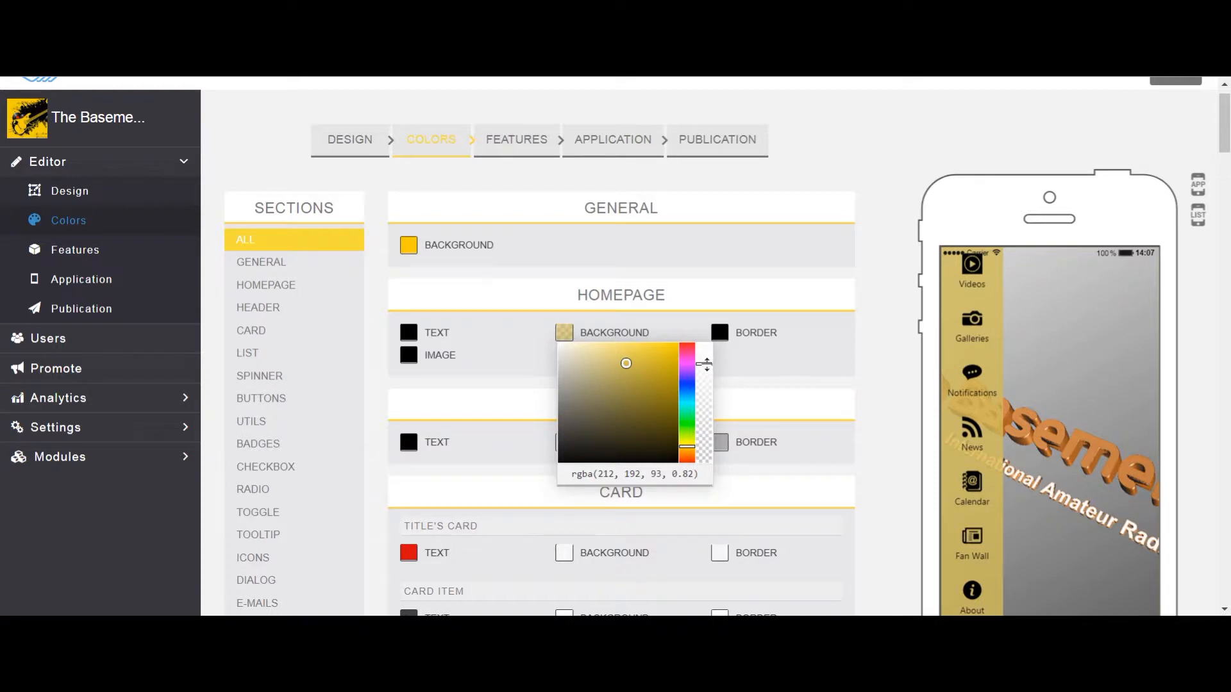
left_click_drag(706, 367, 705, 379)
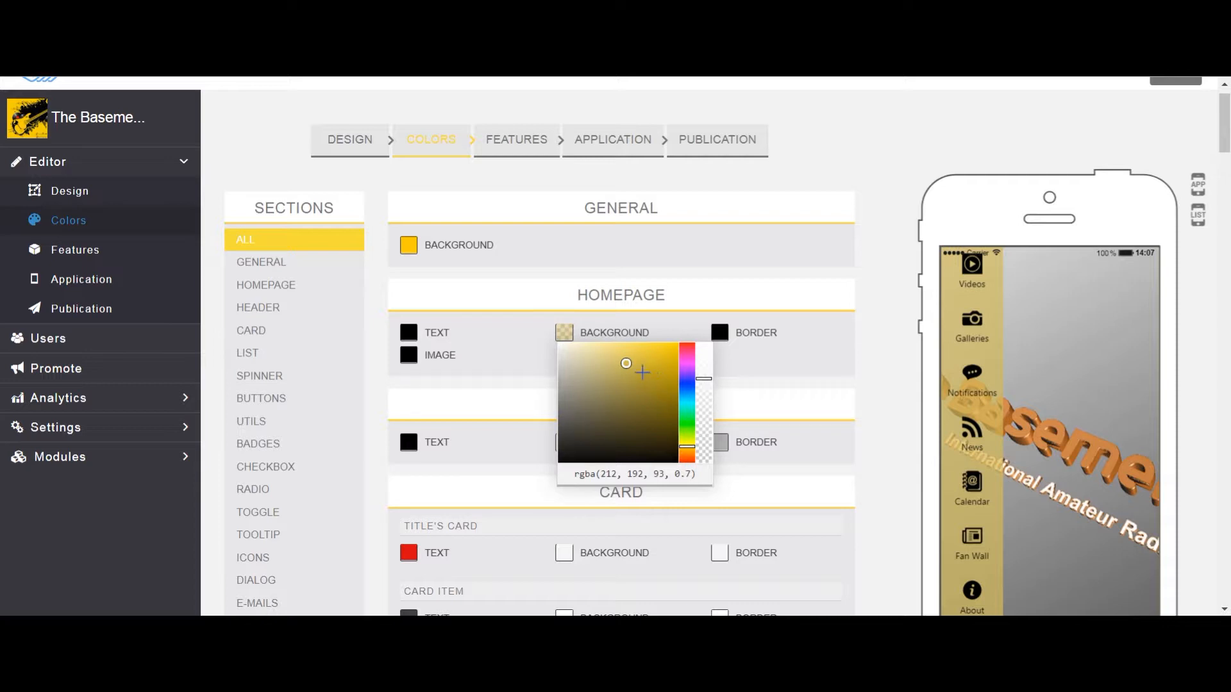
Step: Fine-tune the homepage background to the lighter tan shade rgba(227, 203, 123, 0.7)
left_click_drag(629, 360, 638, 369)
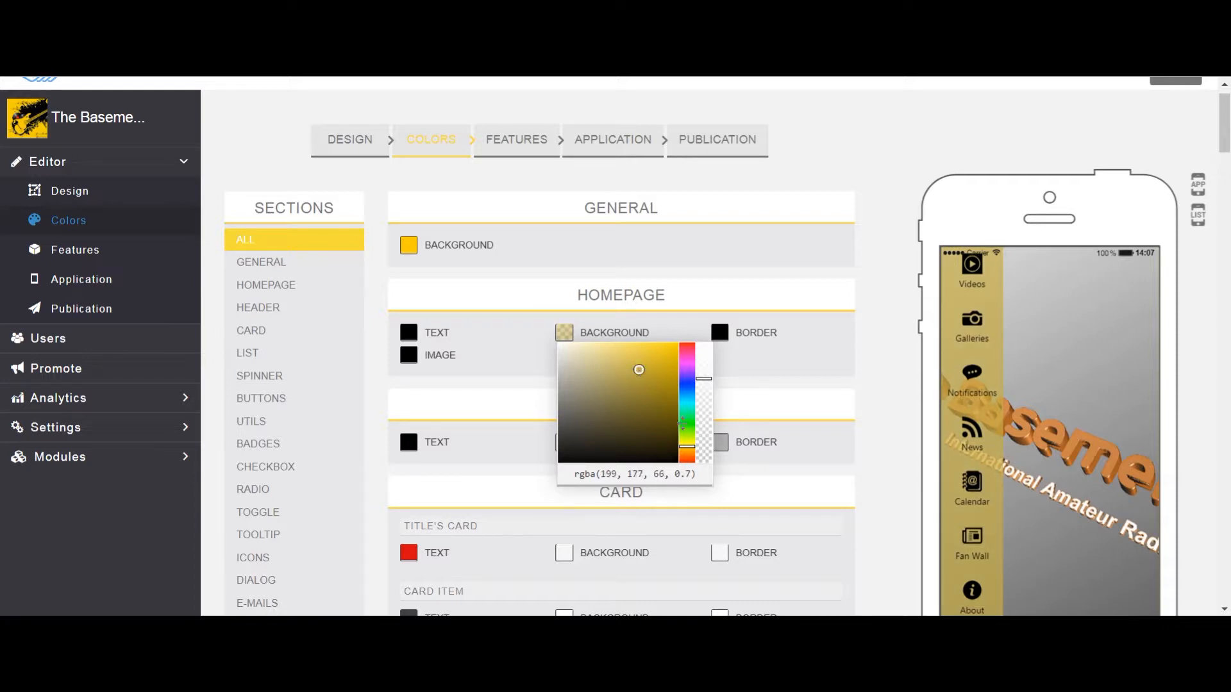
left_click_drag(690, 447, 690, 449)
left_click_drag(639, 369, 616, 357)
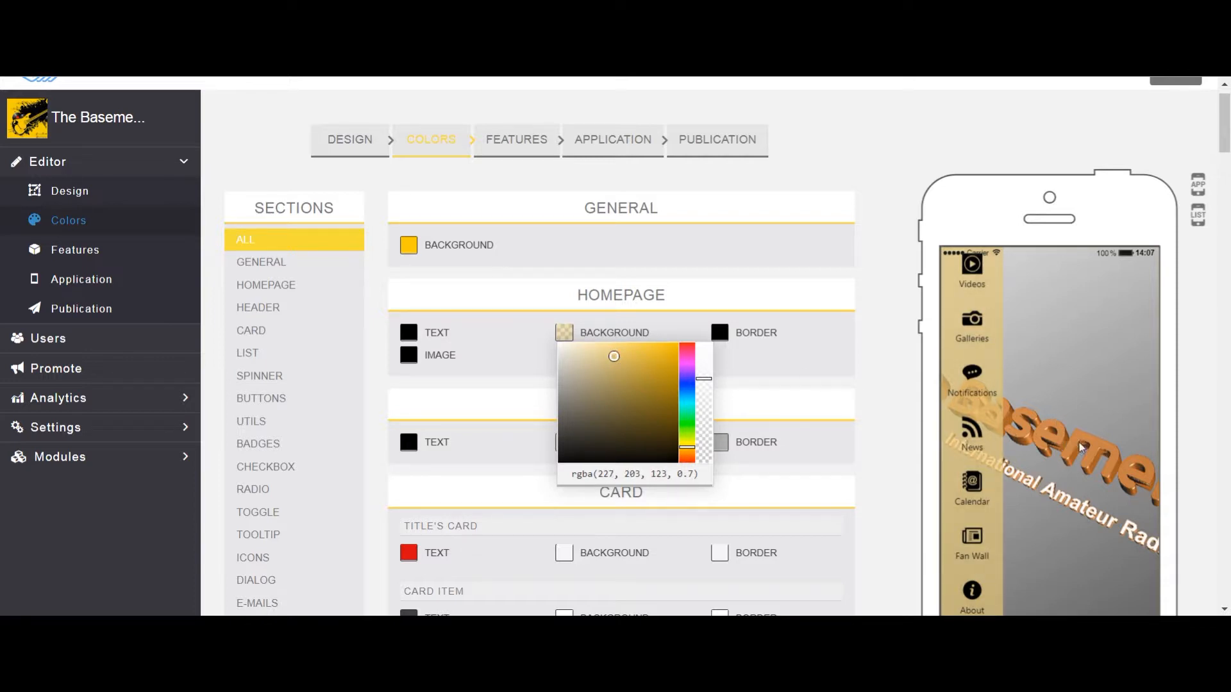
Step: Check the new homepage menu color in the phone preview and open the Videos feature there
scroll(1051, 429, "down", 4)
scroll(1050, 428, "up", 4)
scroll(1049, 426, "up", 1)
scroll(1044, 426, "down", 1)
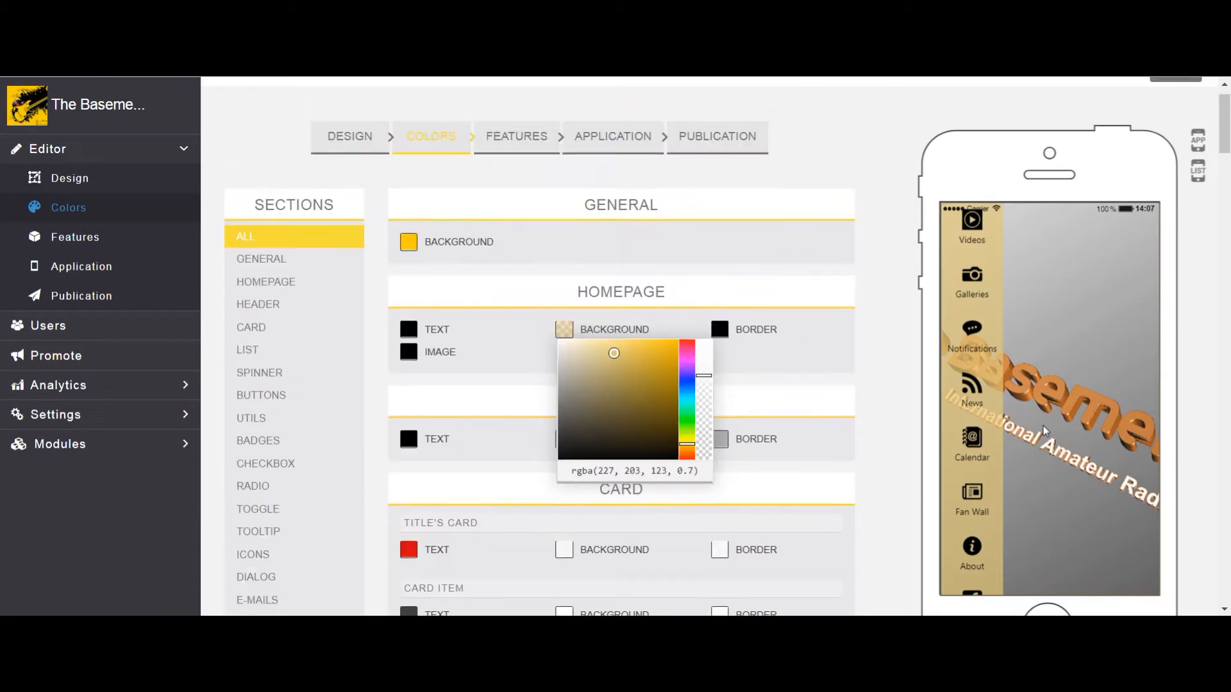
scroll(1044, 426, "up", 1)
left_click(972, 265)
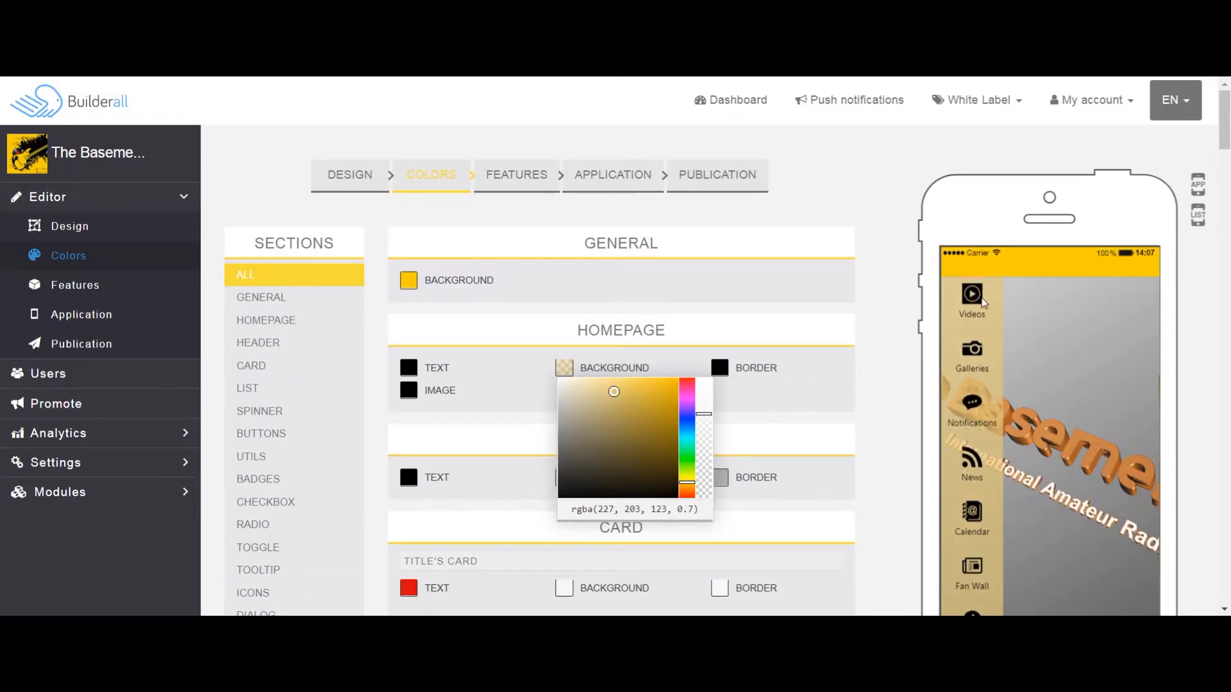
left_click(897, 376)
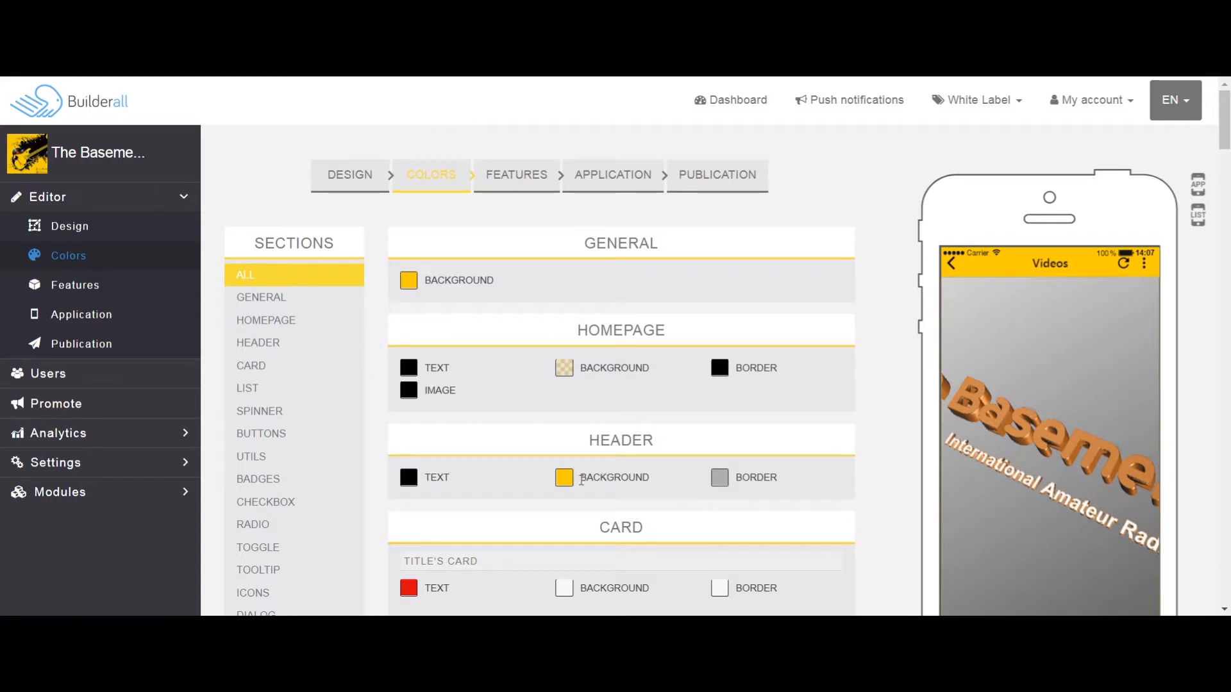
Step: Copy the homepage background color and apply it to the header background as rgba(227, 203, 123, 0.7)
left_click(571, 372)
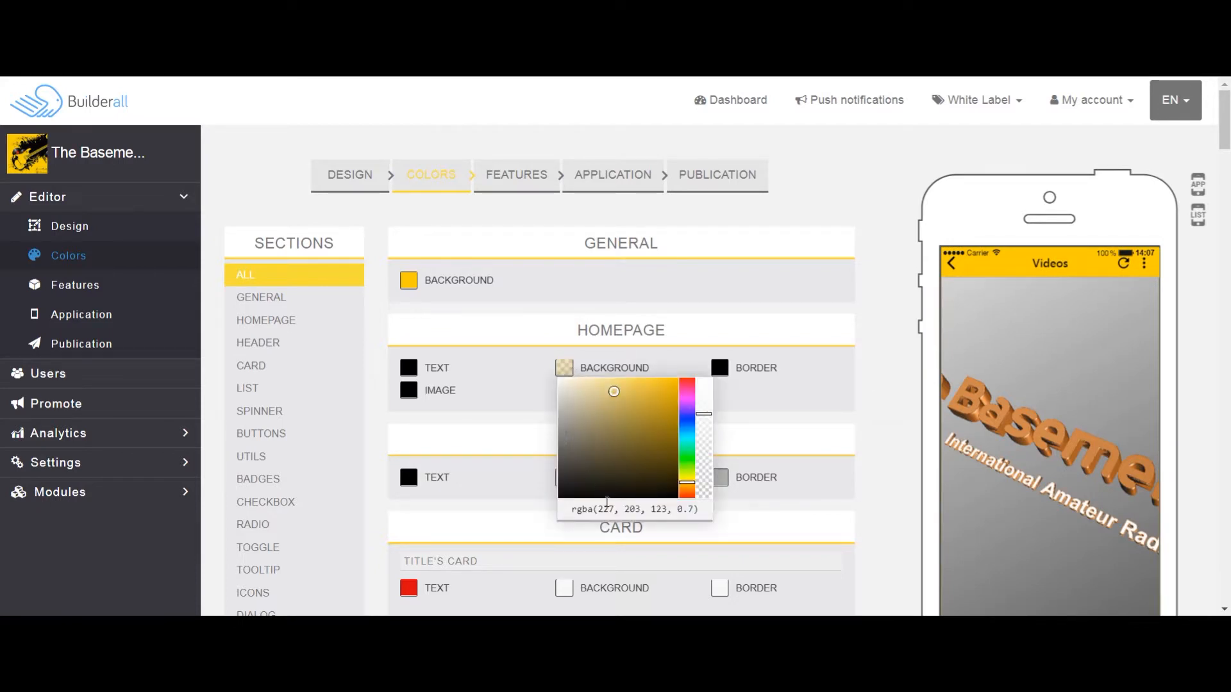
triple_click(633, 511)
key("ctrl+c")
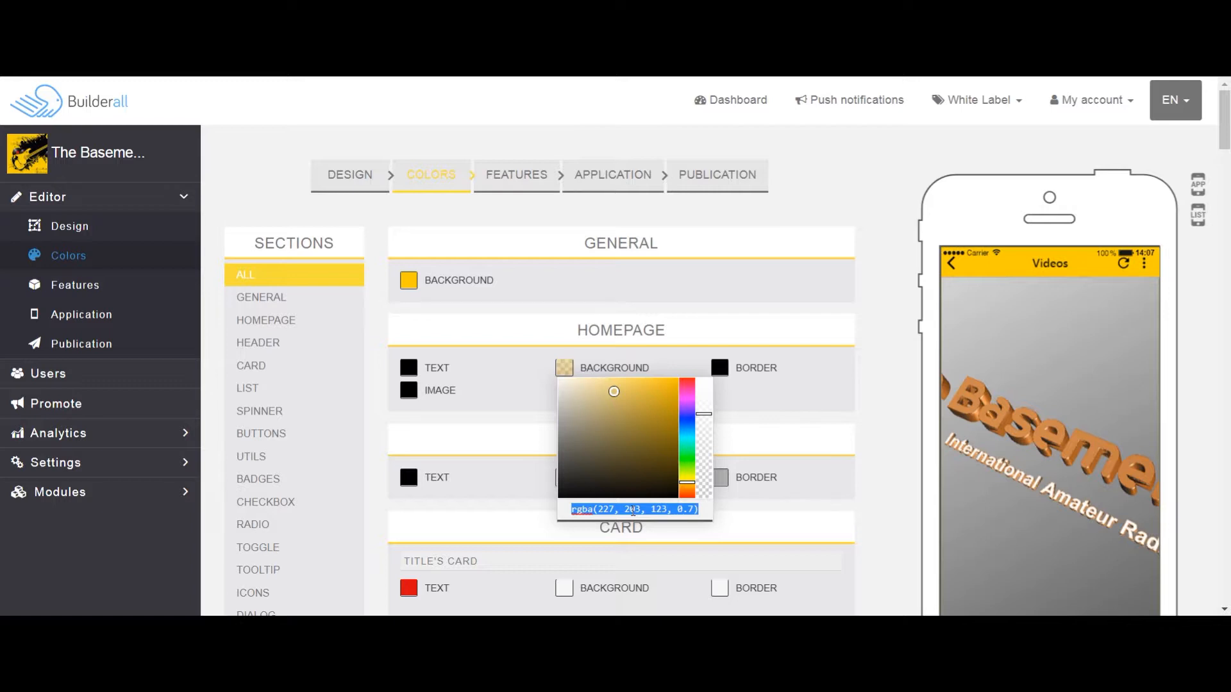
left_click(625, 558)
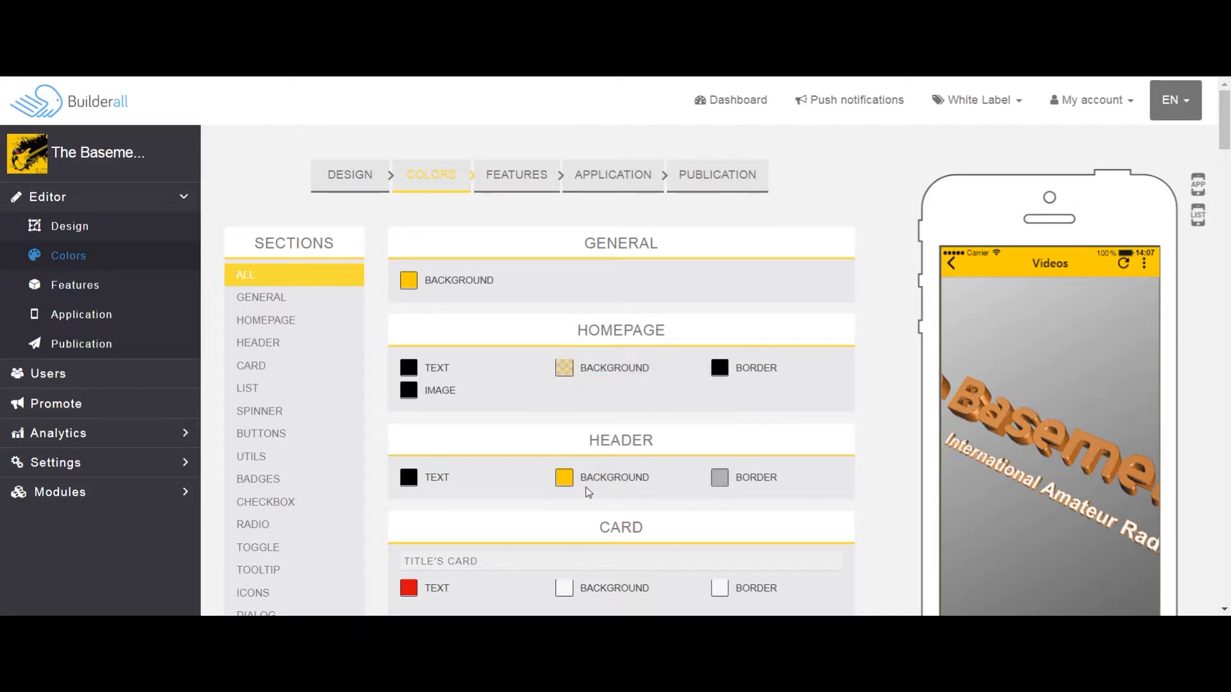
left_click(564, 478)
scroll(780, 475, "down", 2)
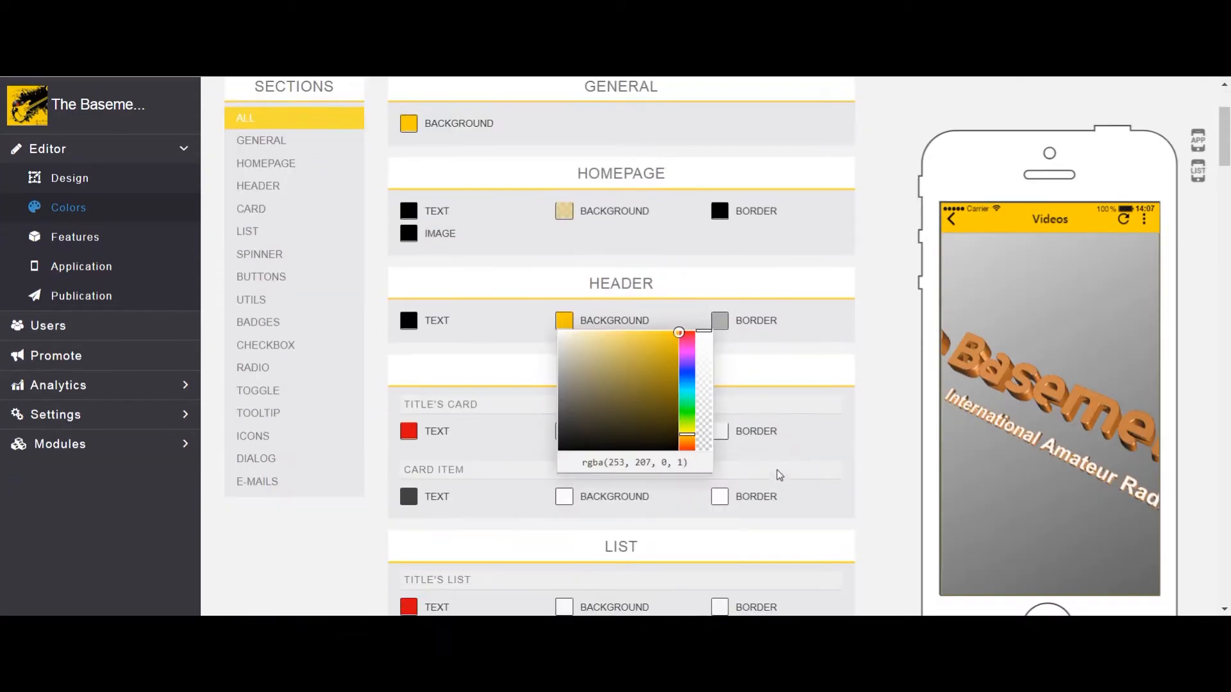
triple_click(617, 460)
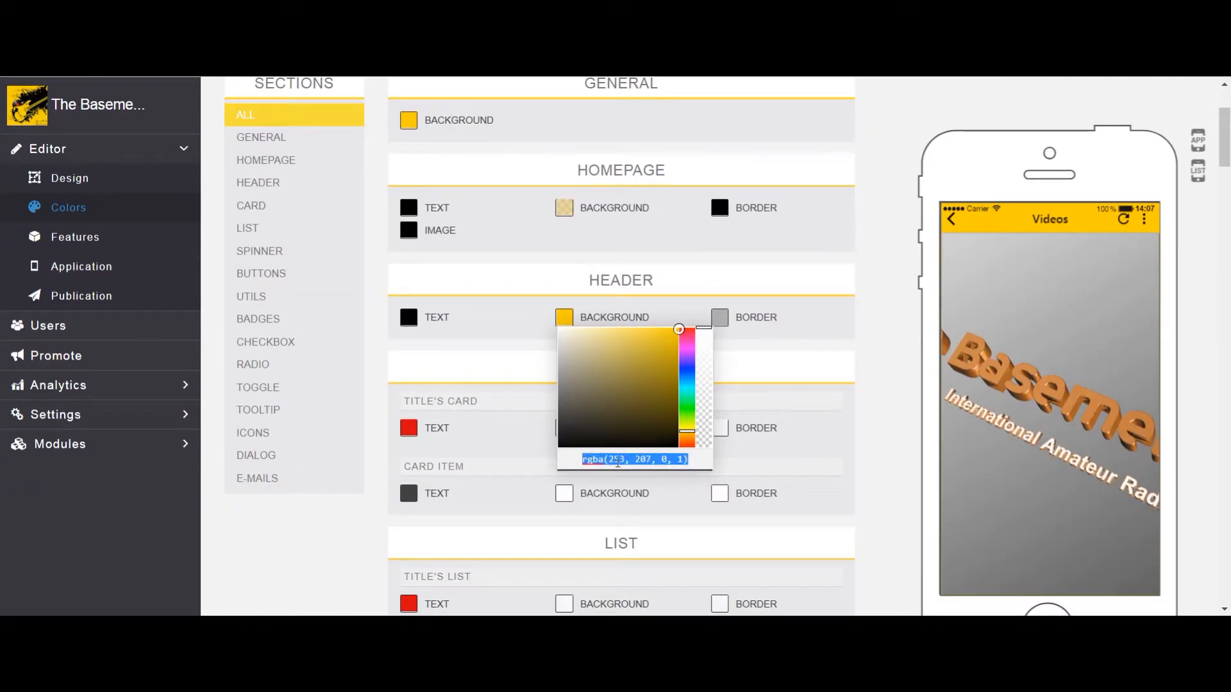
key("ctrl+v")
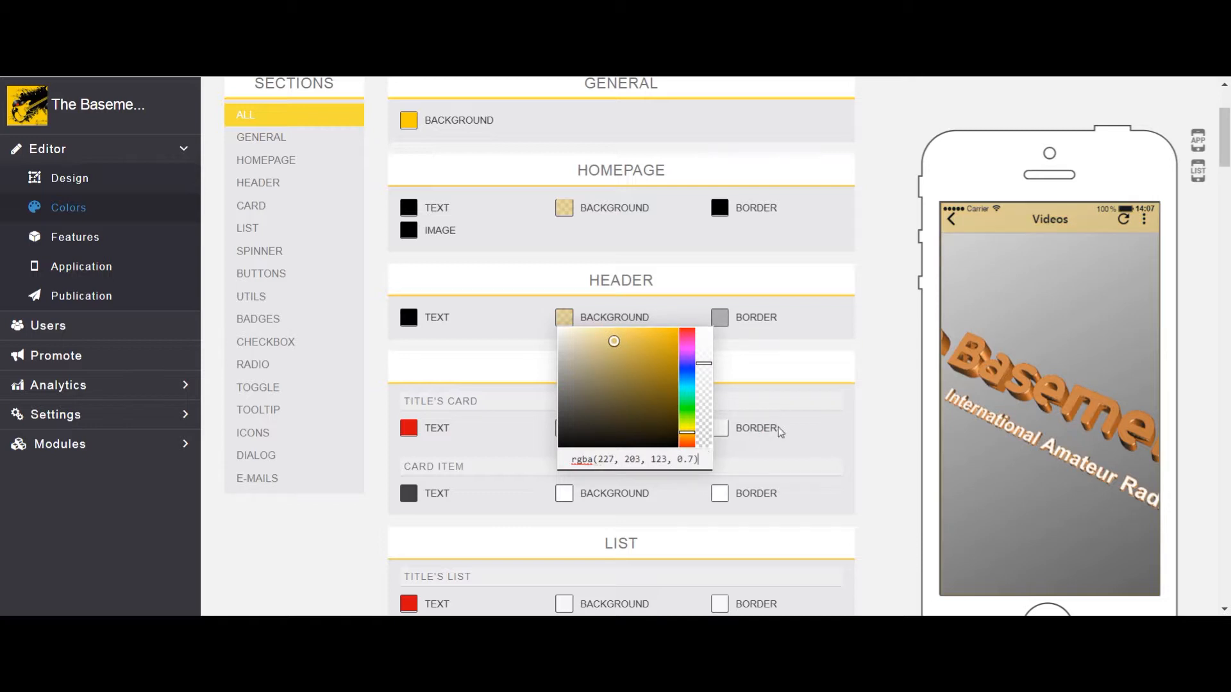
left_click(793, 449)
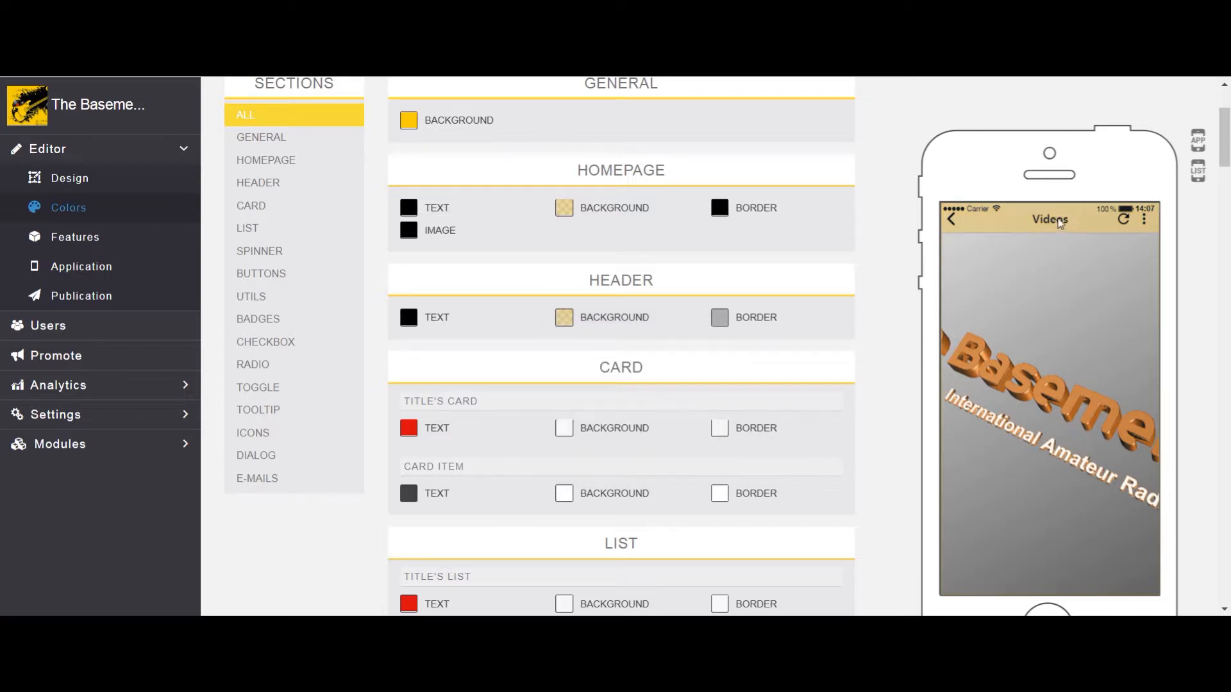
Step: Return the phone preview to the app menu and open Galleries to check the header color there
left_click(951, 220)
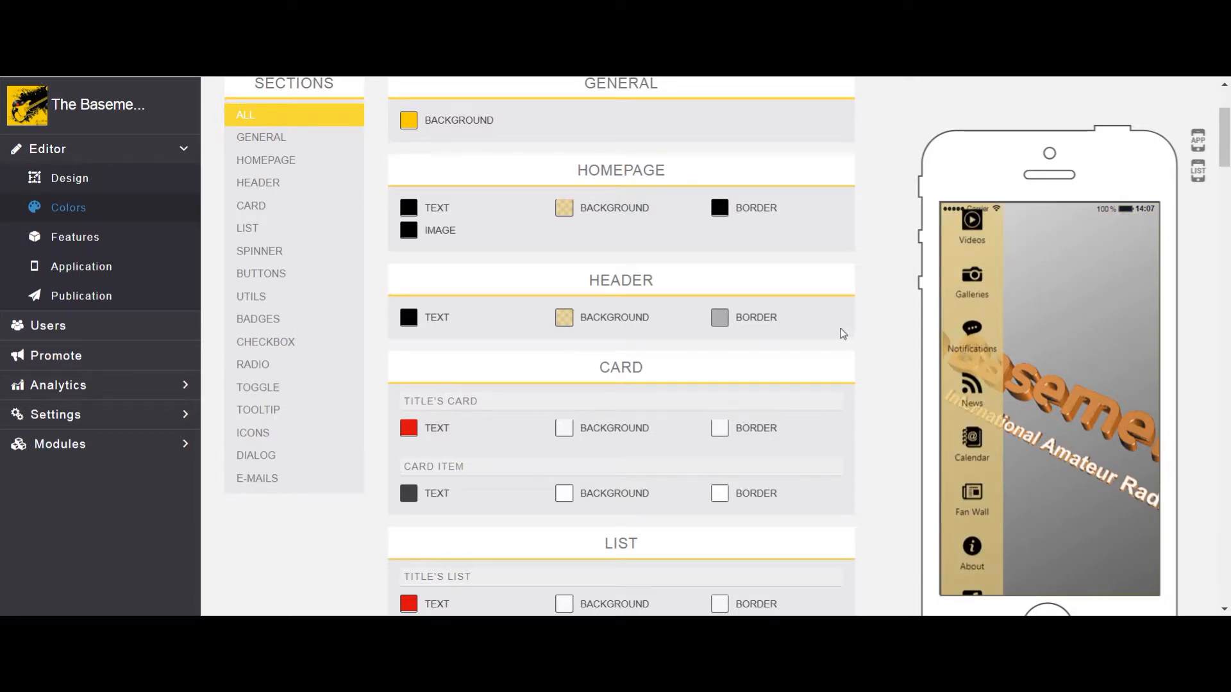
scroll(963, 283, "up", 3)
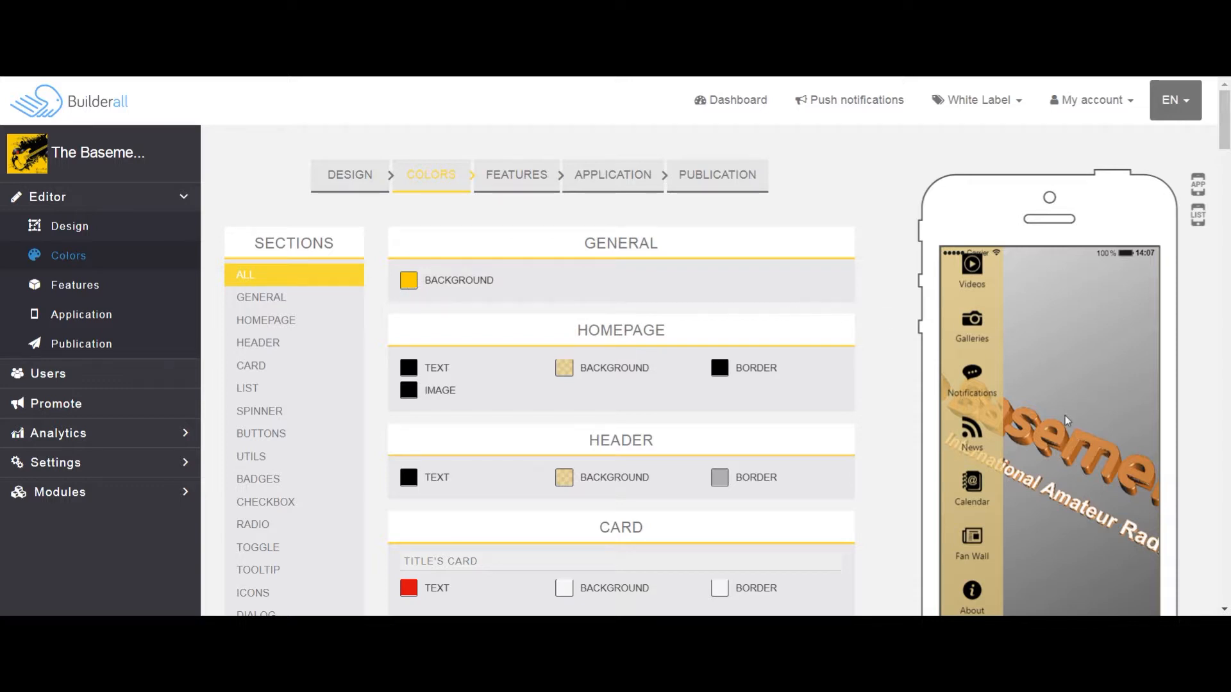
scroll(1065, 415, "down", 4)
scroll(1065, 416, "up", 2)
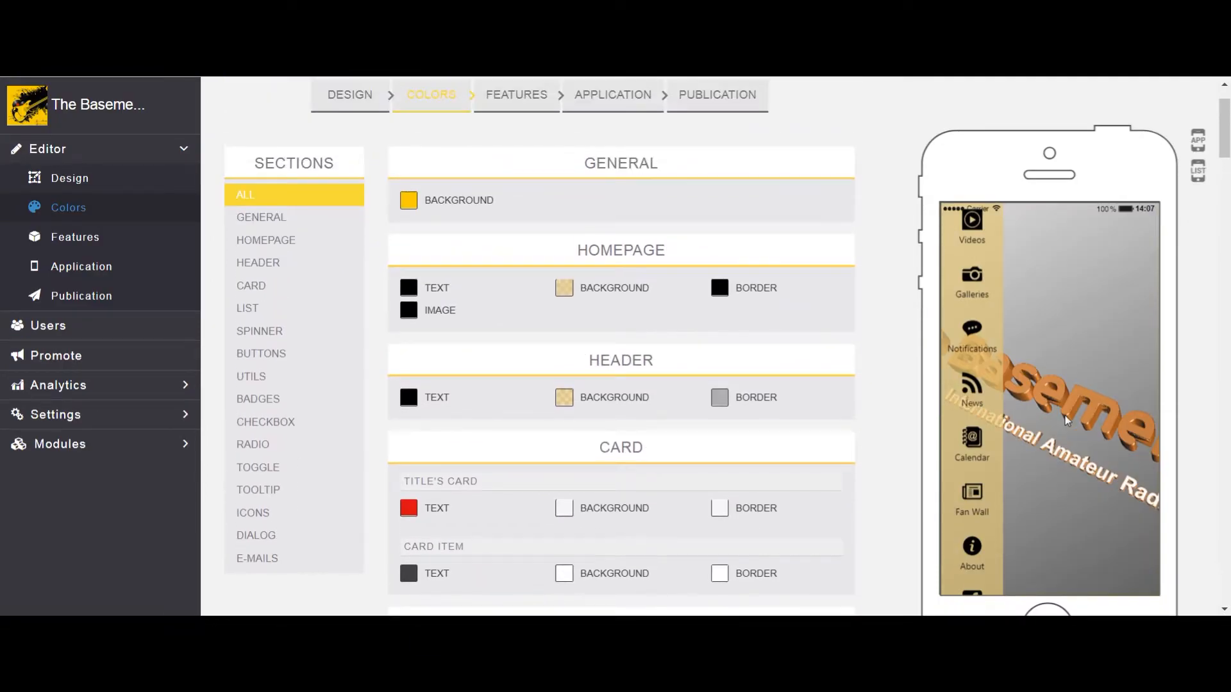
scroll(1064, 415, "down", 3)
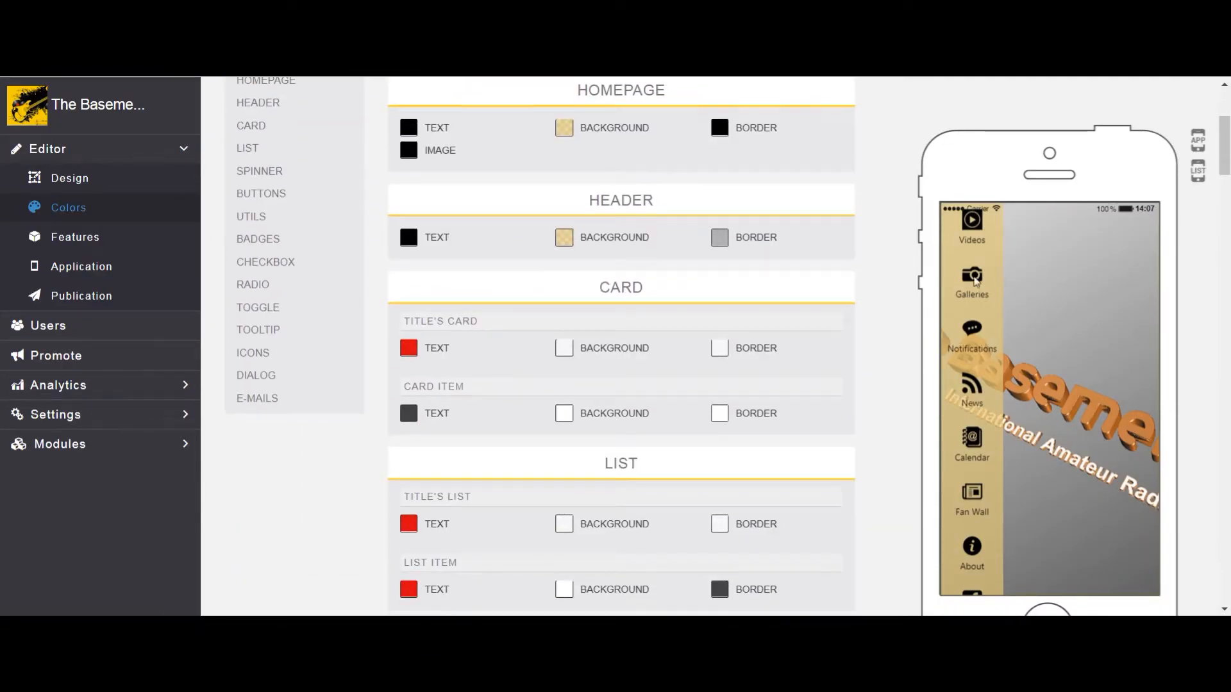
left_click(974, 279)
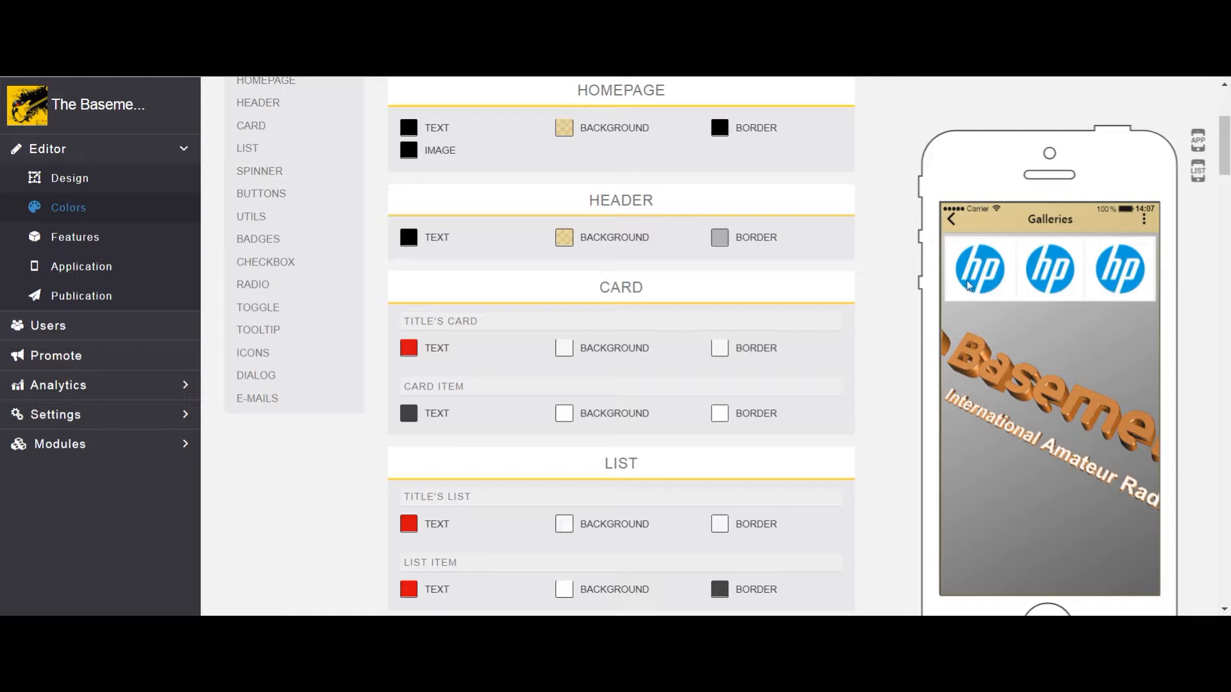
Step: Look through the color sections from Homepage down to Utils, including the button color variants
scroll(663, 333, "down", 3)
scroll(664, 332, "up", 4)
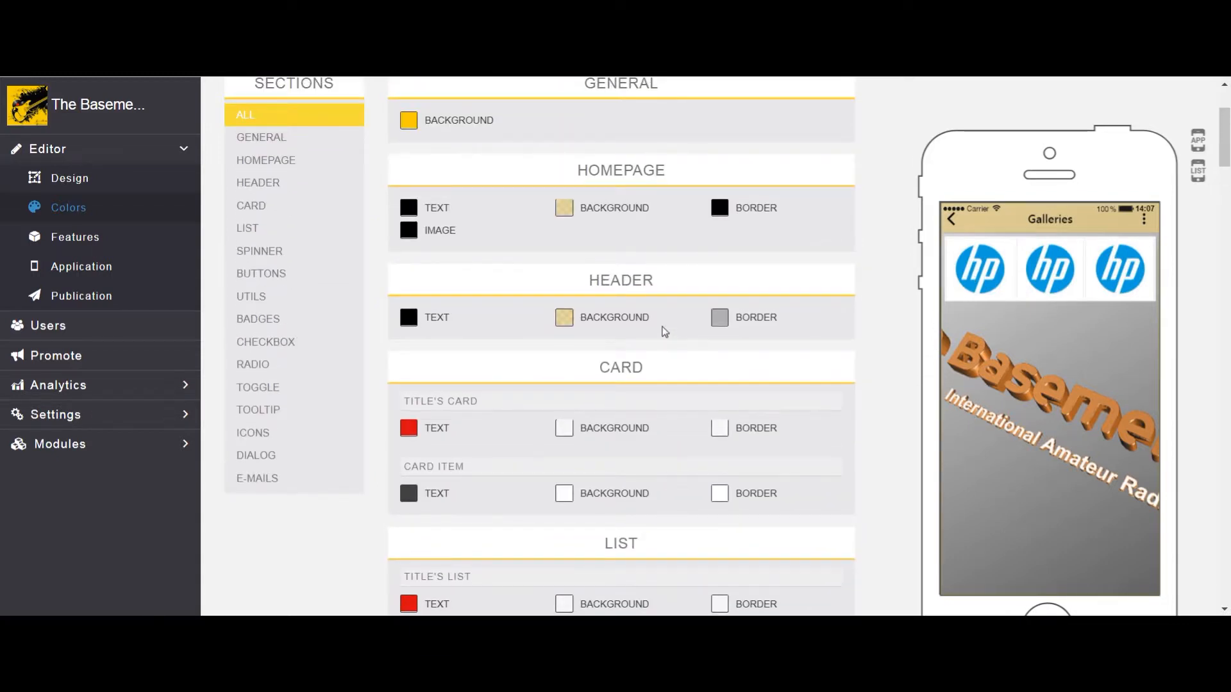
scroll(664, 331, "down", 3)
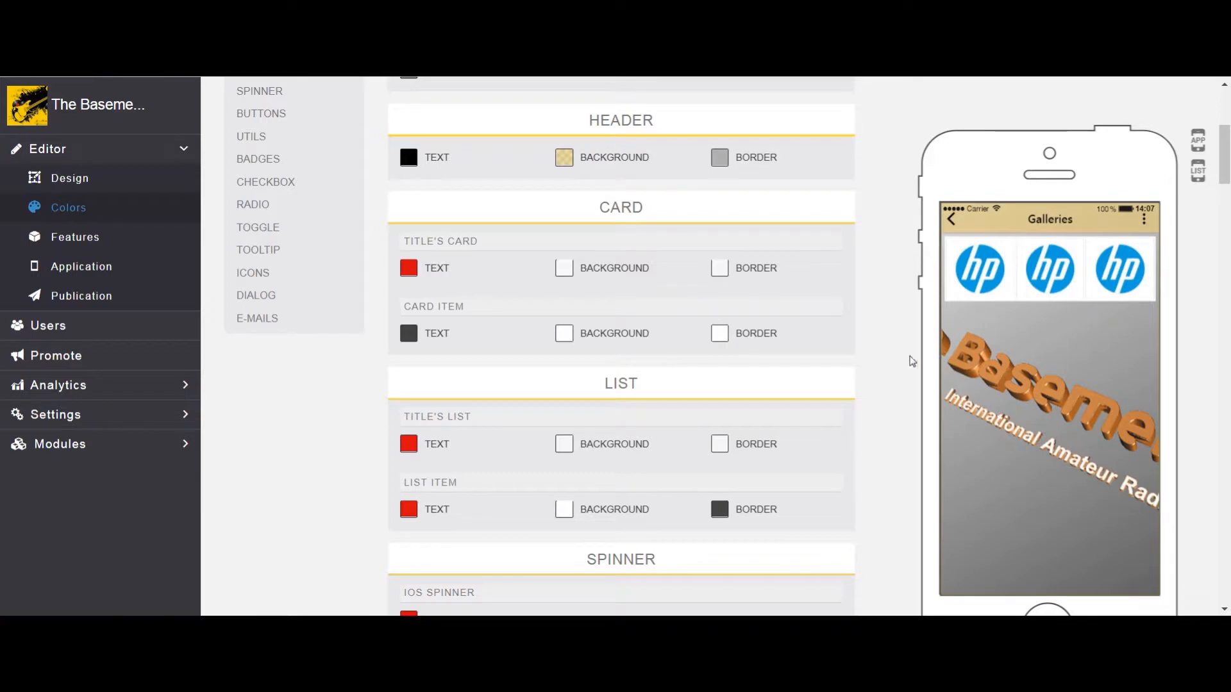
scroll(796, 431, "down", 4)
scroll(1164, 383, "down", 6)
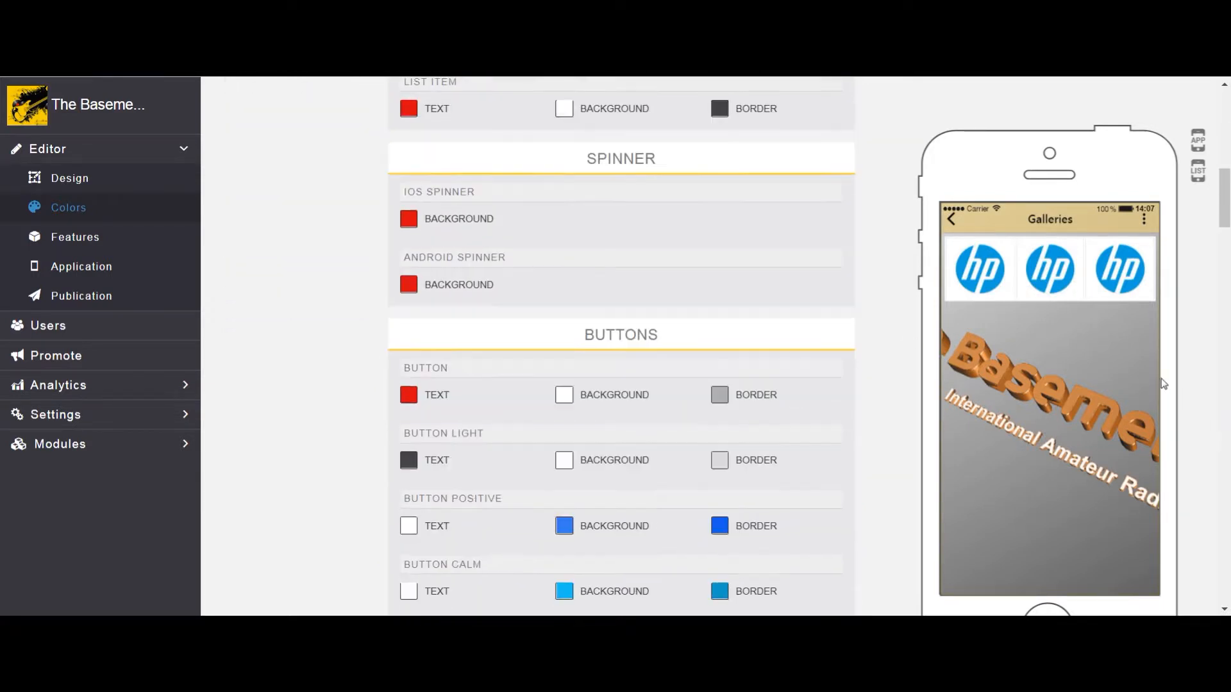
scroll(1164, 383, "down", 4)
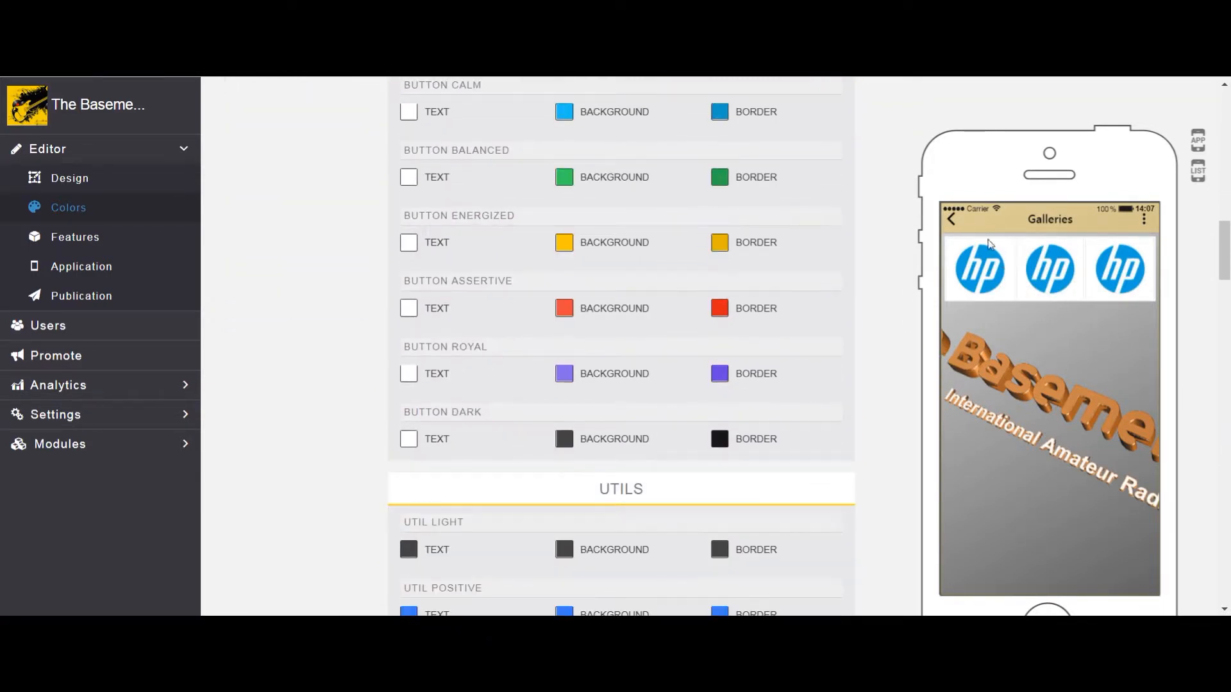
Step: Check the Fan Wall feature's colors in the phone preview and return to the app menu
left_click(952, 222)
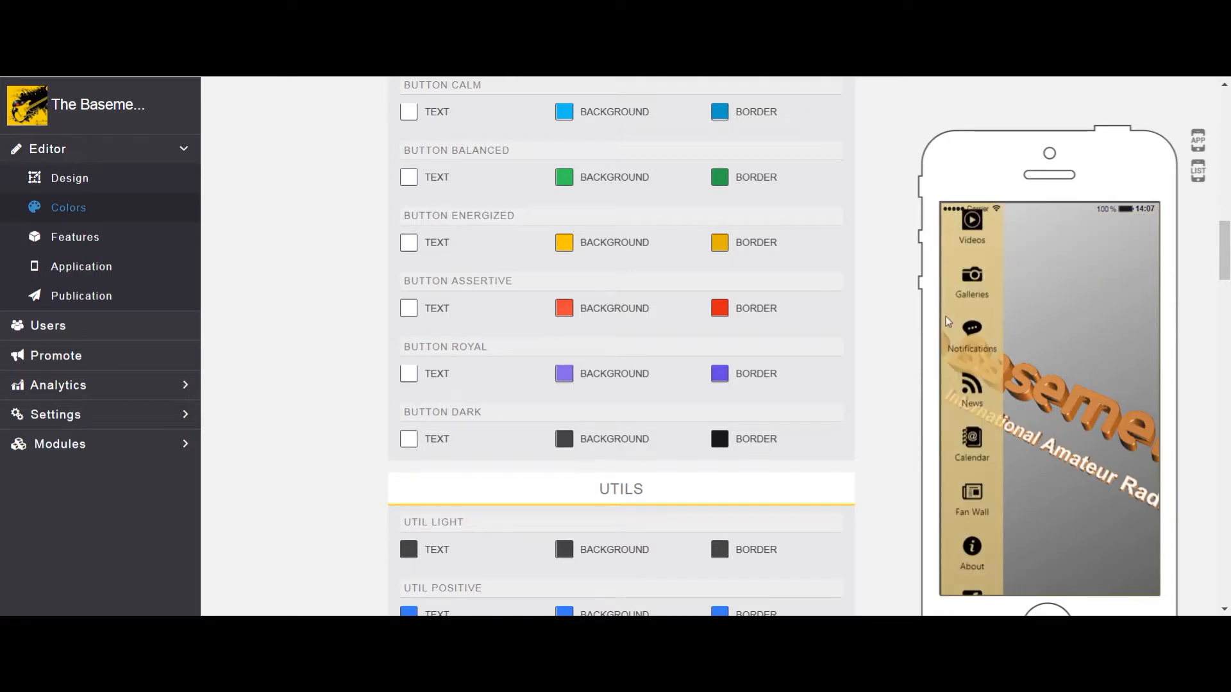
left_click(975, 493)
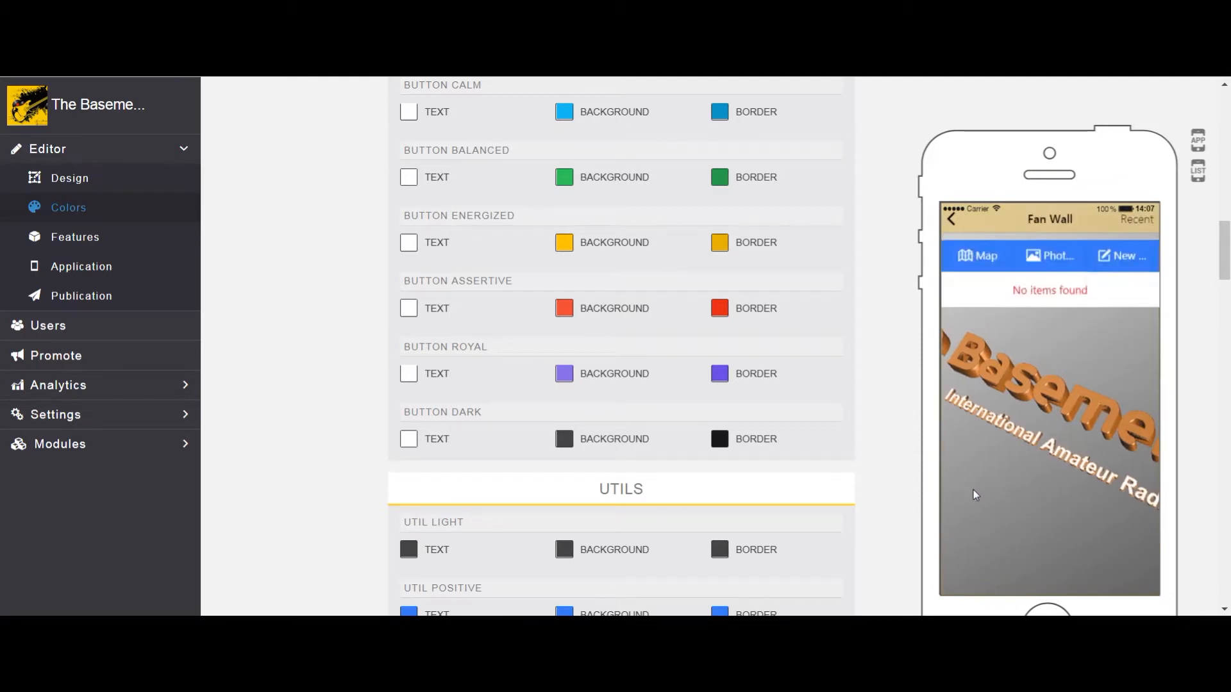
left_click(953, 221)
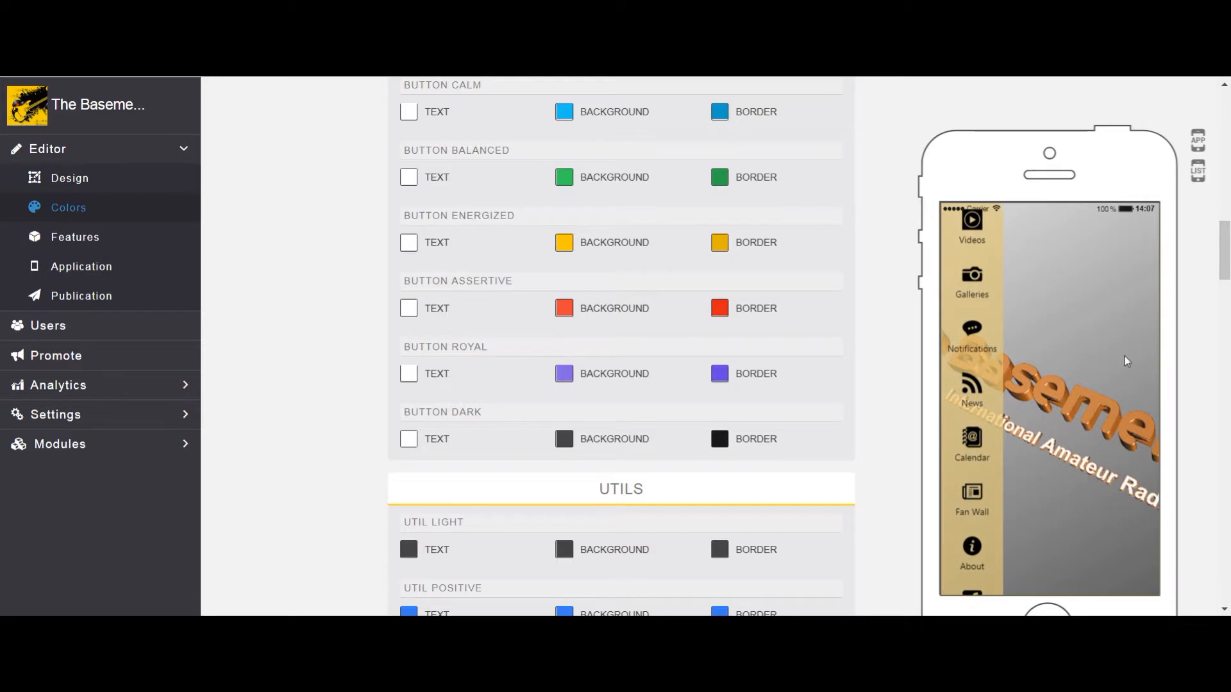
Step: Review the preview's menu entries down to My Account and the color sections from Buttons through Badges
scroll(1124, 356, "up", 4)
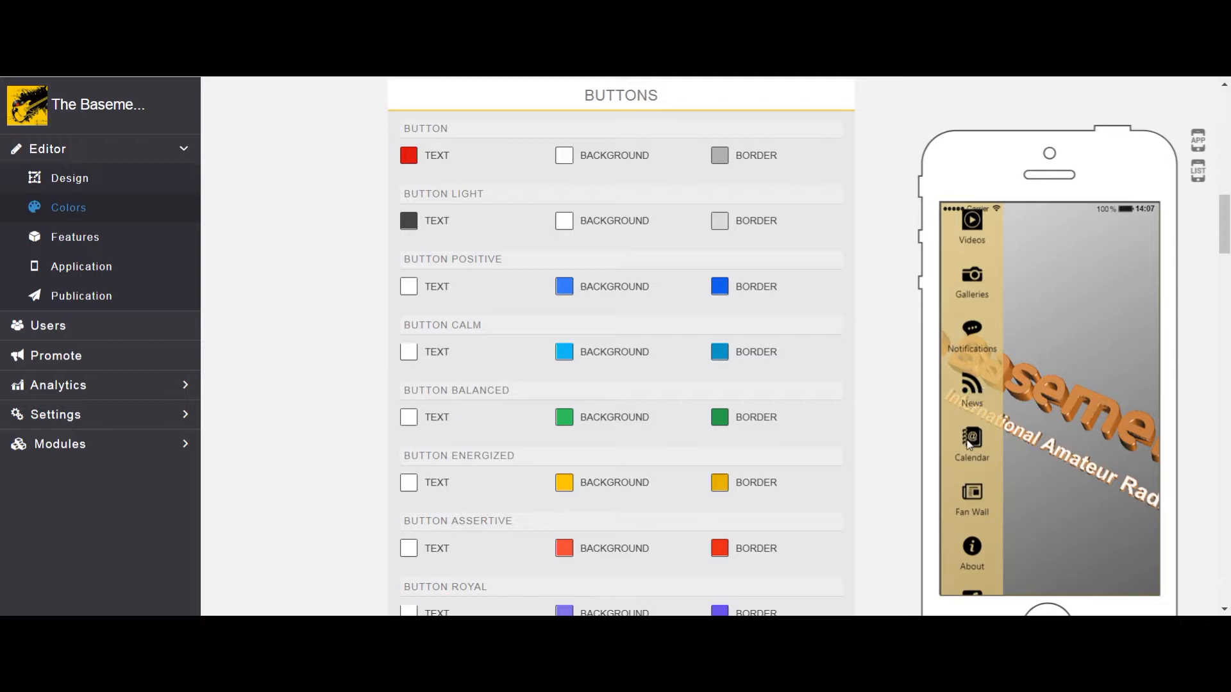
scroll(983, 434, "down", 2)
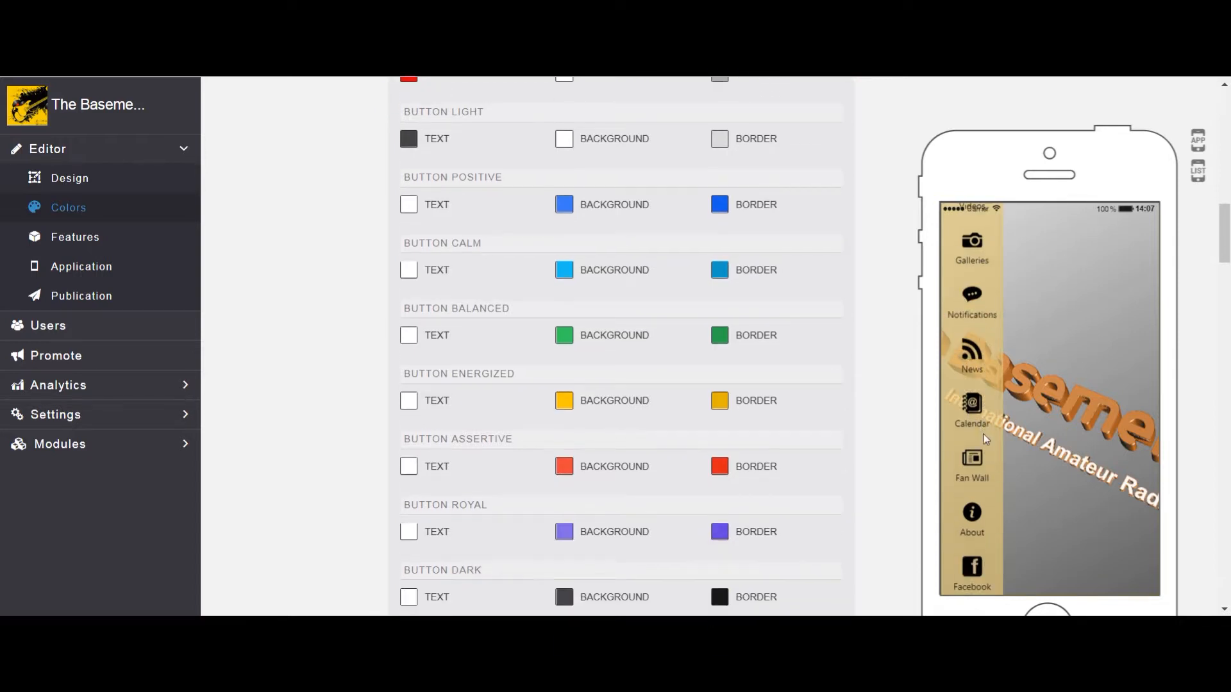
scroll(984, 434, "down", 1)
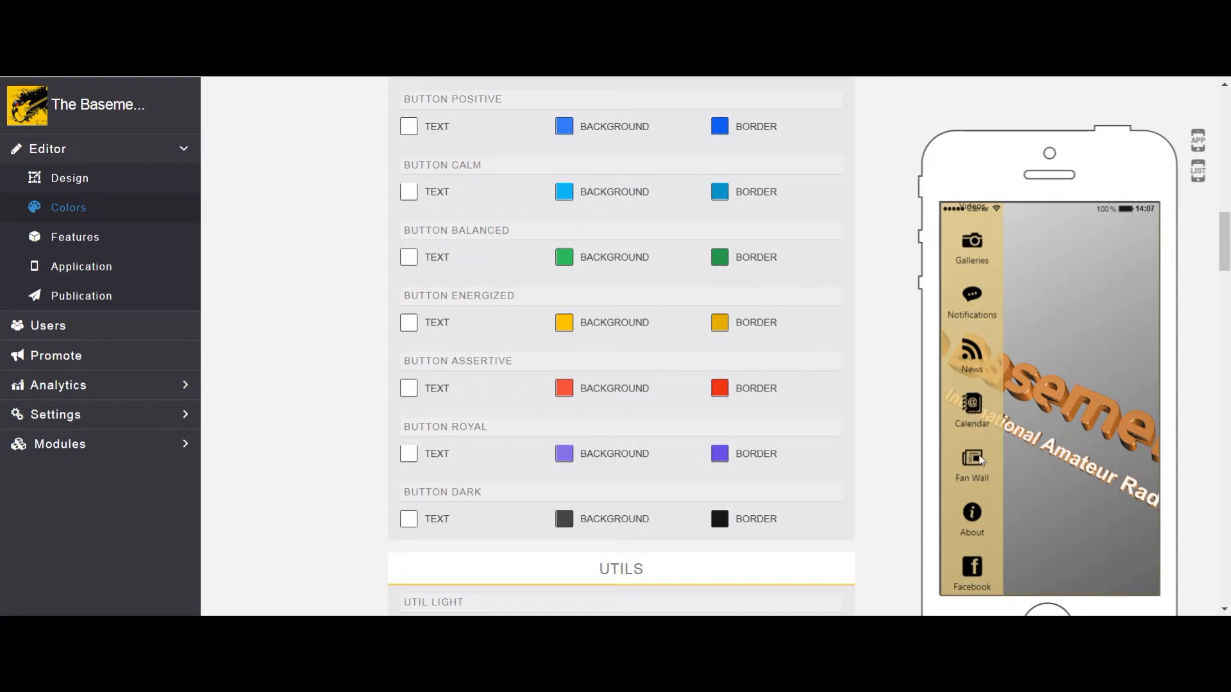
scroll(980, 460, "down", 5)
scroll(970, 514, "down", 4)
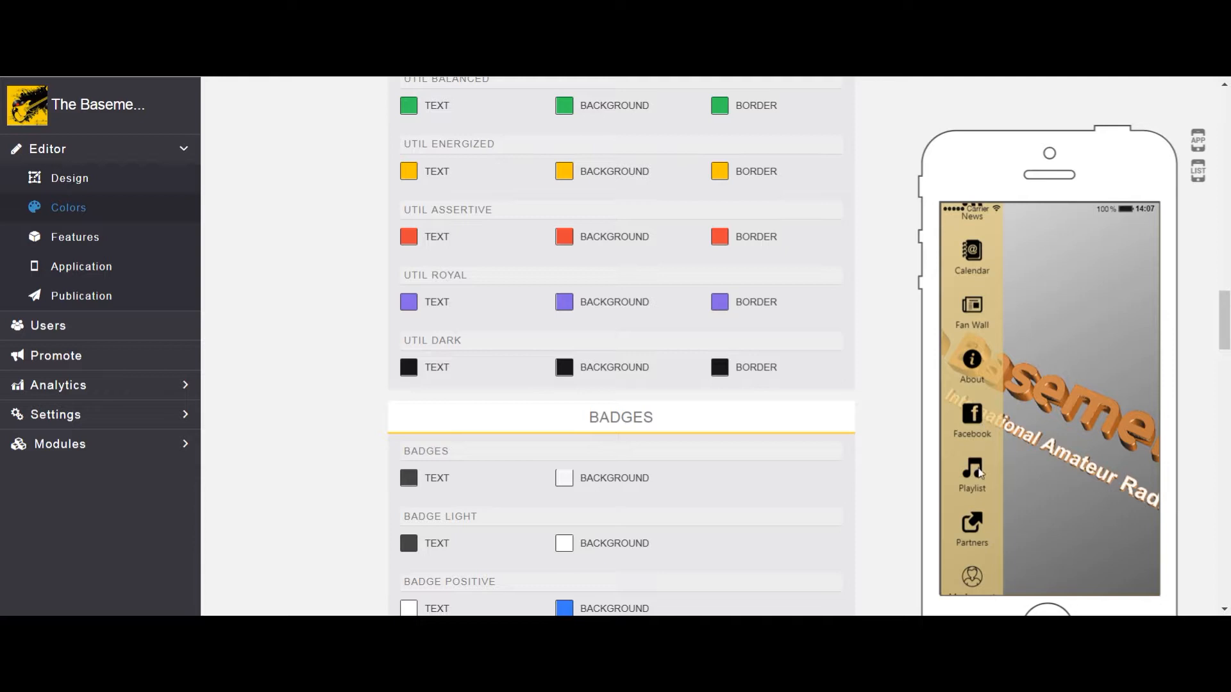
scroll(973, 447, "down", 3)
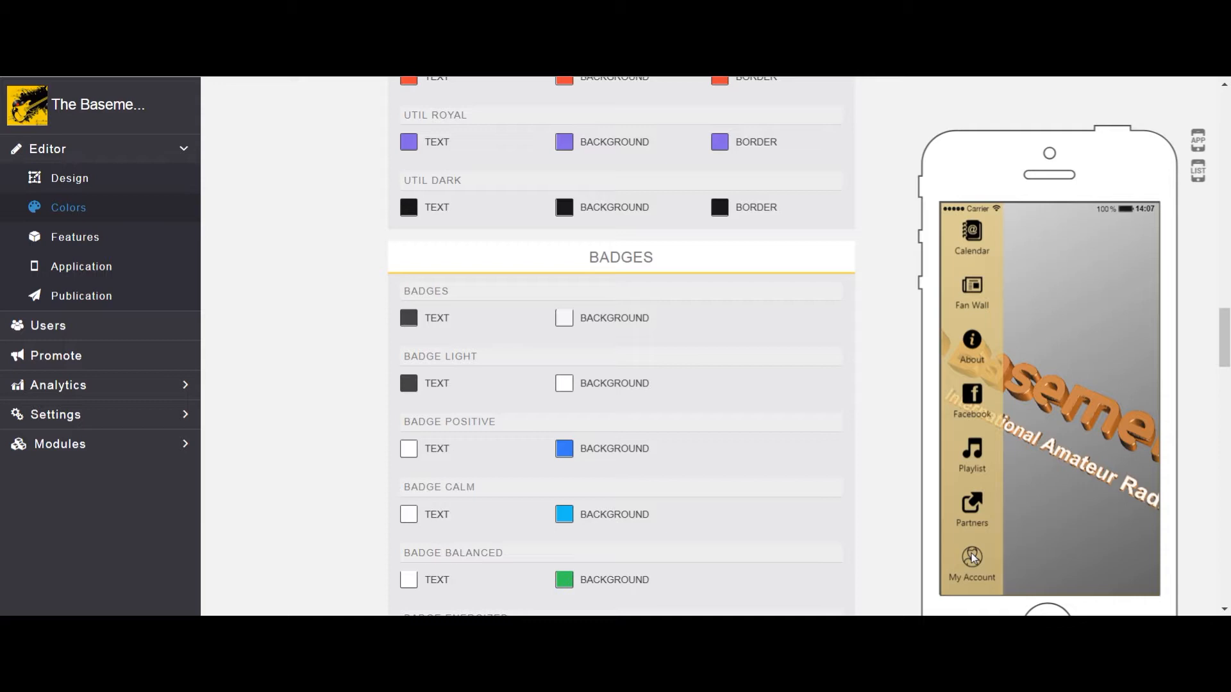
scroll(973, 558, "up", 15)
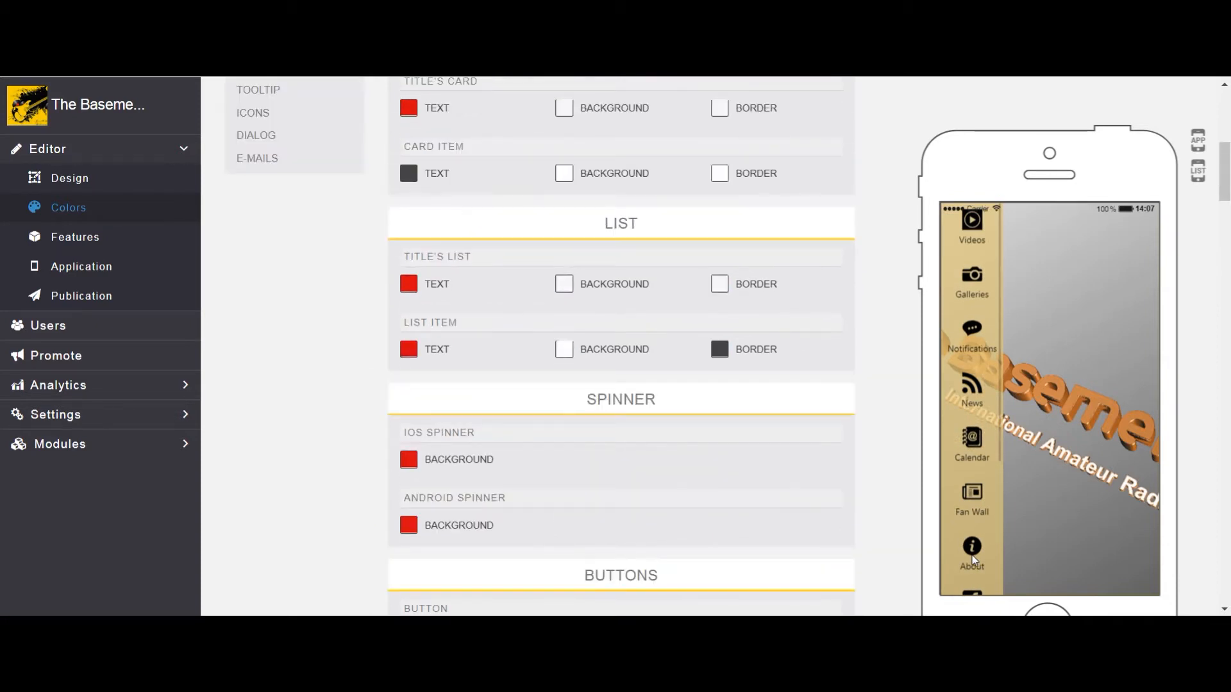
scroll(972, 555, "up", 8)
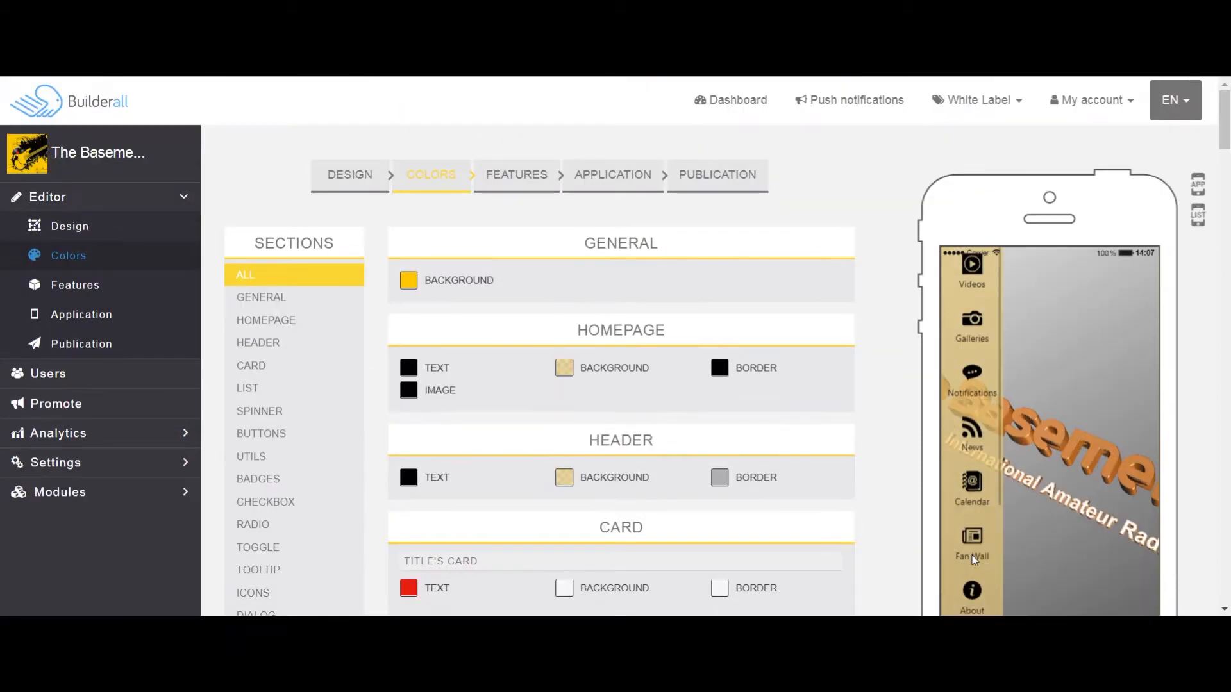
Step: Open the app's features and browse the full catalog of page types available to add
left_click(83, 289)
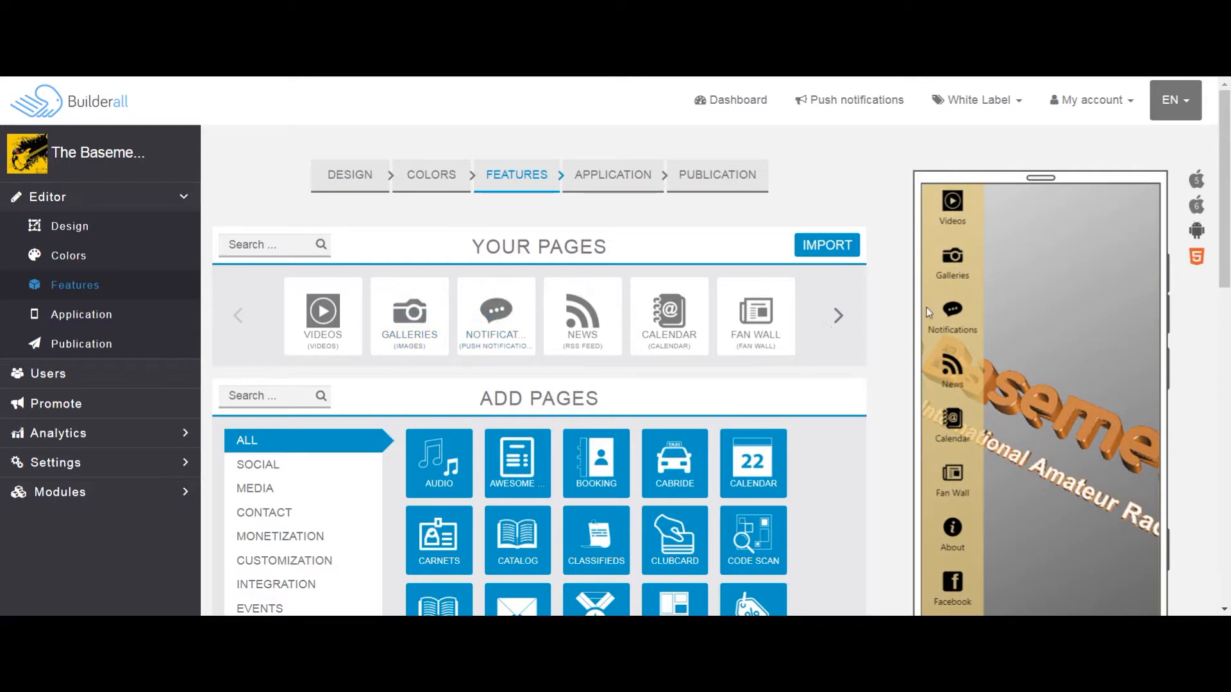
scroll(965, 273, "down", 5)
scroll(963, 274, "down", 10)
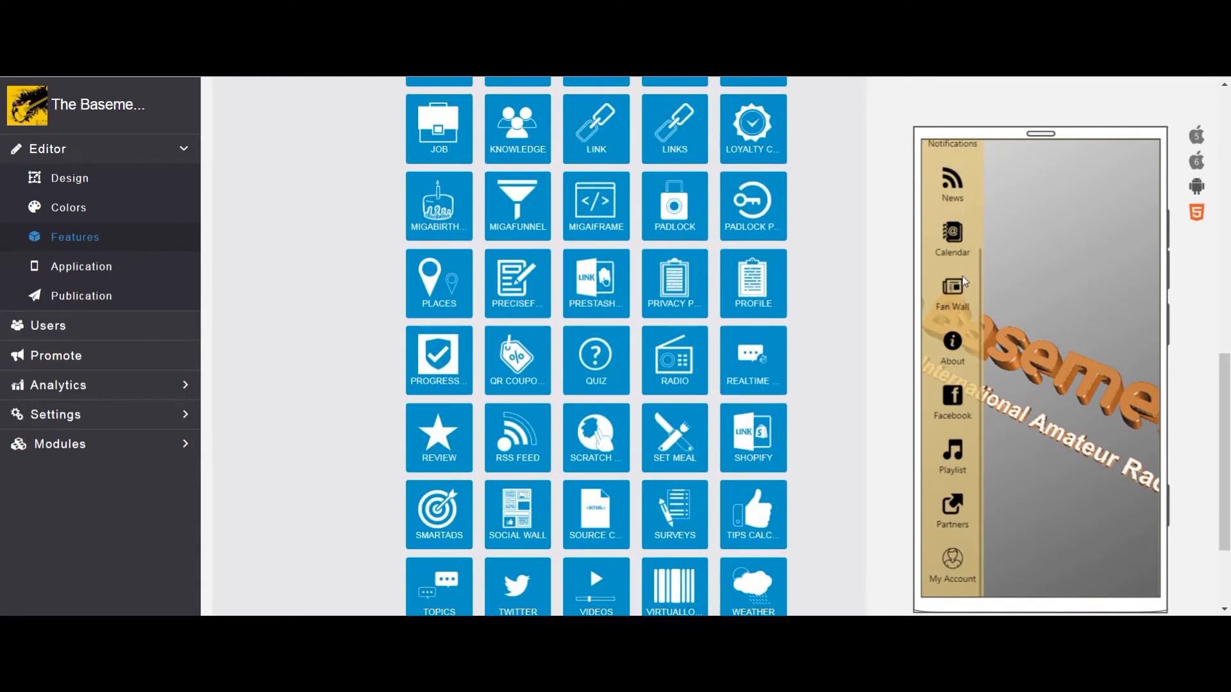
scroll(937, 298, "down", 3)
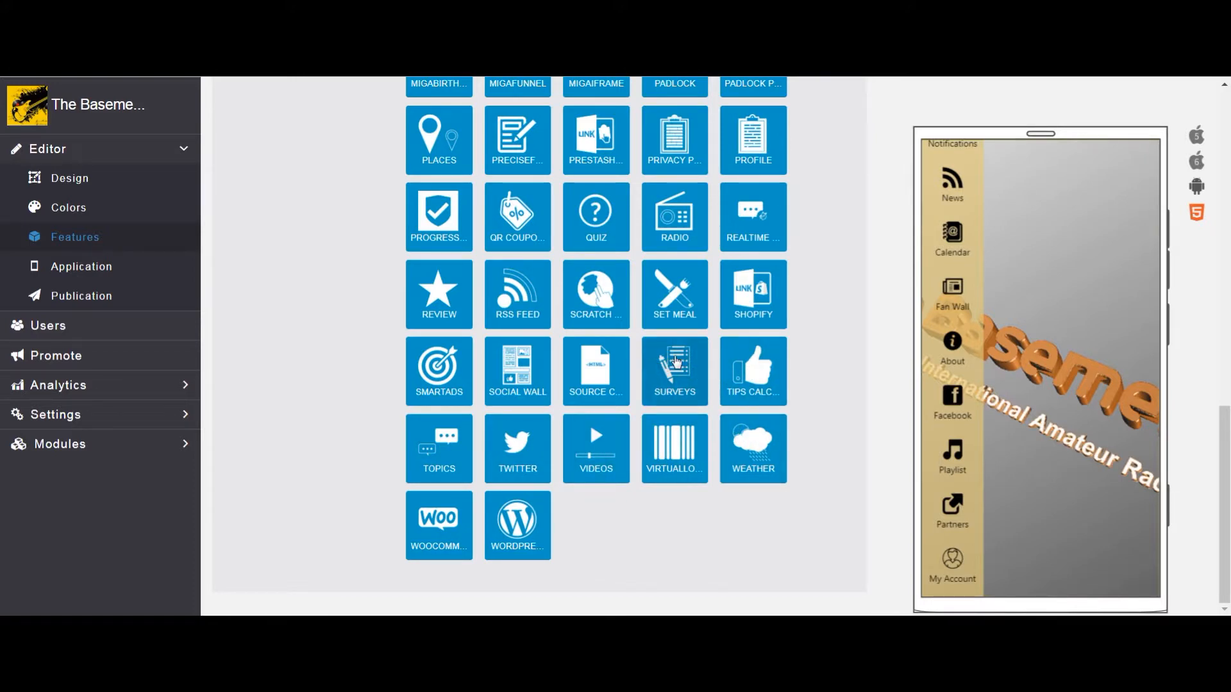
scroll(671, 362, "up", 3)
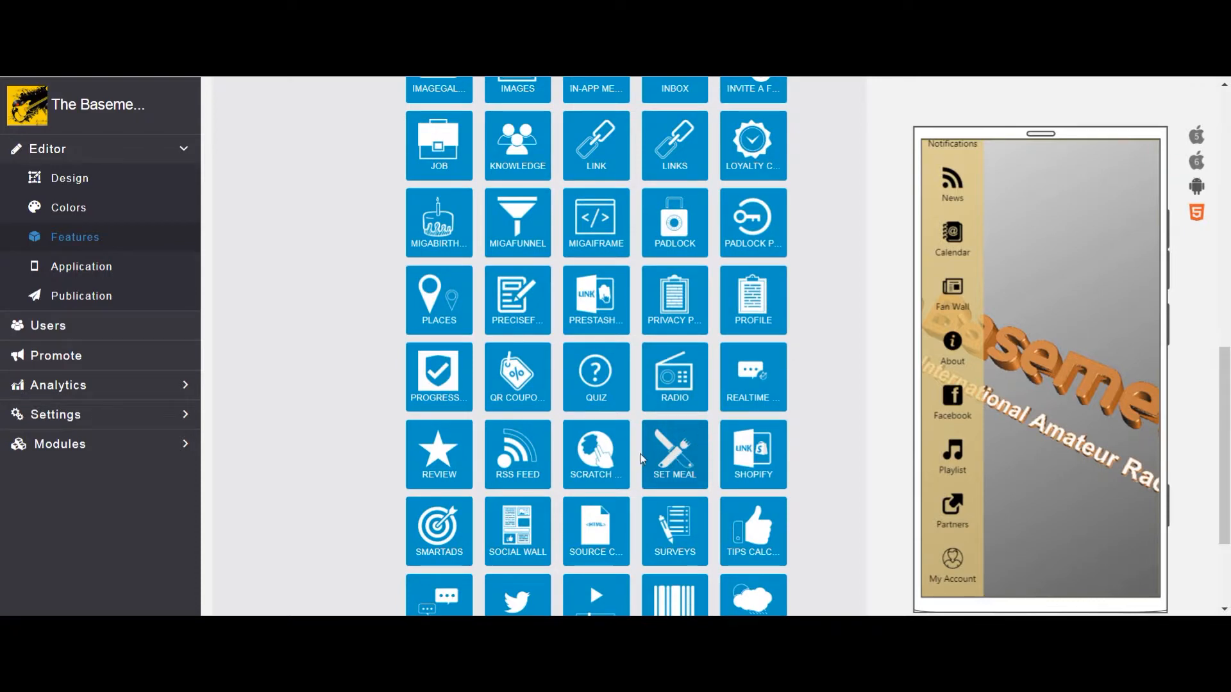
scroll(660, 456, "up", 4)
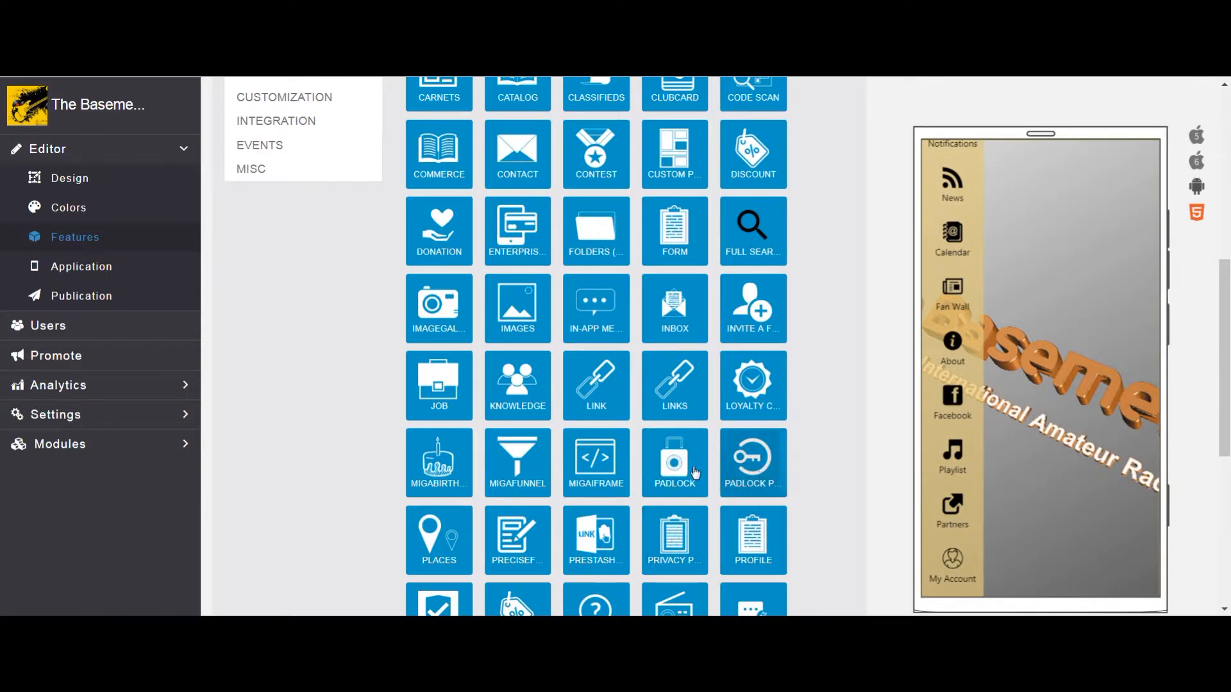
scroll(551, 458, "up", 1)
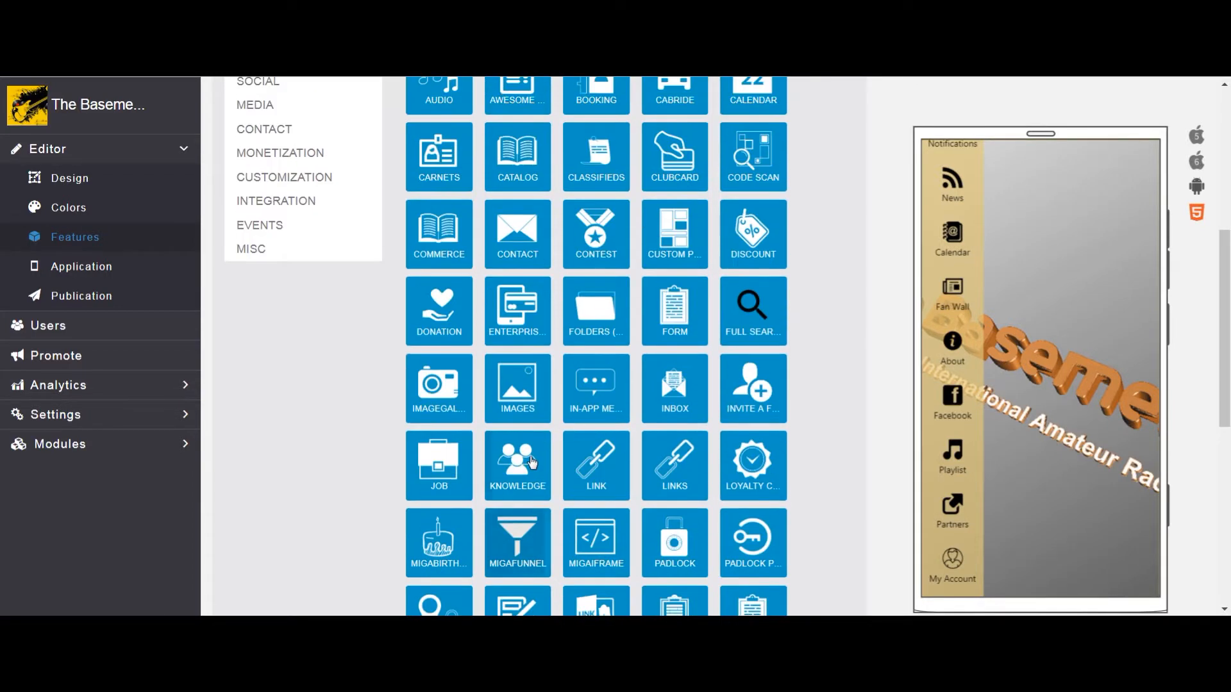
Step: Open the page settings of the existing Videos page
scroll(546, 449, "up", 1)
scroll(545, 449, "up", 1)
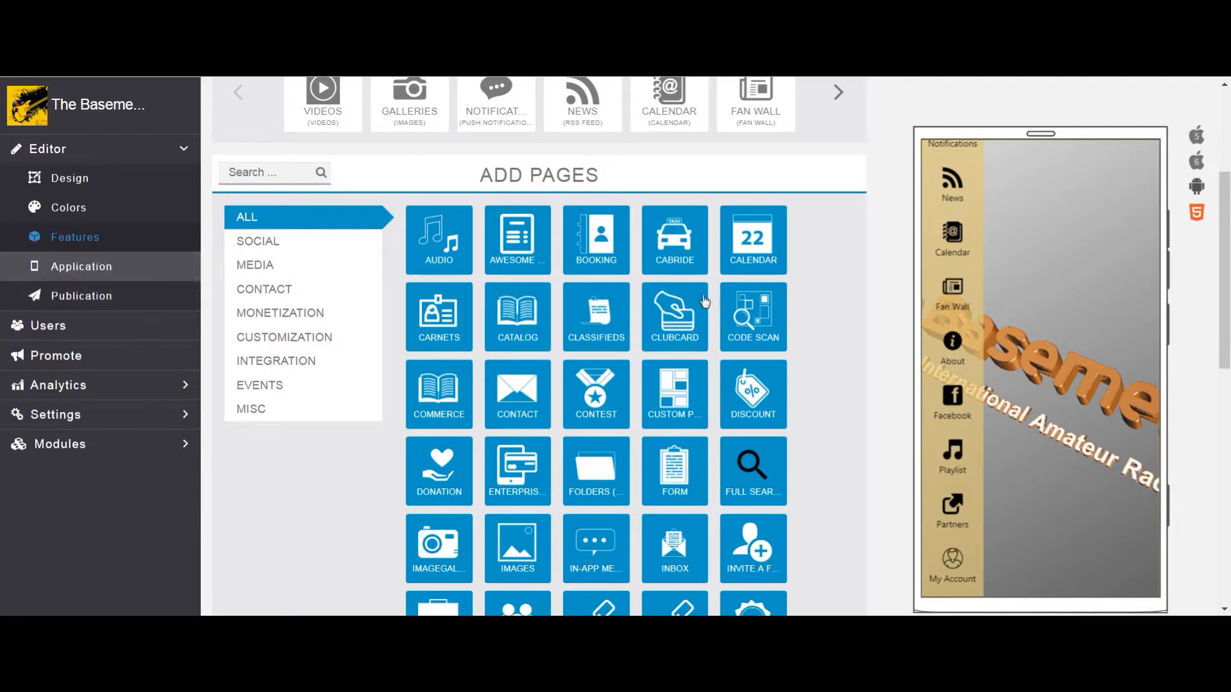
scroll(737, 319, "up", 2)
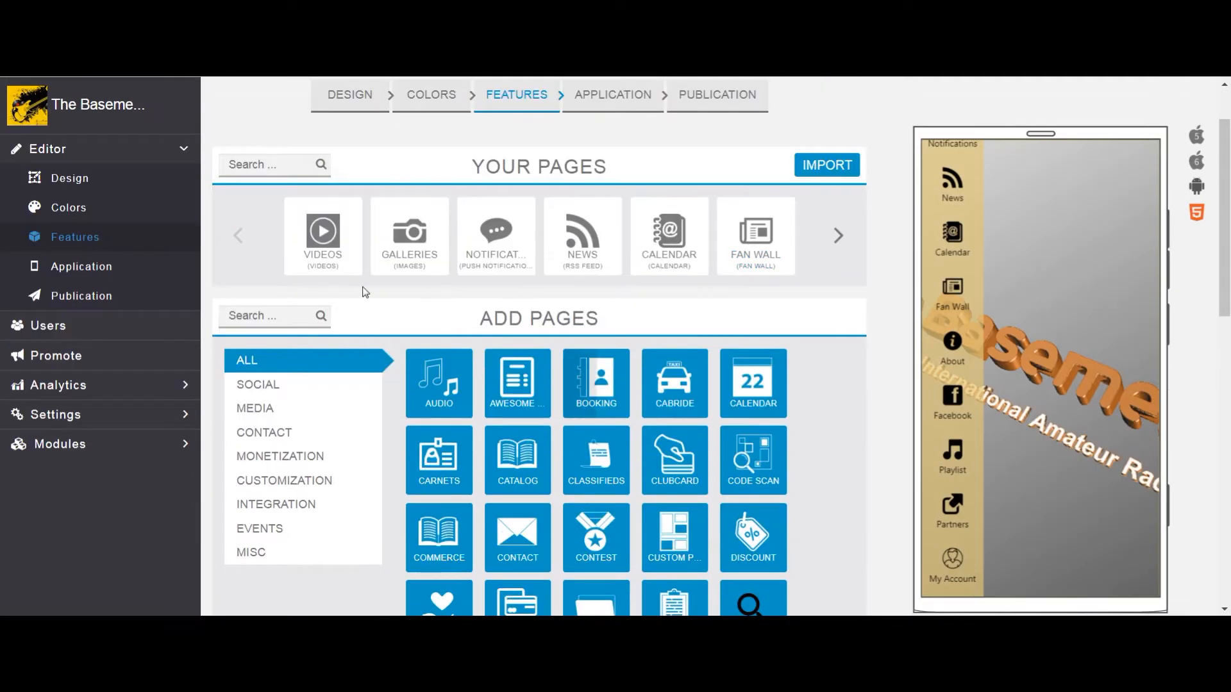
left_click(326, 232)
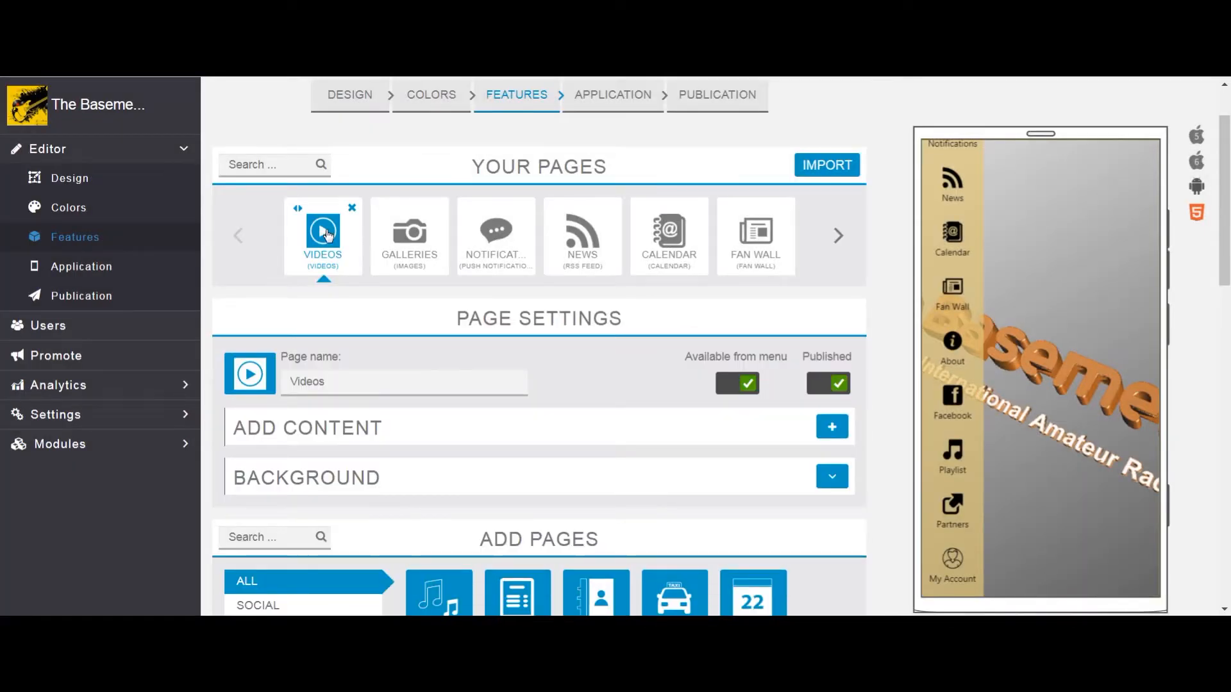
Step: Check the Videos page's background setting and preview the page in the iPhone, Android and HTML5 device frames
left_click(833, 477)
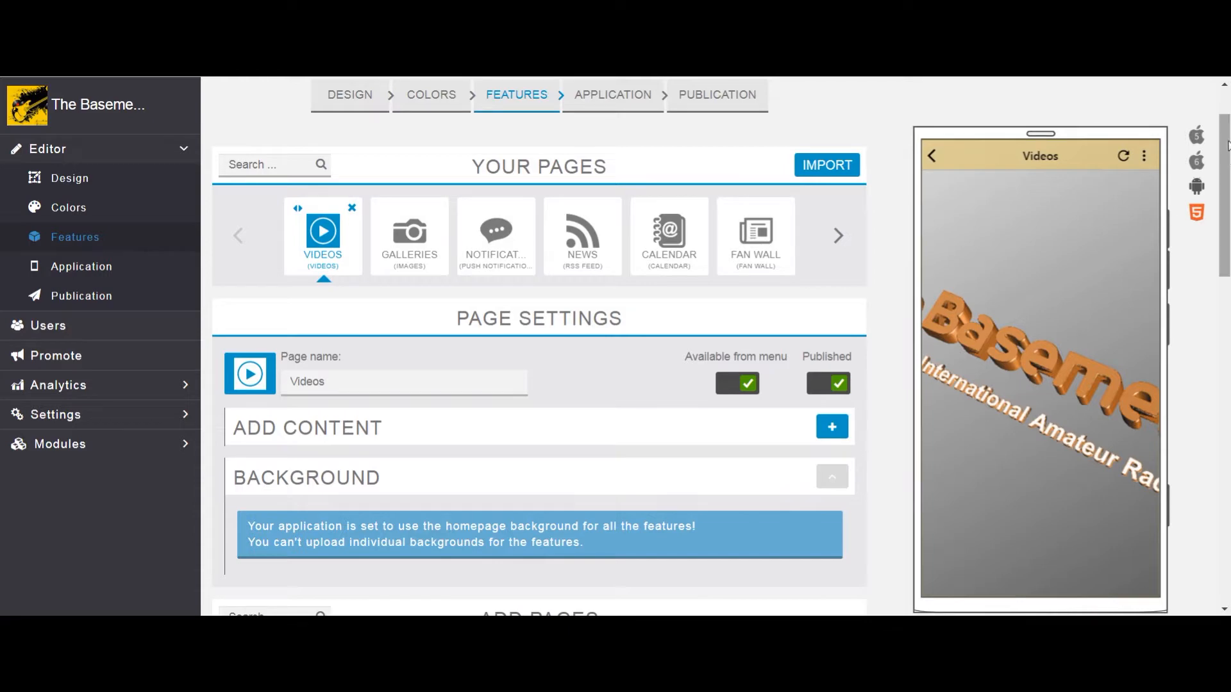
left_click(1196, 146)
left_click(1196, 165)
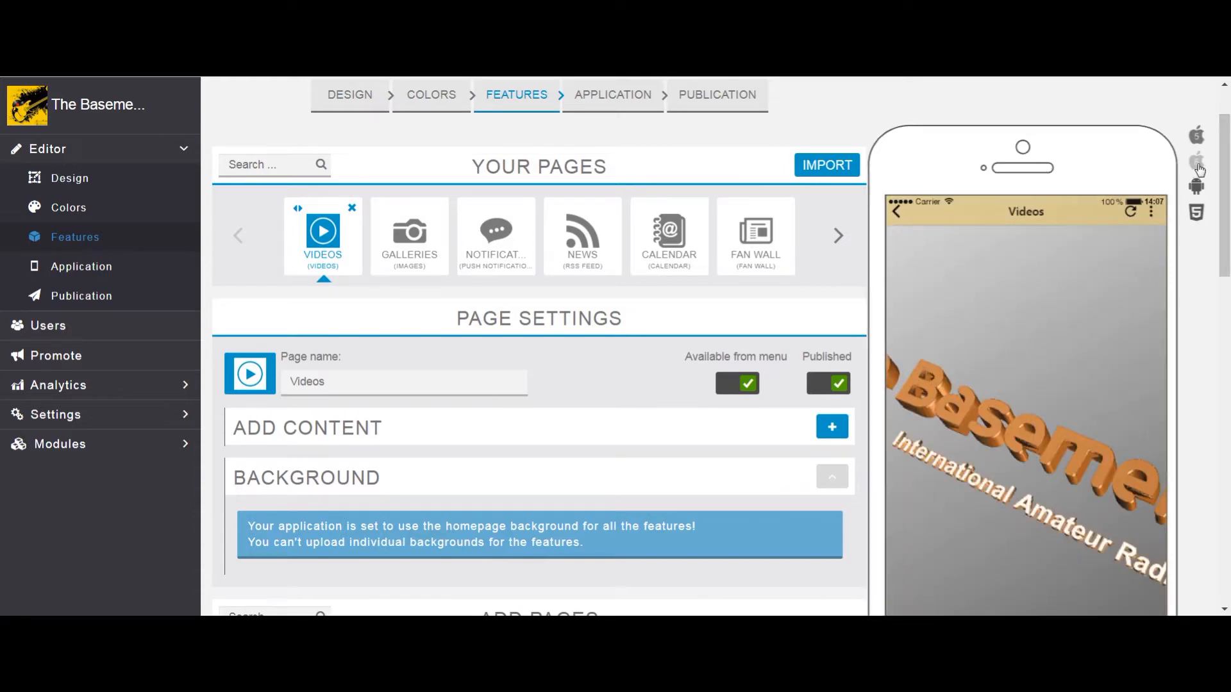
left_click(1196, 188)
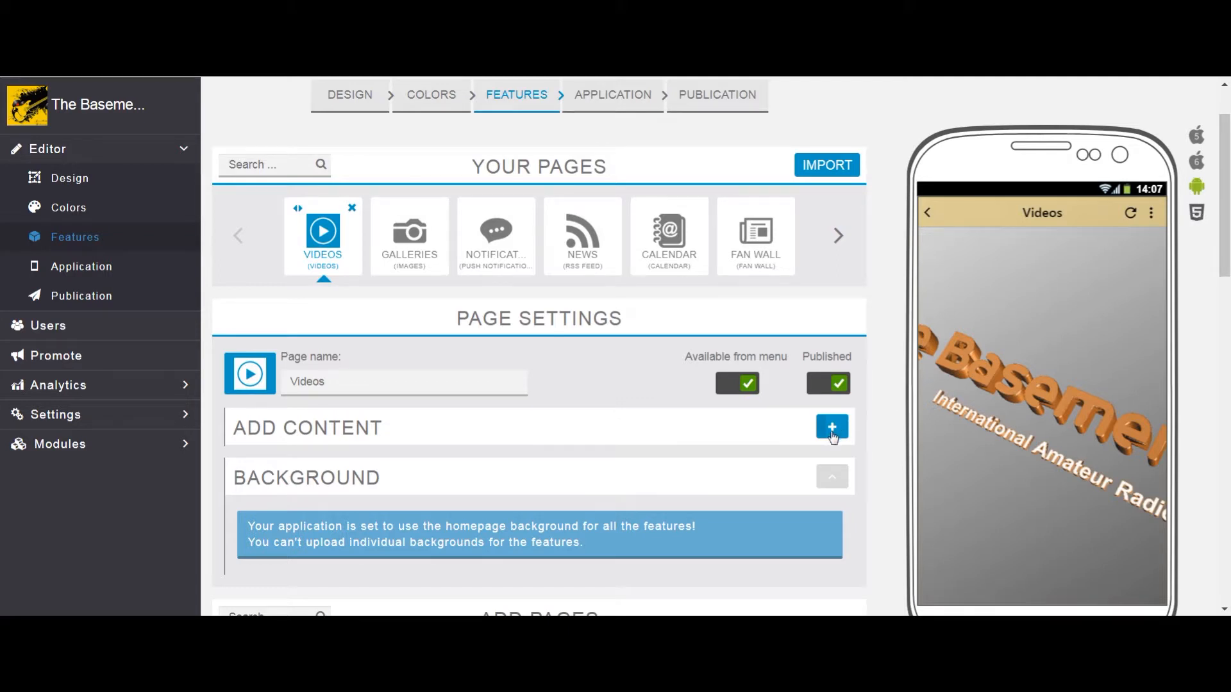
left_click(1198, 141)
left_click(1196, 186)
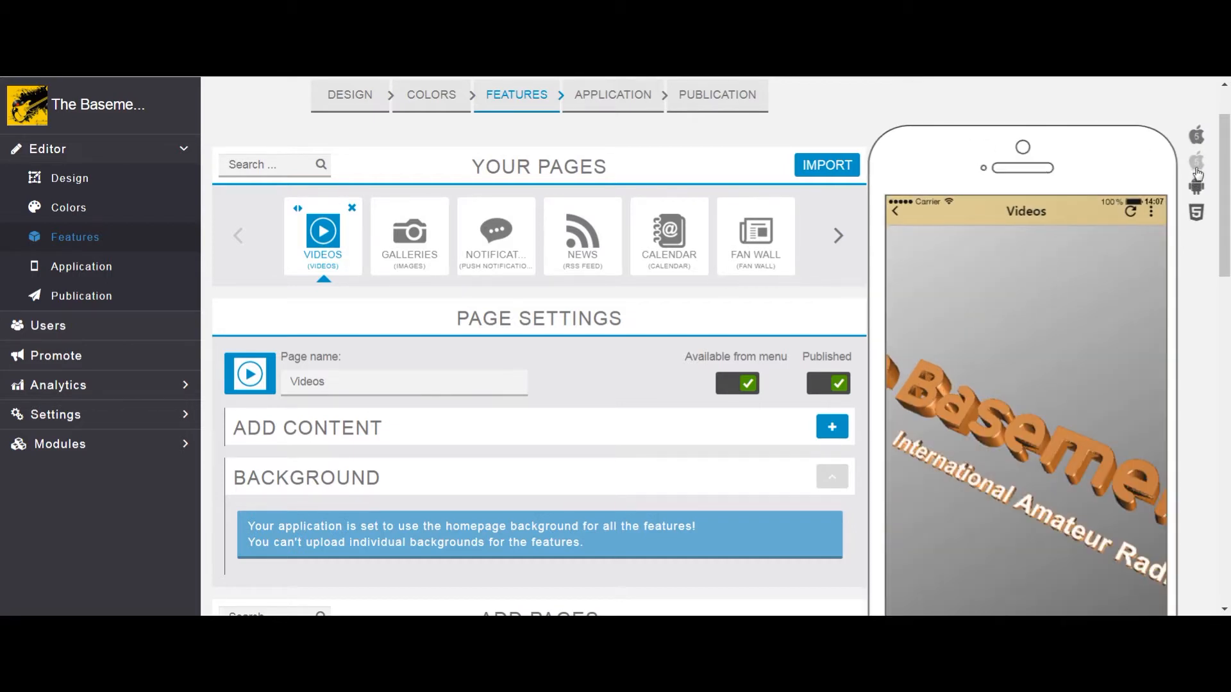
left_click(1197, 213)
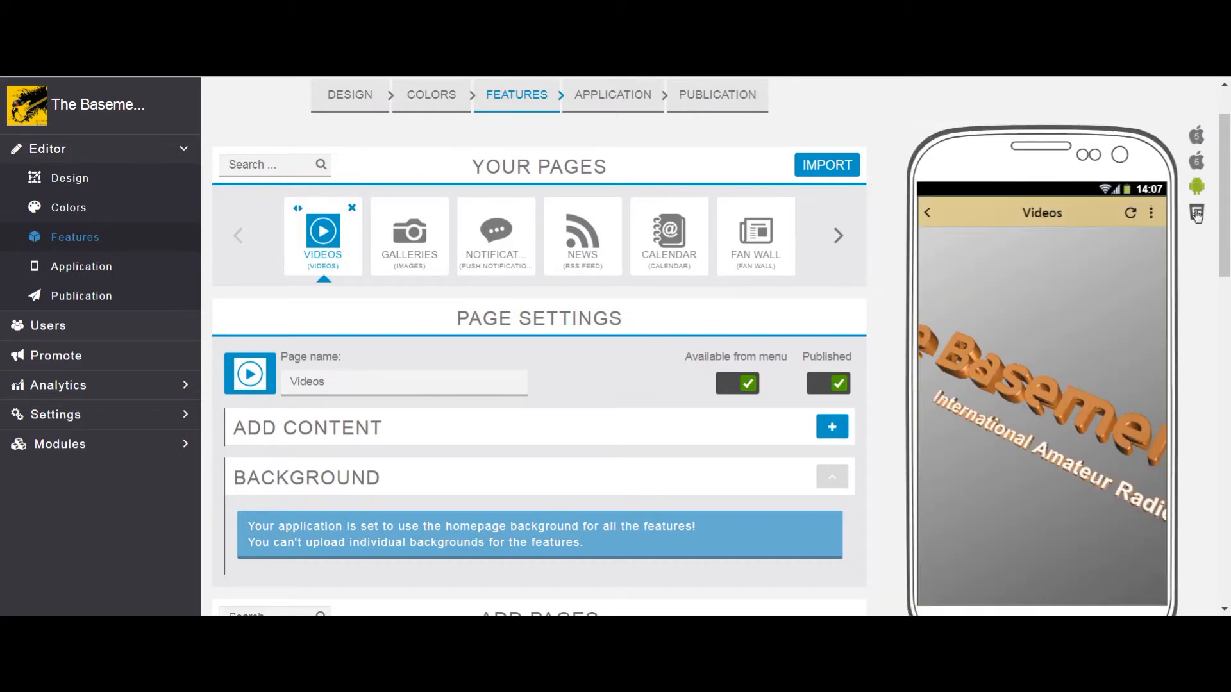
Step: Show the content sources available for the Videos page and look through the app's existing pages
left_click(833, 428)
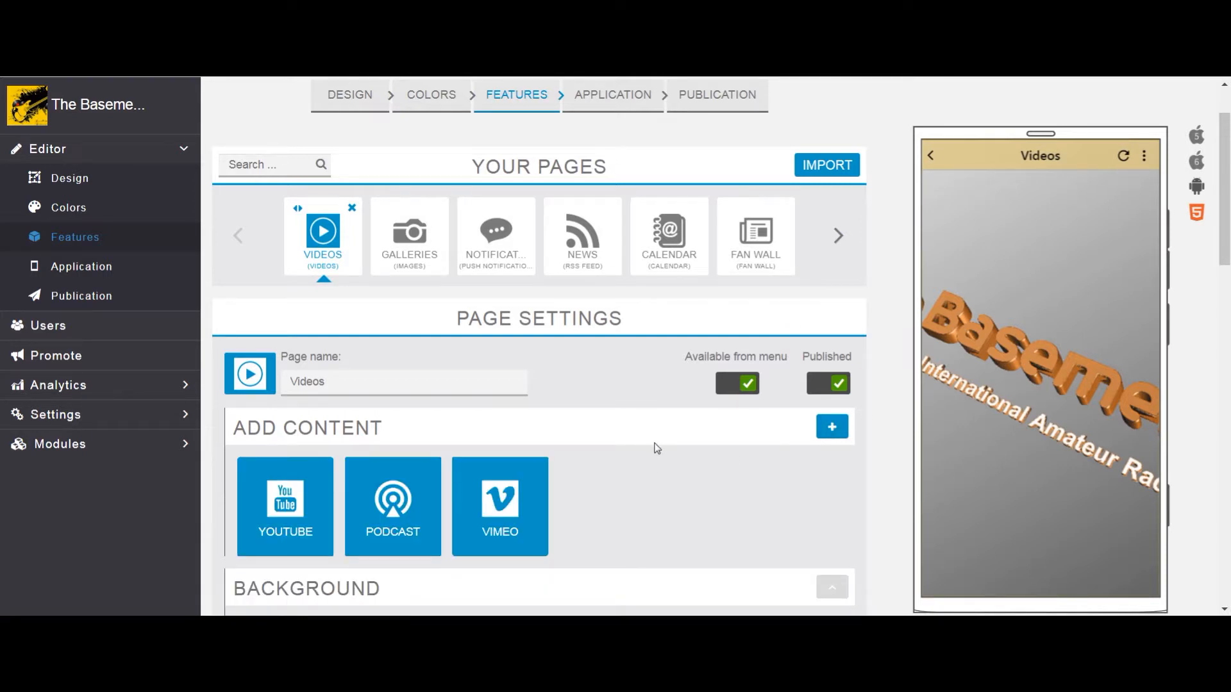
scroll(654, 445, "down", 1)
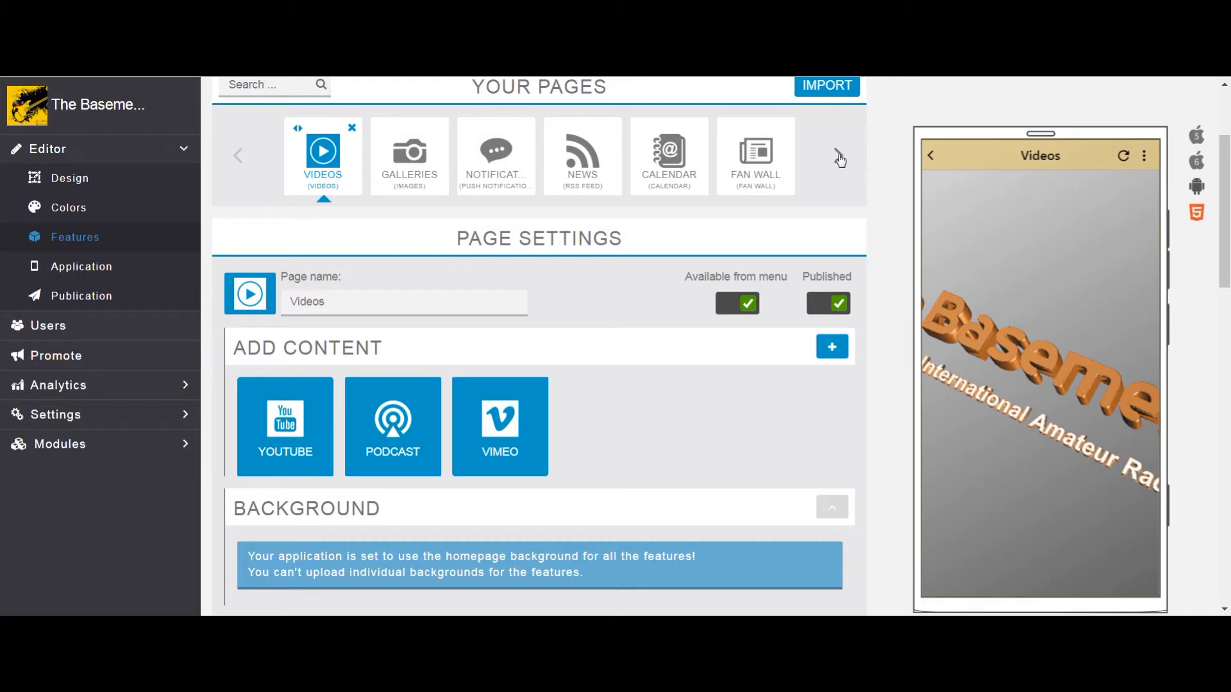
left_click(839, 157)
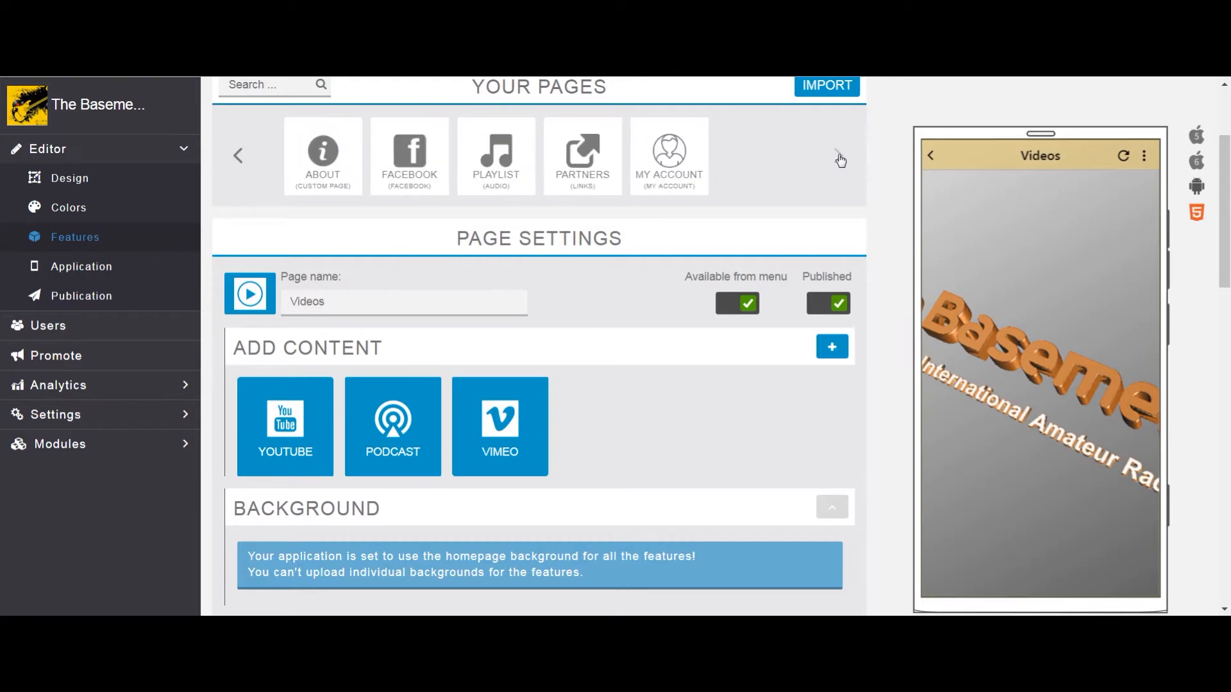
left_click(242, 158)
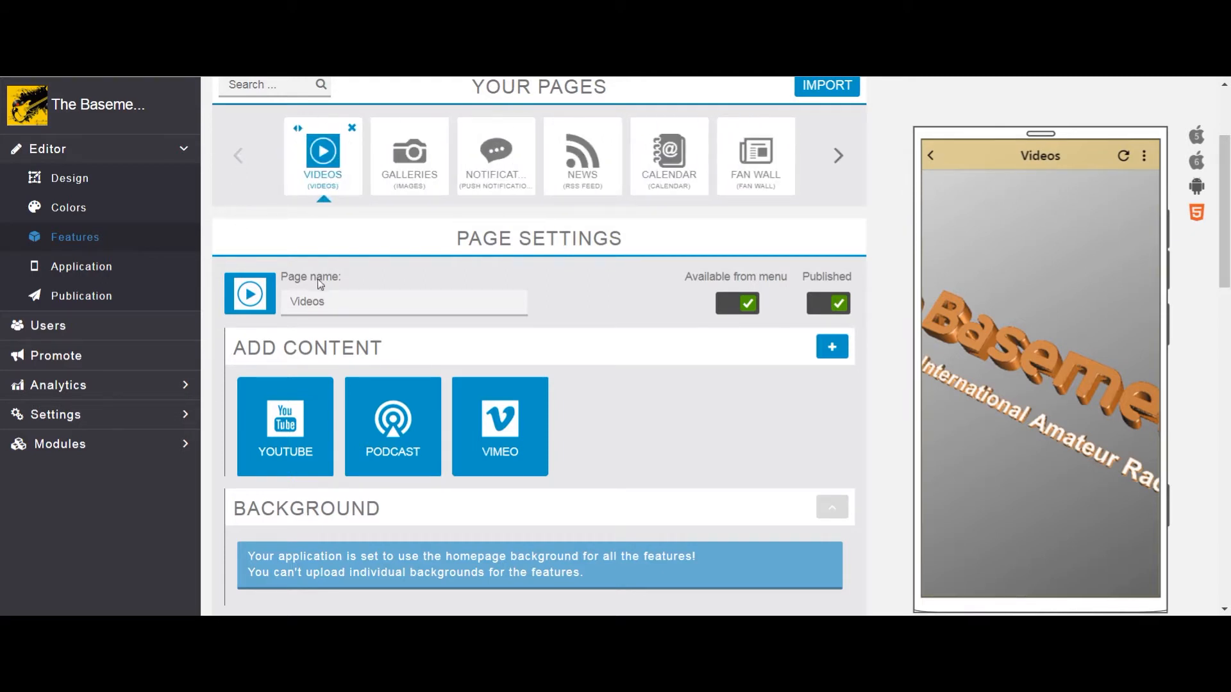
scroll(517, 246, "up", 3)
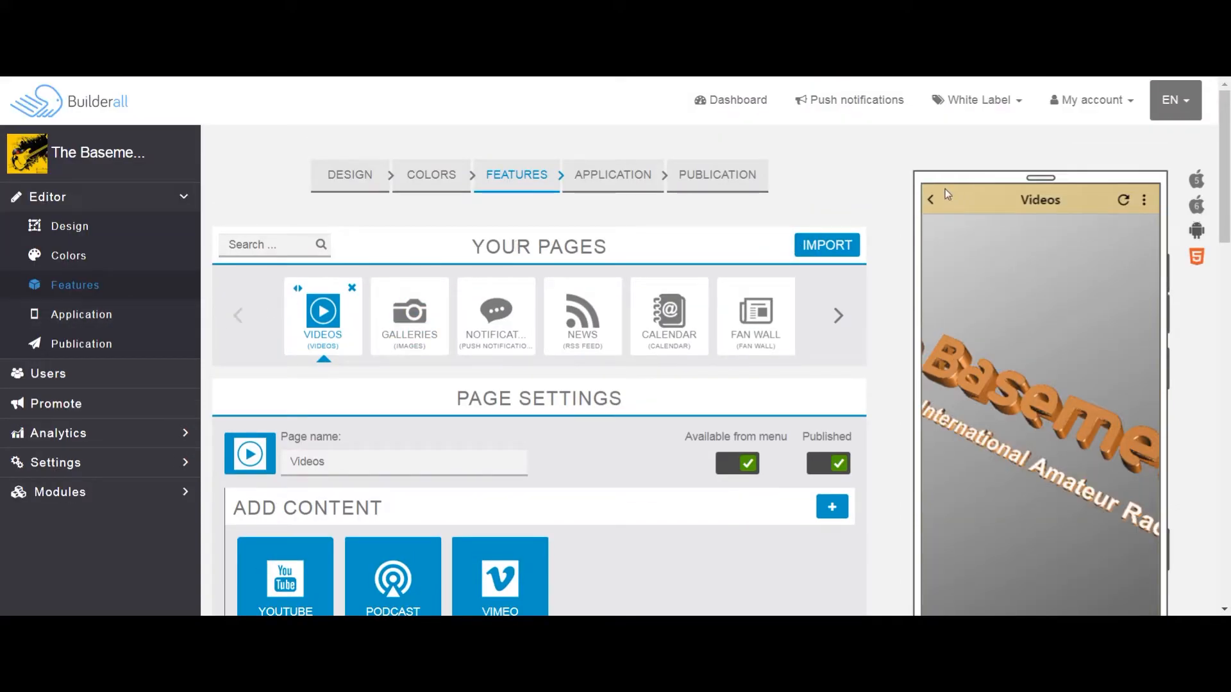
Step: Reload the app's features and open the content form of the existing Playlist page
left_click(86, 289)
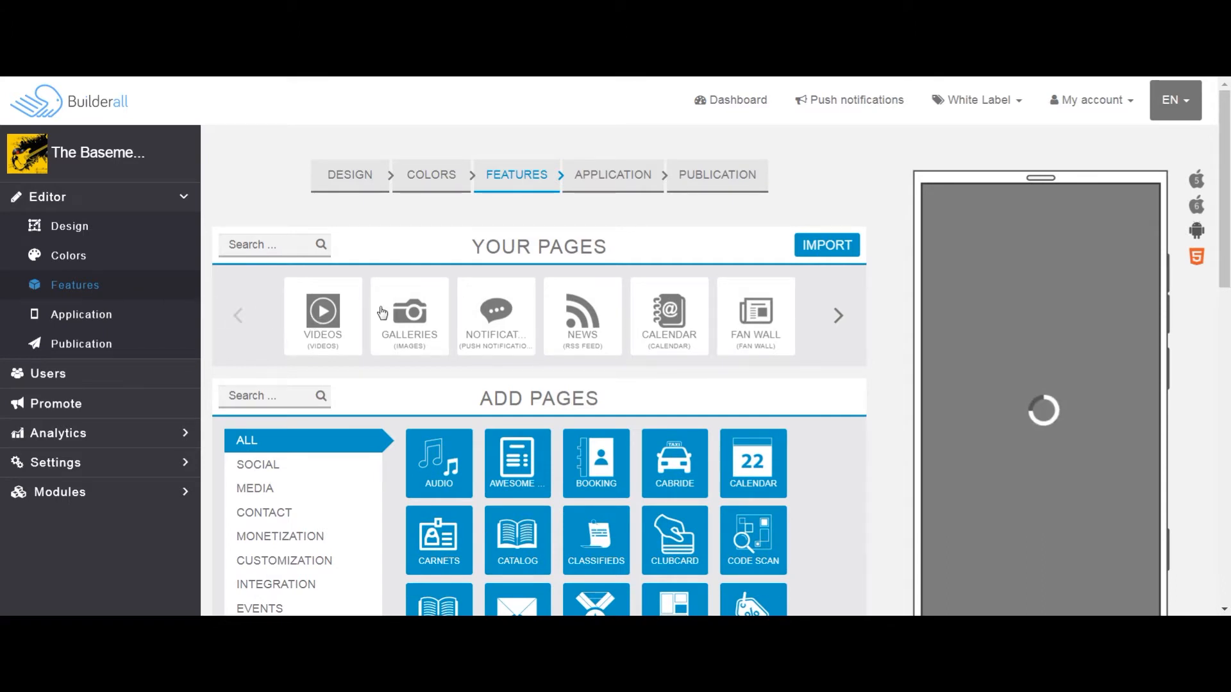
left_click(670, 311)
left_click(837, 314)
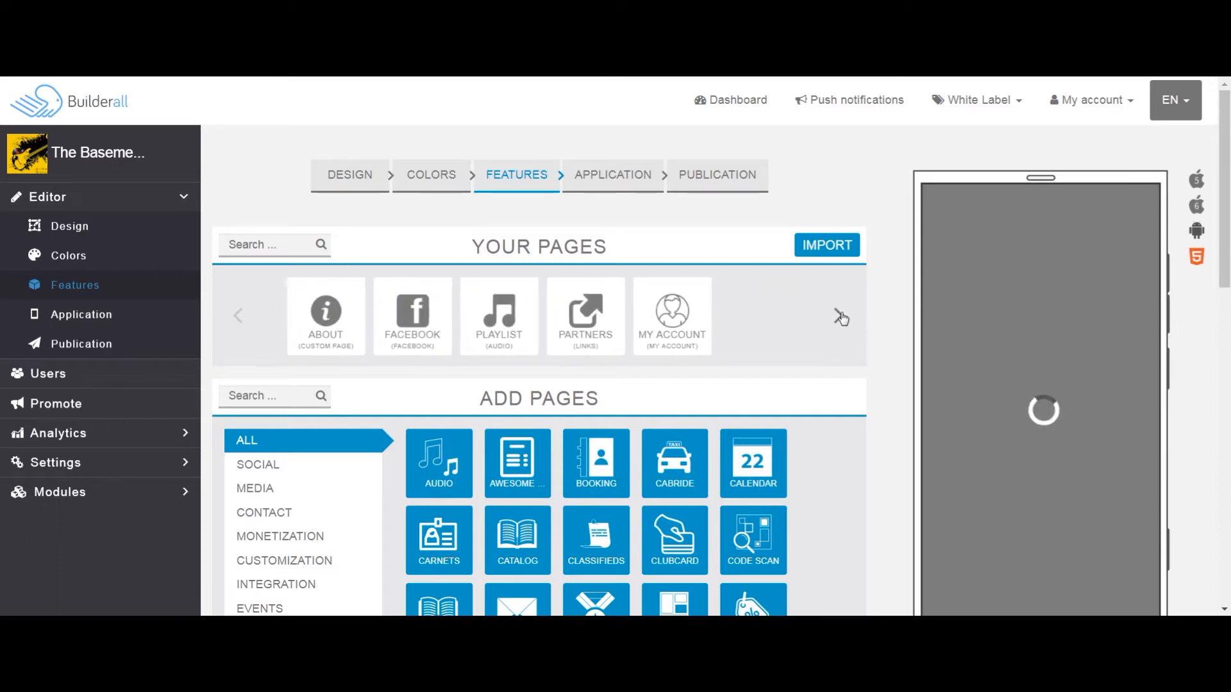
left_click(406, 321)
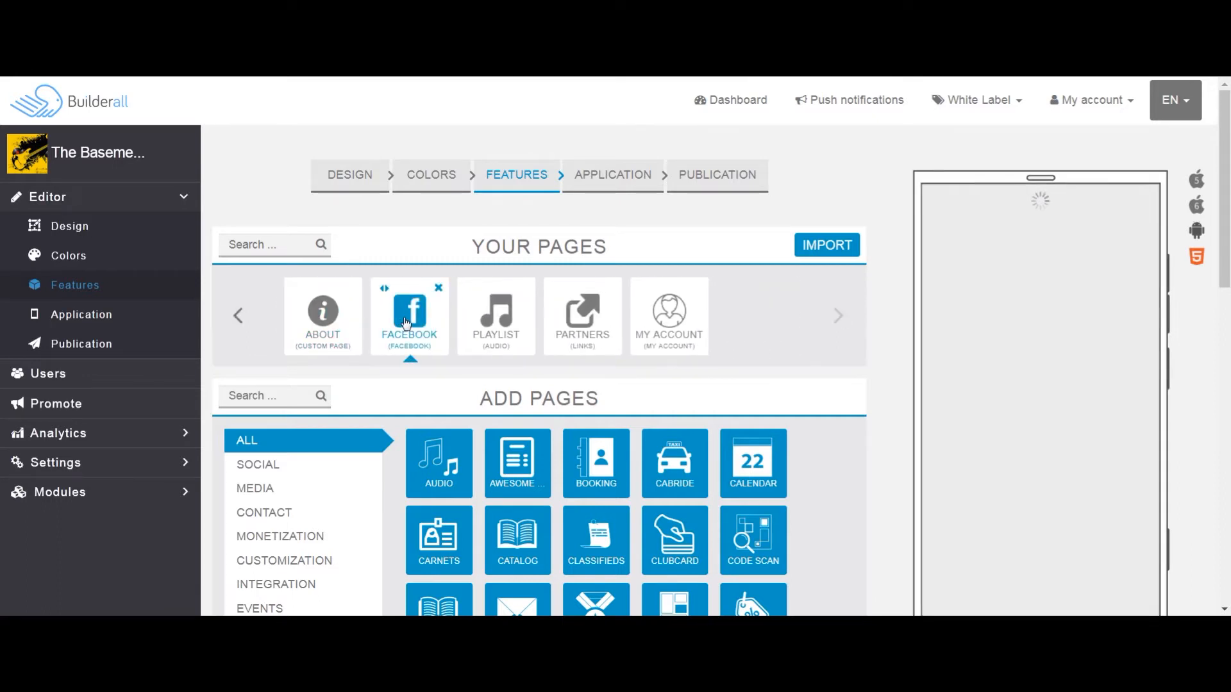
left_click(500, 314)
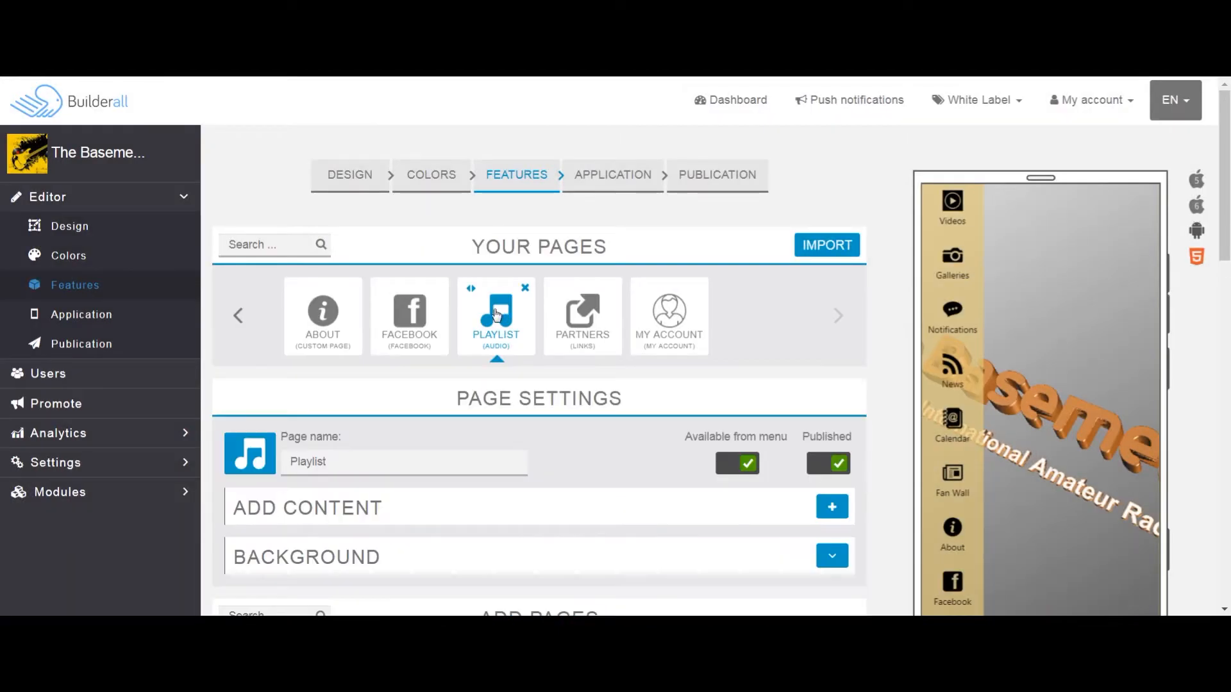
left_click(833, 507)
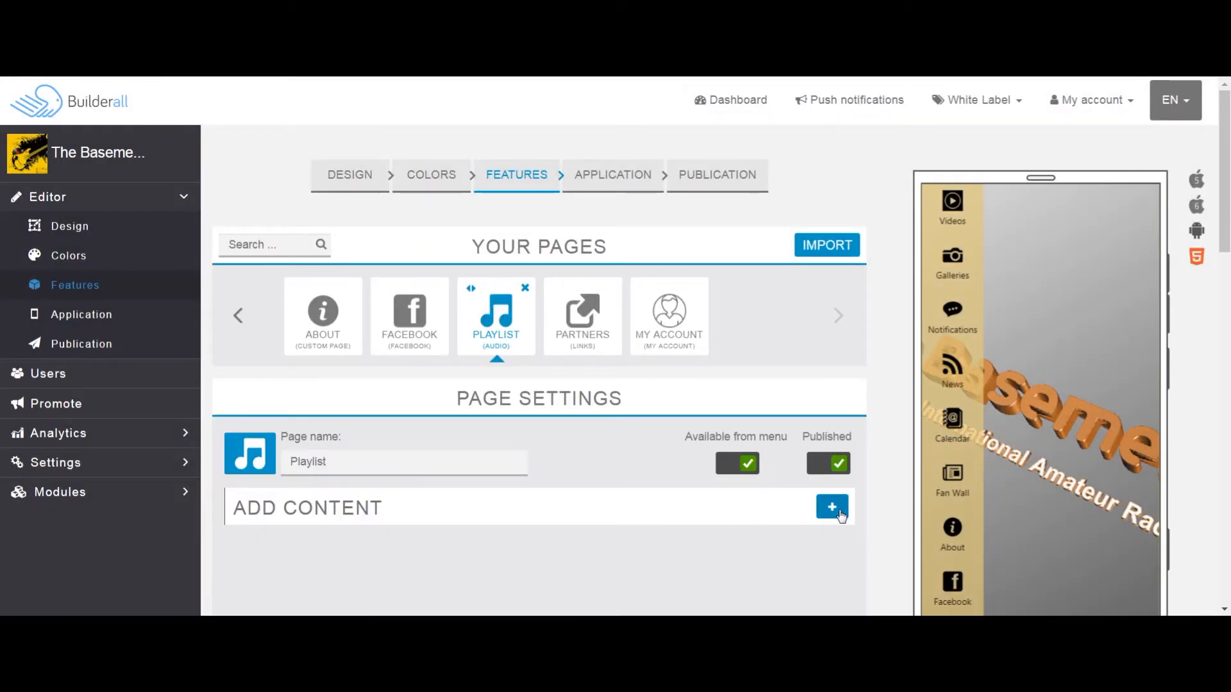
scroll(788, 503, "down", 3)
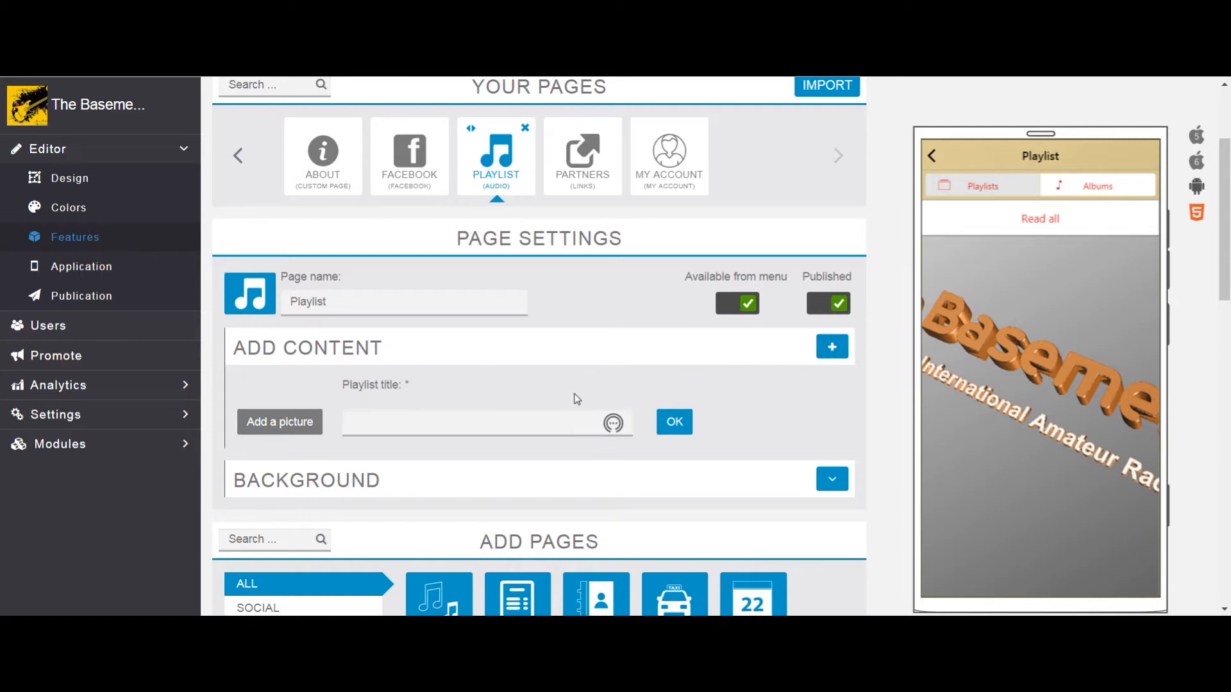
Step: Examine the Playlist page's background setting, the page types available to add, and the Playlists and Albums tabs in the phone preview
left_click(835, 479)
scroll(780, 456, "down", 2)
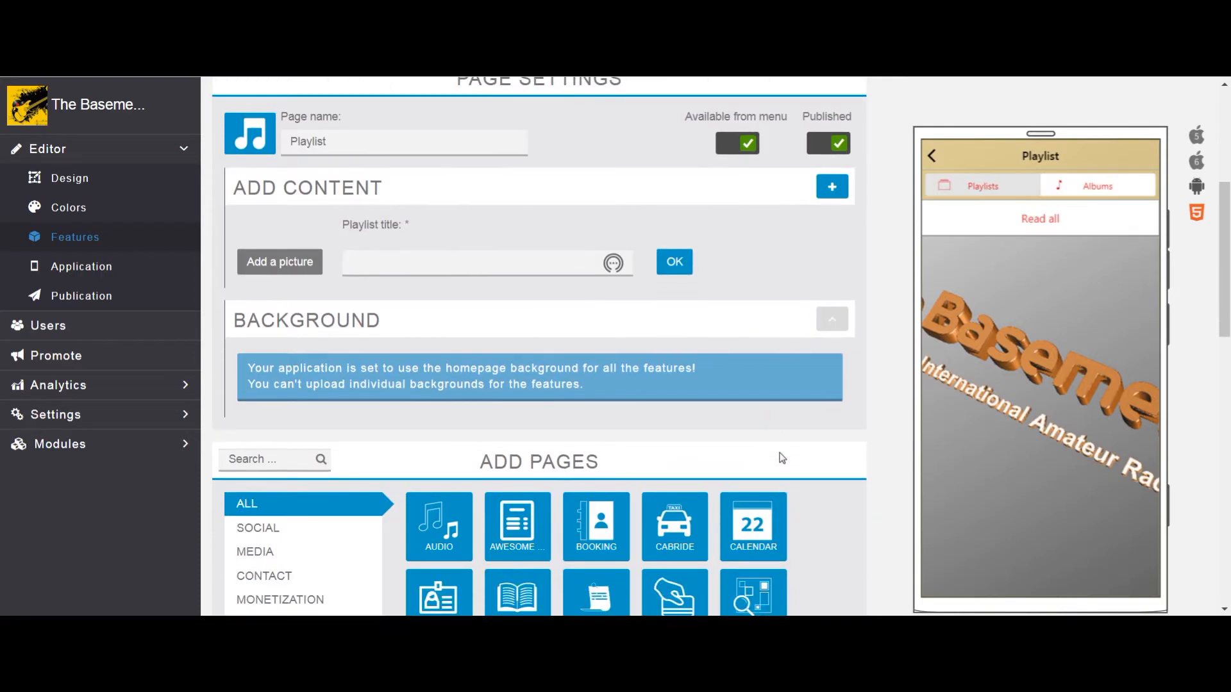
scroll(781, 457, "up", 2)
scroll(780, 457, "down", 6)
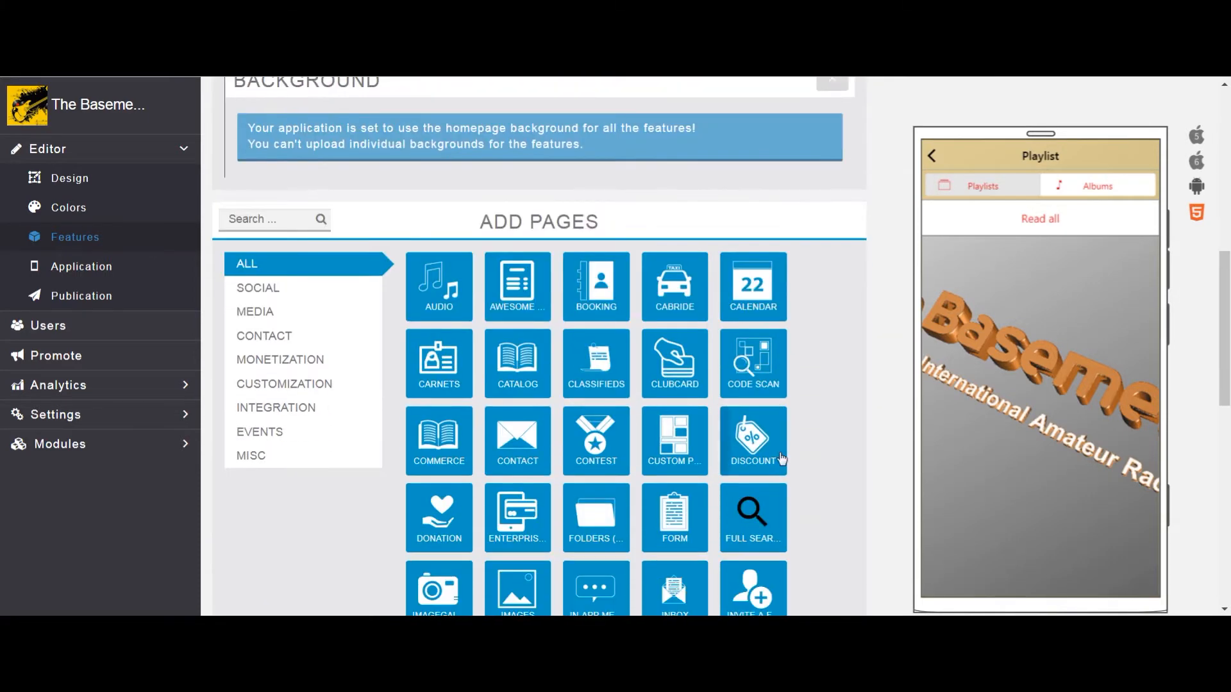
scroll(780, 457, "up", 9)
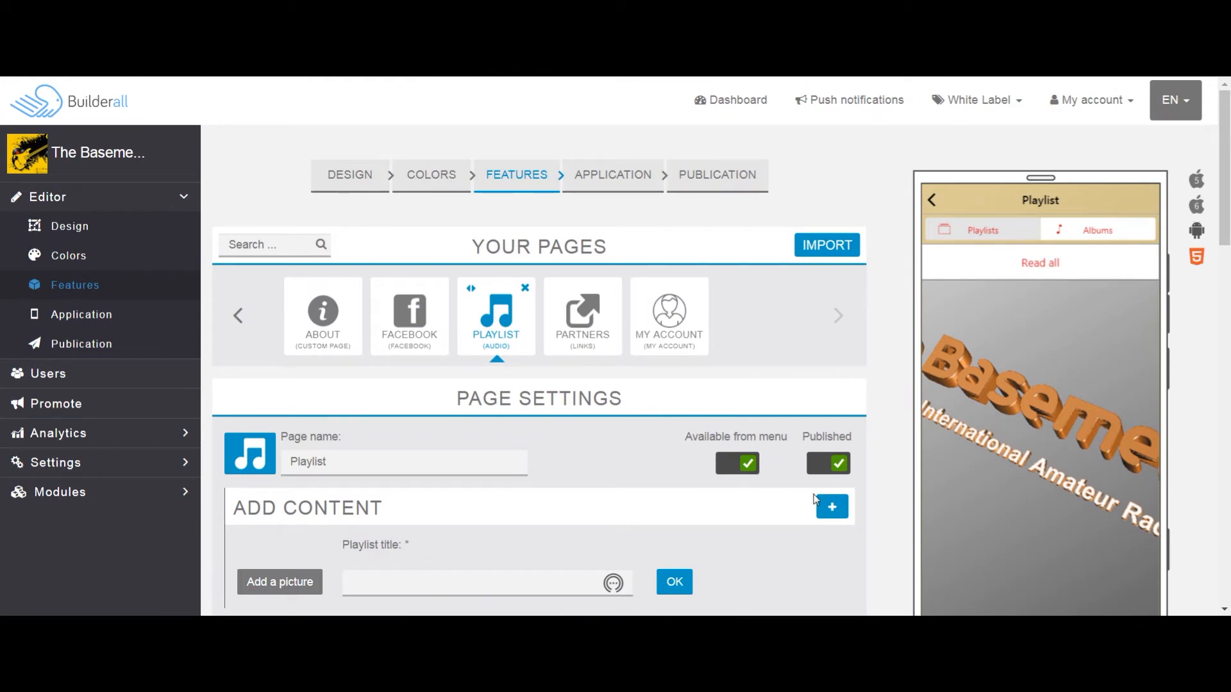
left_click(1098, 235)
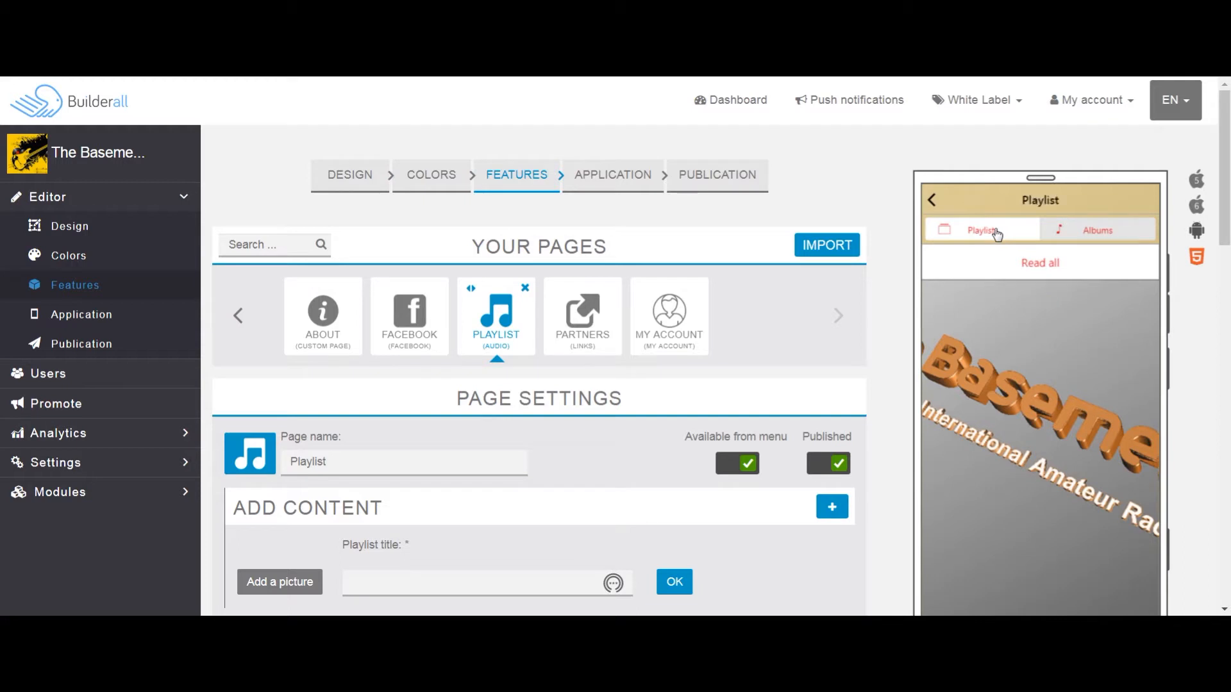
scroll(692, 386, "down", 1)
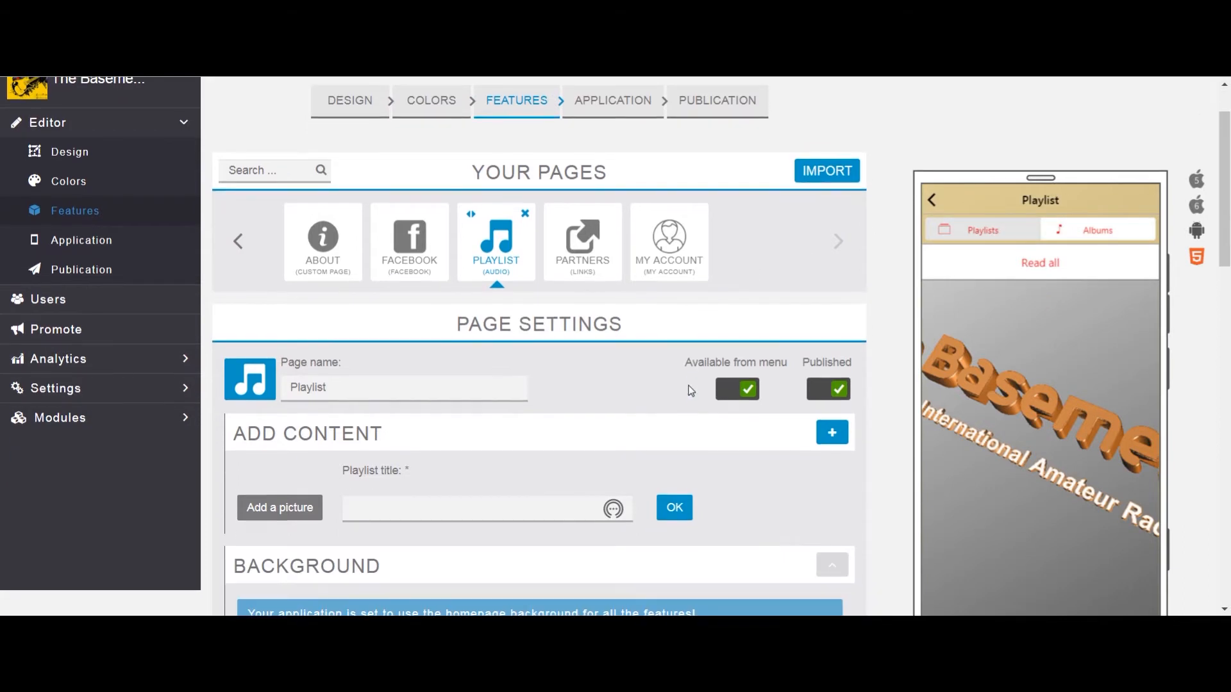
scroll(690, 387, "down", 1)
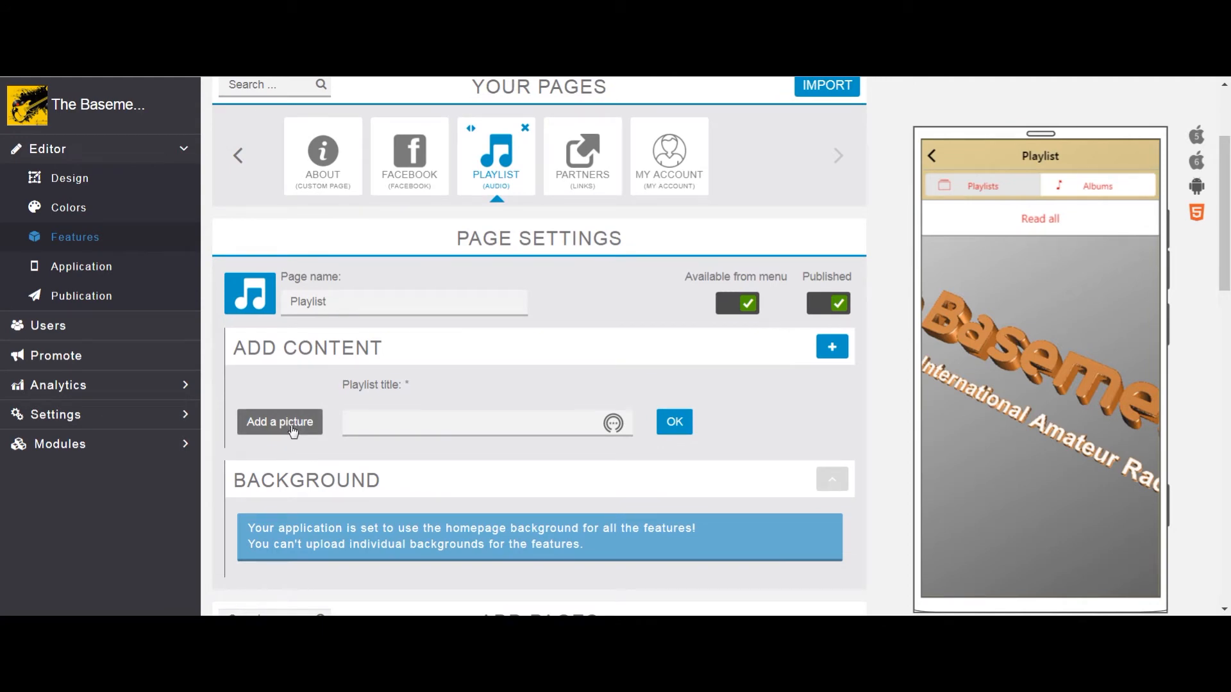
Step: Upload Basement512 as the new playlist's picture, accept its crop, and try to save the playlist without a title
left_click(293, 433)
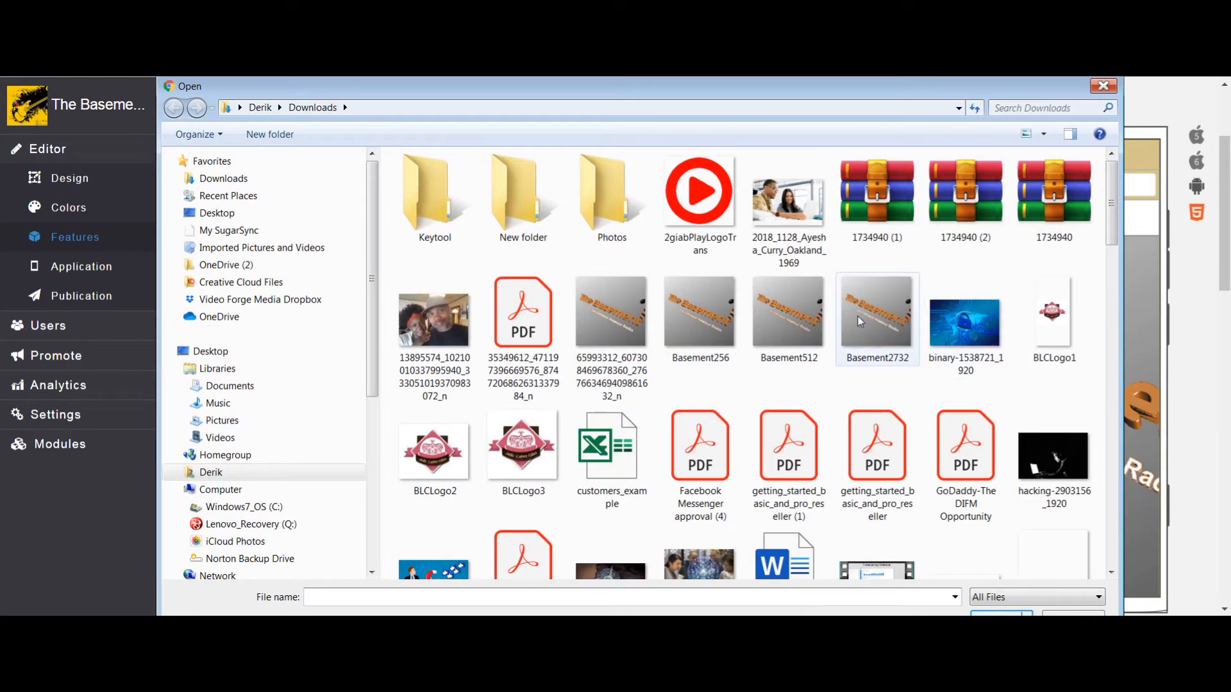
left_click(787, 319)
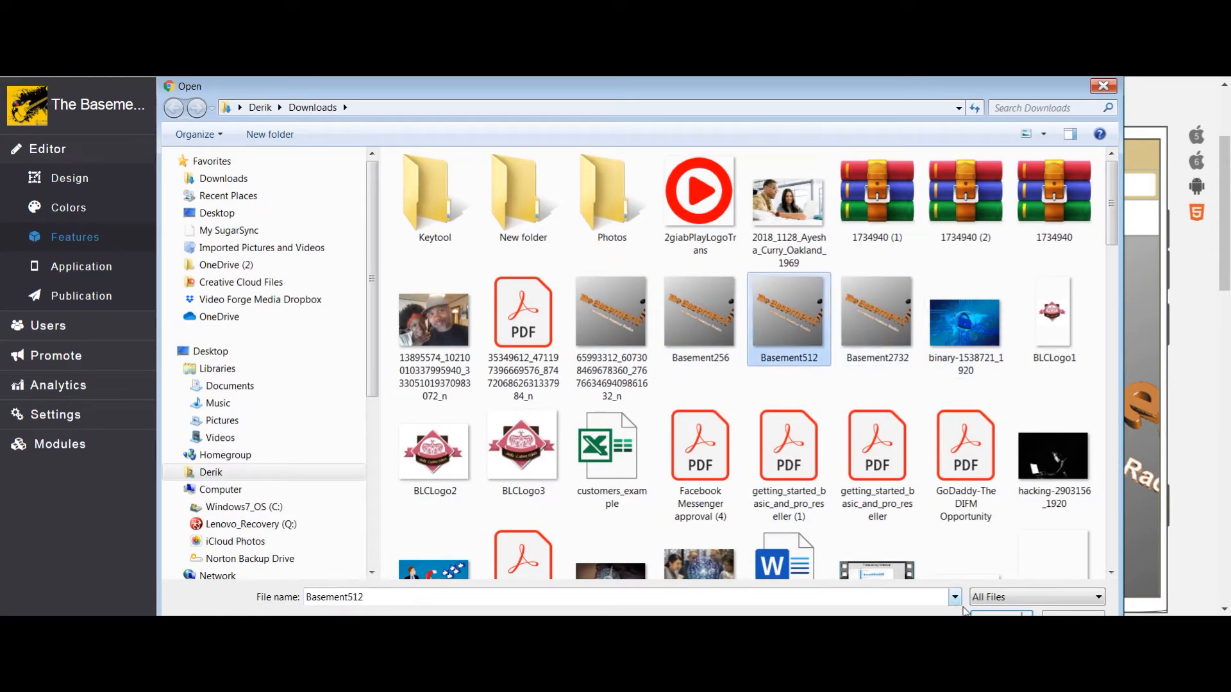
left_click(1021, 615)
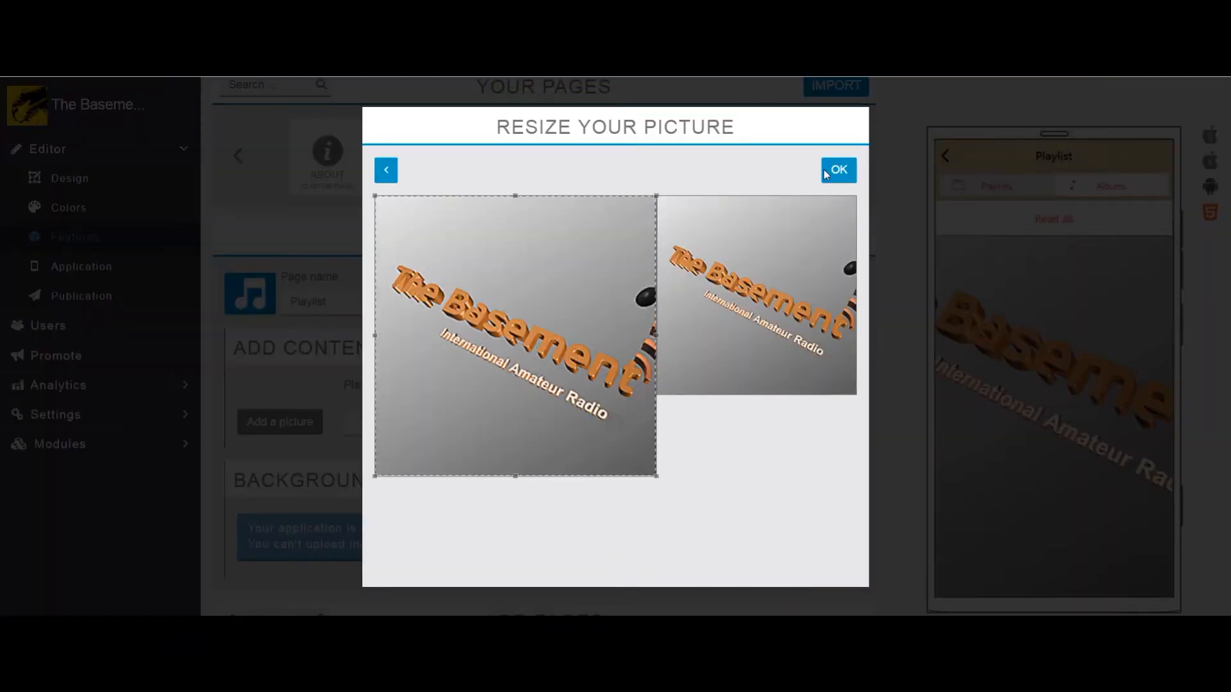
left_click(827, 172)
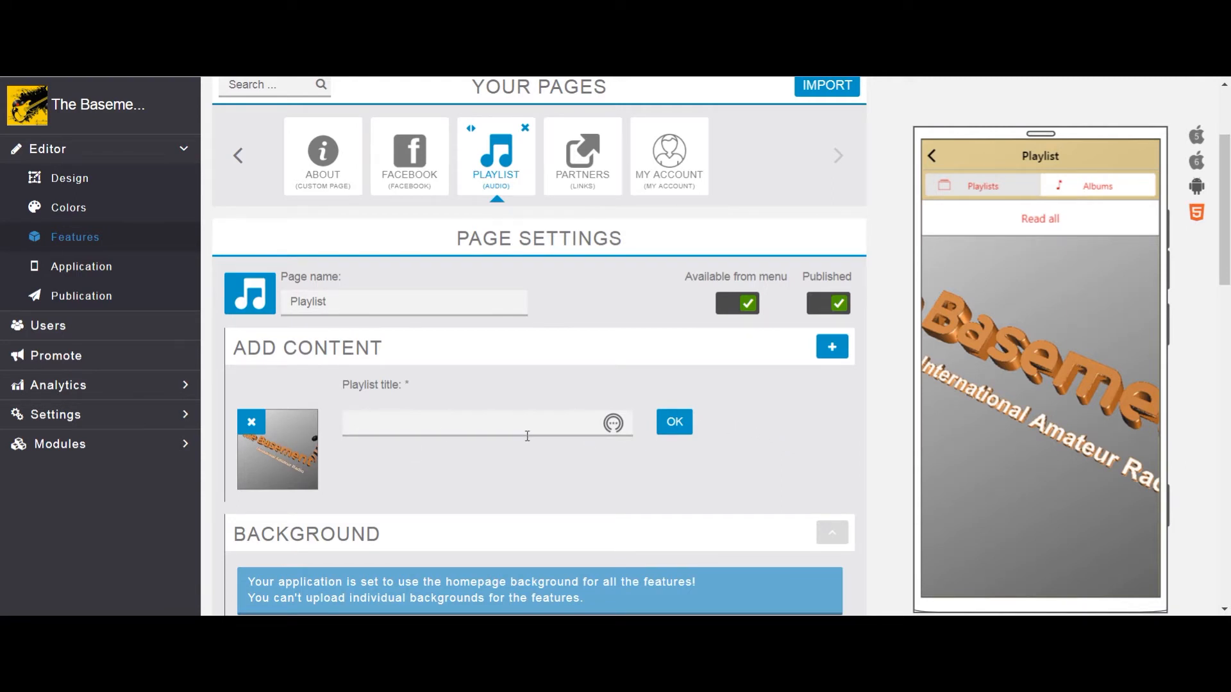
left_click(674, 422)
Step: Switch between the Albums and Playlists tabs in the phone preview of the Playlist page
left_click(1099, 195)
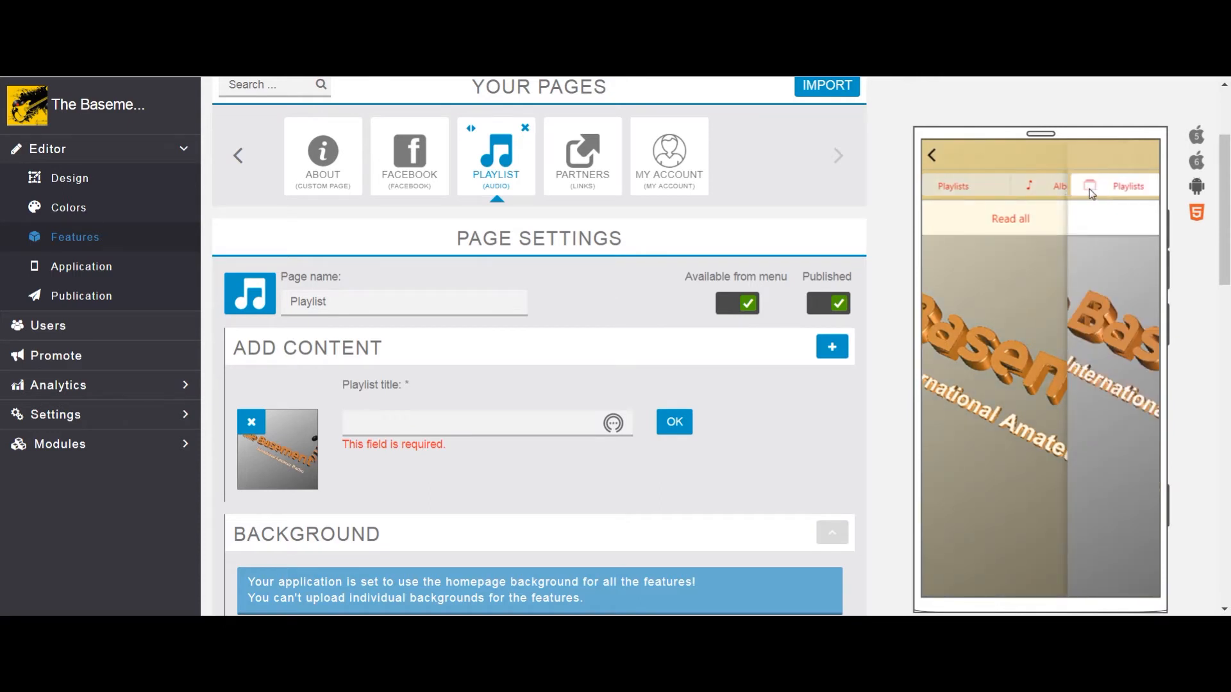
left_click(1033, 192)
left_click(1004, 189)
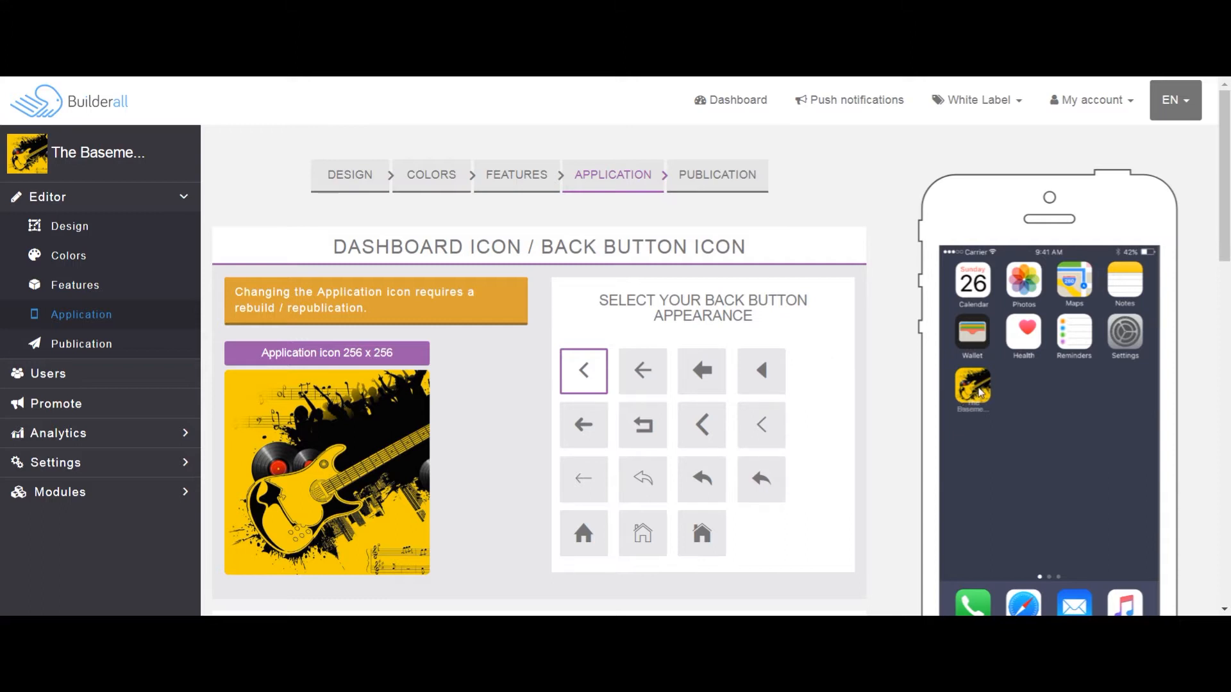
Step: Review the application settings from the dashboard icon and back button styles through Android Push to the unified splashscreen
scroll(612, 458, "down", 3)
scroll(610, 457, "down", 3)
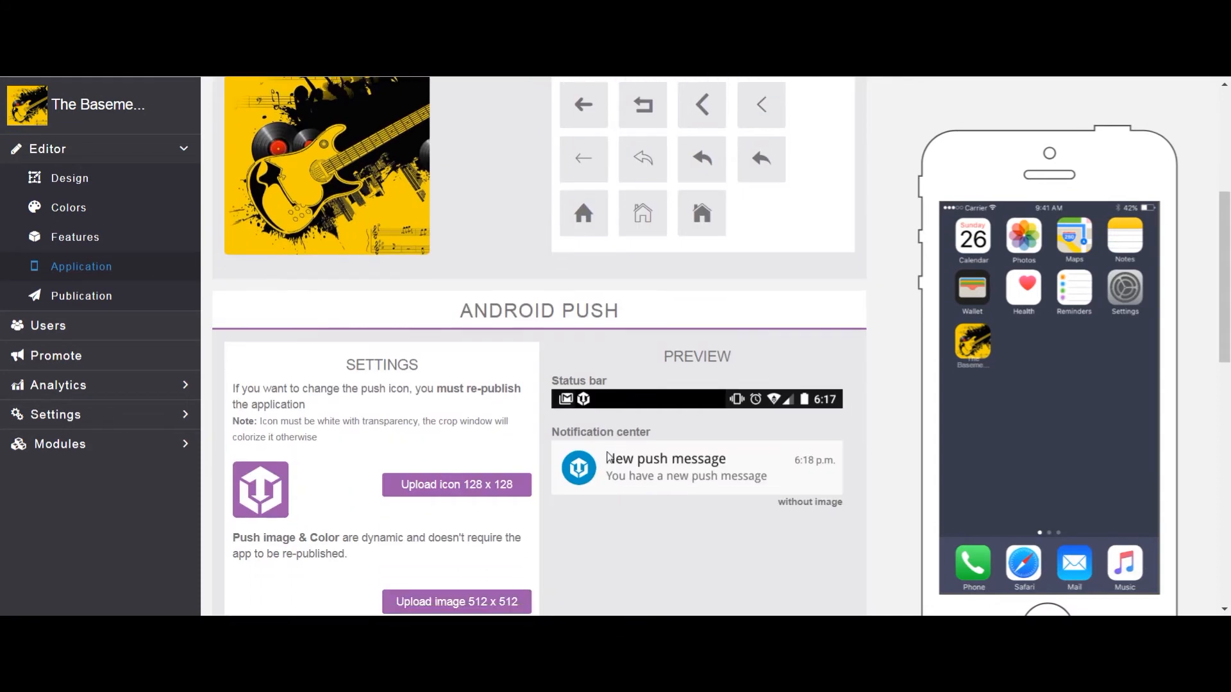
scroll(609, 457, "down", 3)
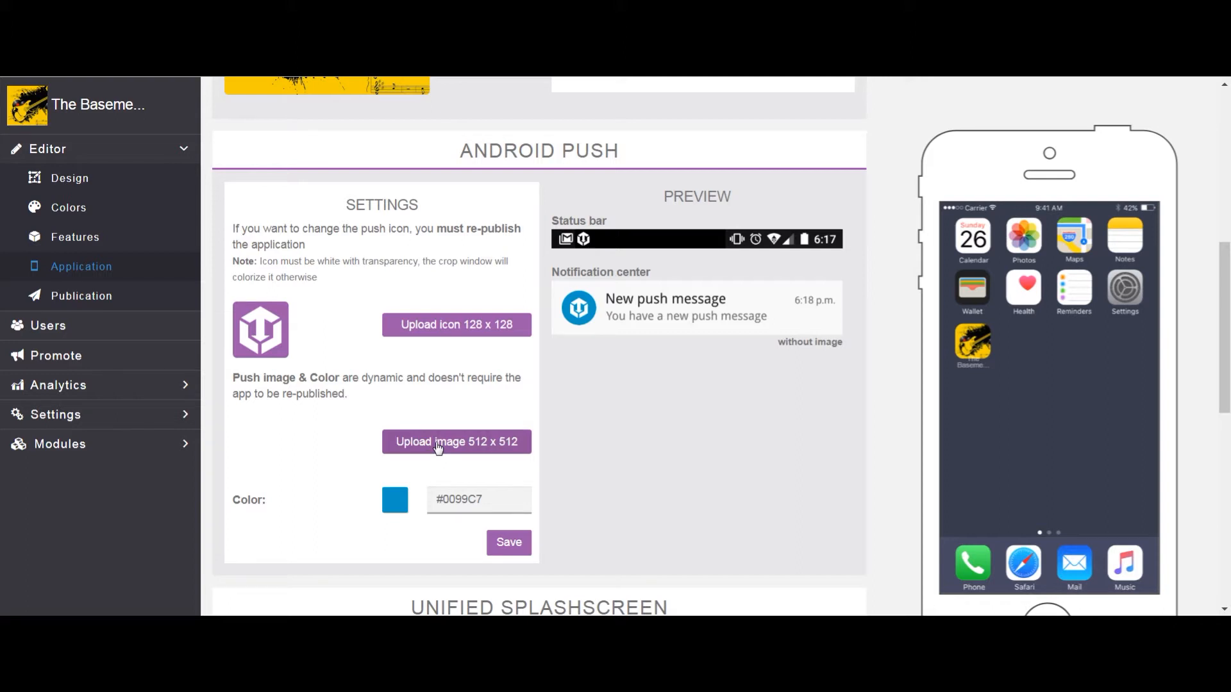
scroll(439, 448, "down", 1)
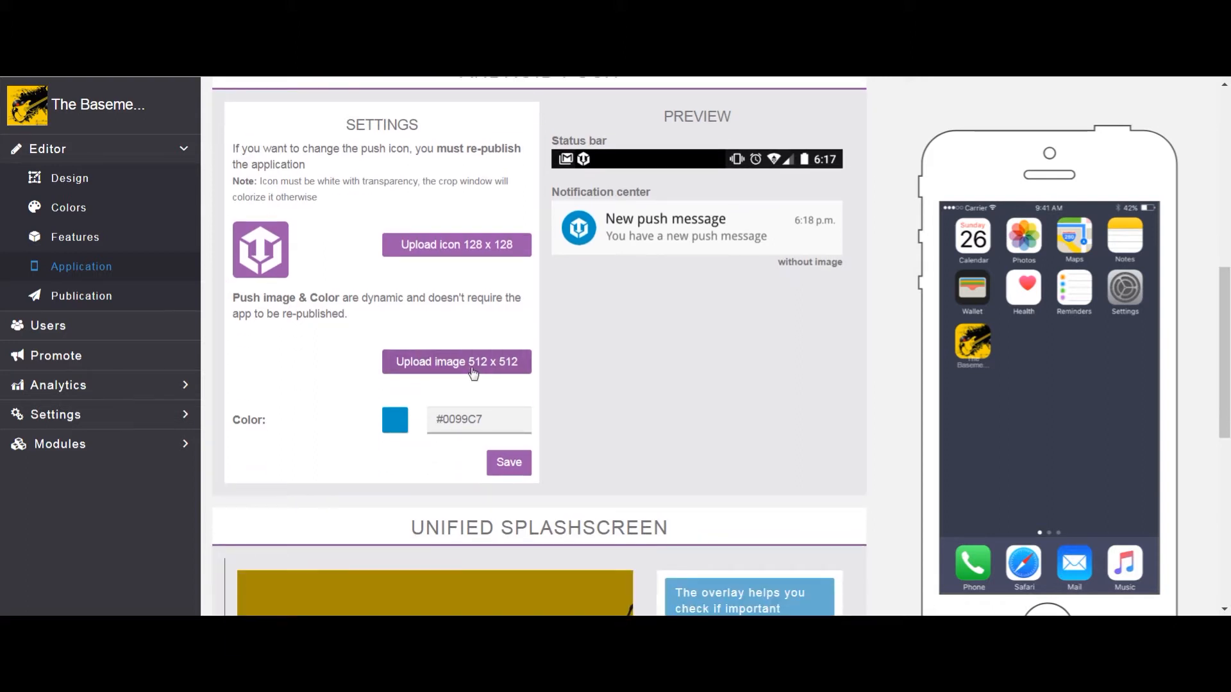
scroll(588, 344, "up", 2)
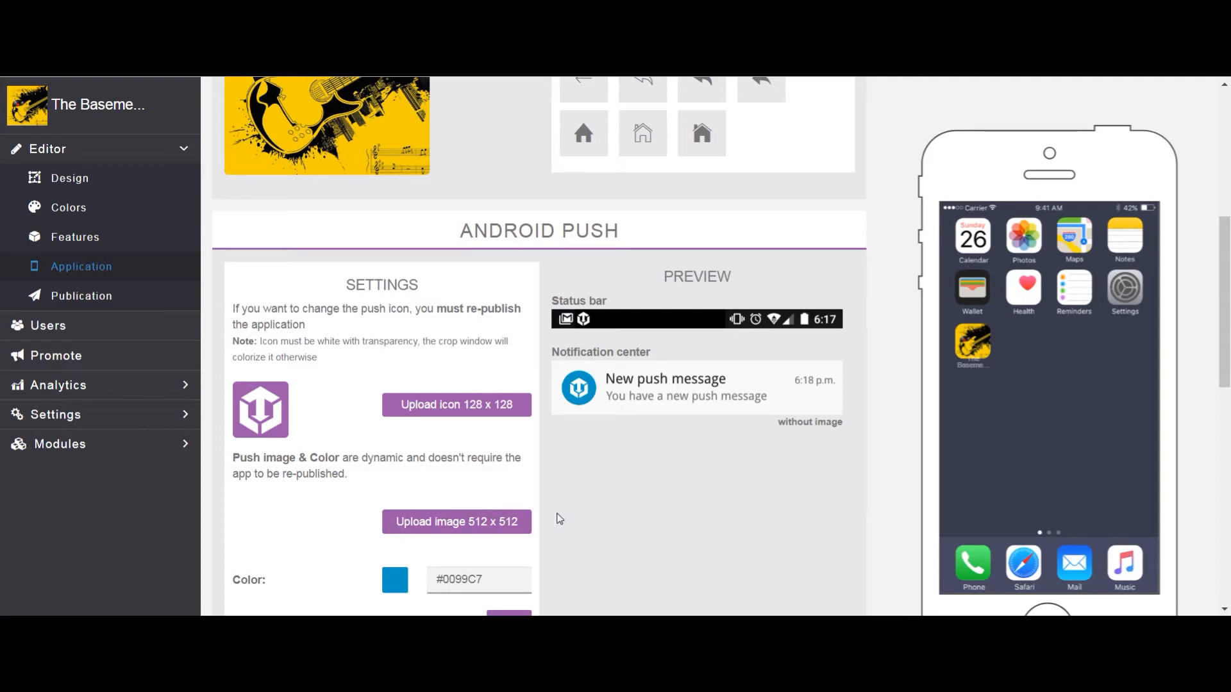
scroll(584, 490, "up", 3)
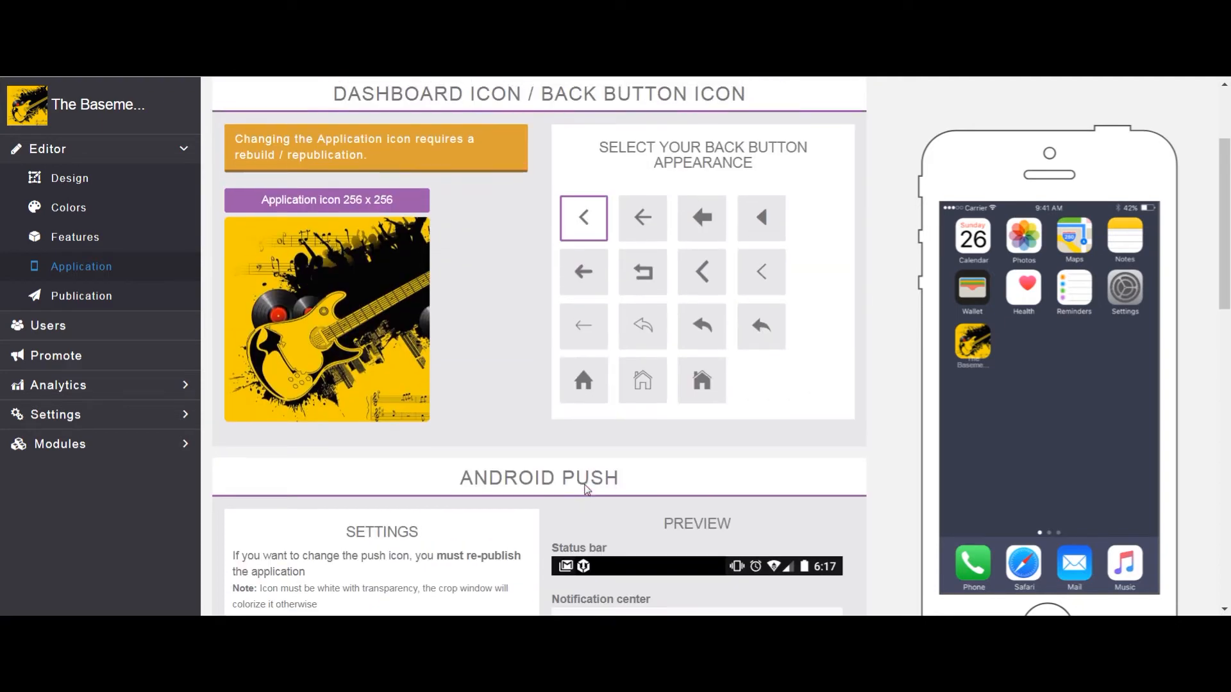
scroll(584, 490, "up", 2)
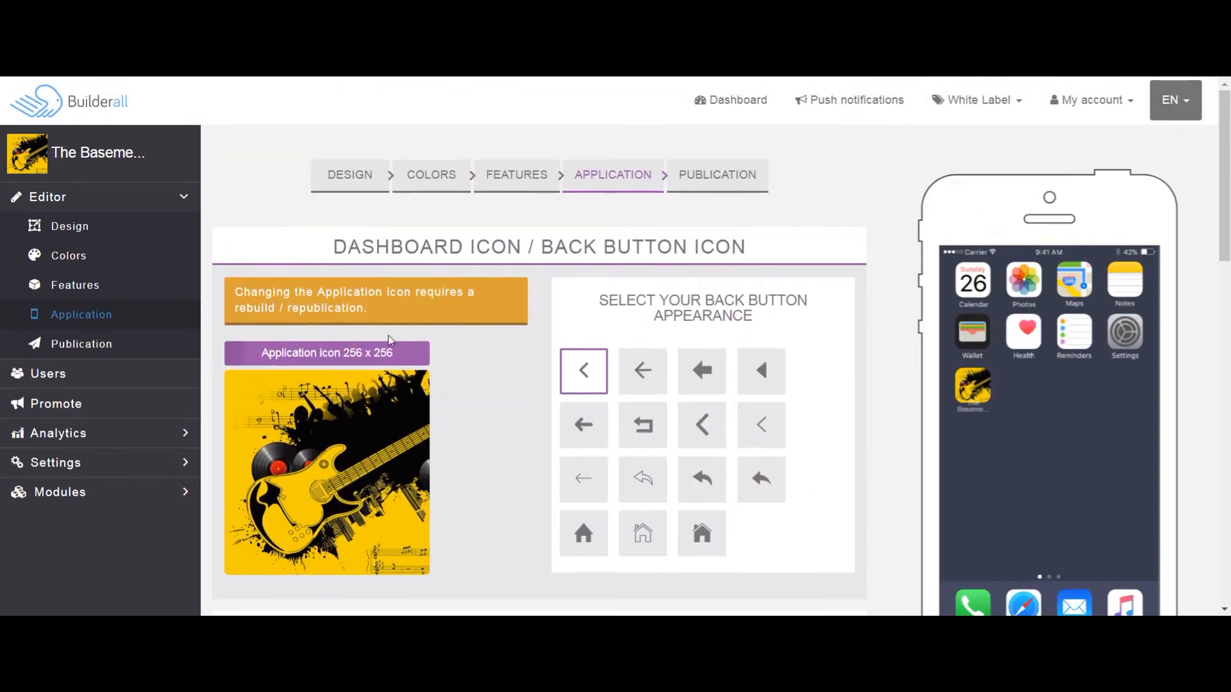
Step: Upload Basement256 from the Downloads folder as the 256 x 256 application icon and accept its crop
left_click(338, 356)
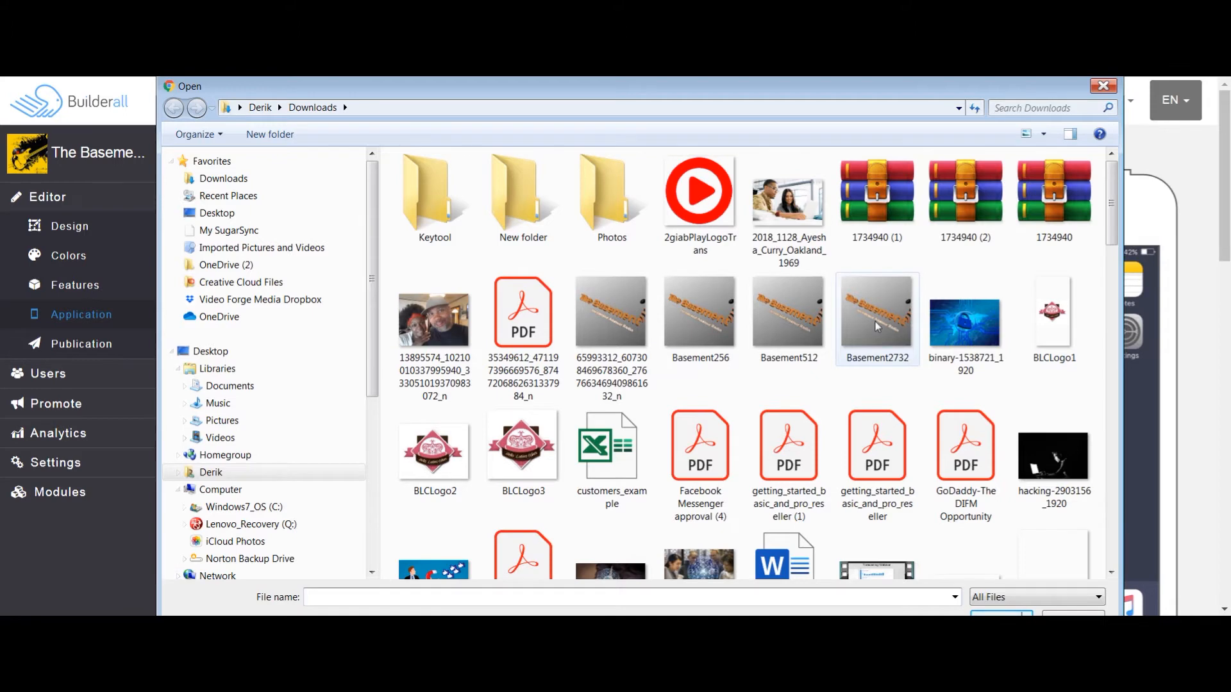
left_click(686, 304)
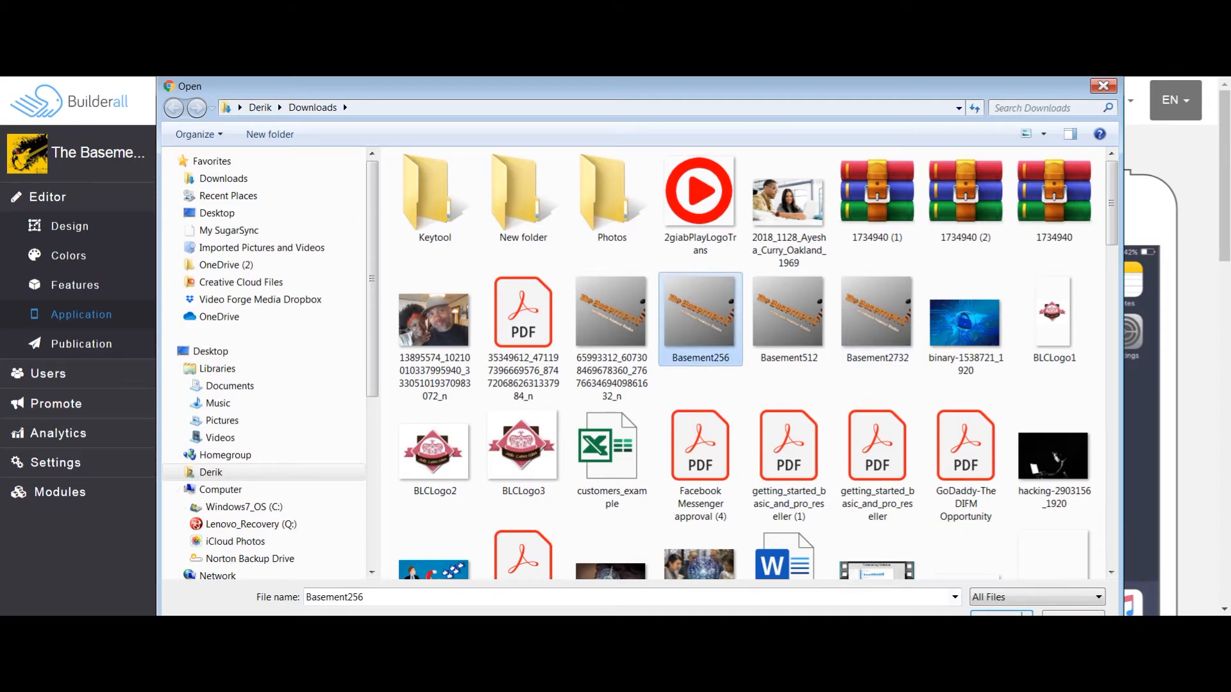
left_click(1001, 613)
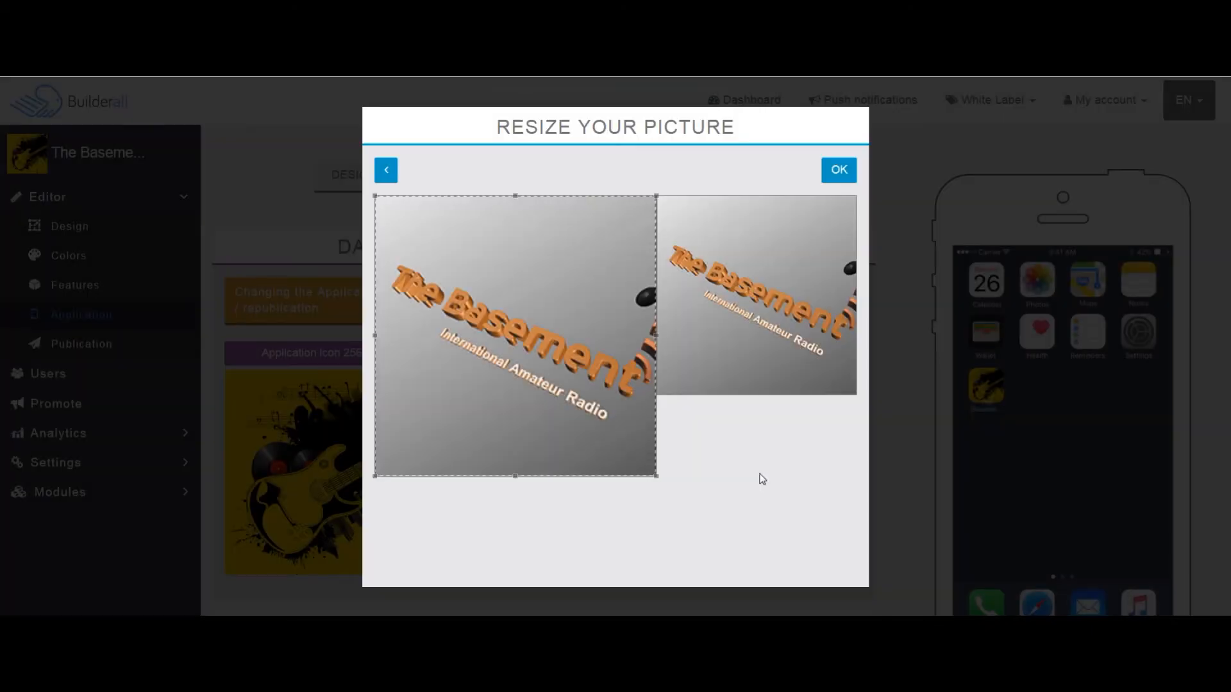
left_click(845, 175)
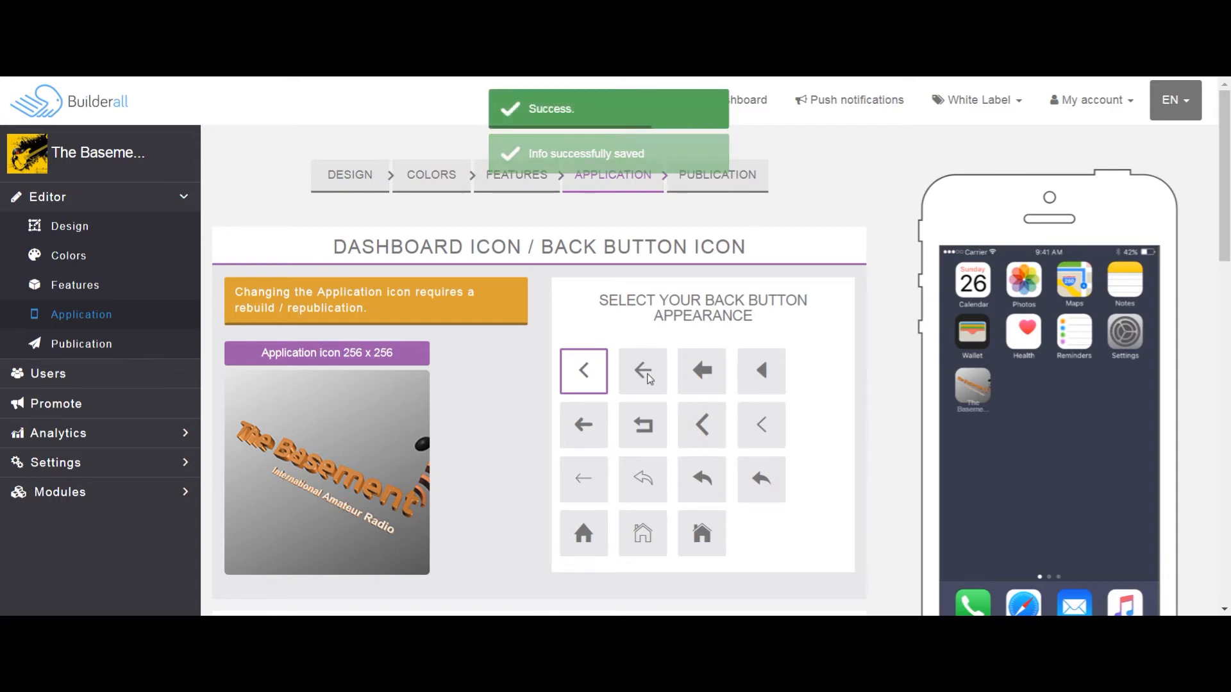
Step: Upload Basement512 from the Downloads folder as the Android Push image and accept its crop
scroll(502, 401, "down", 4)
scroll(502, 401, "down", 4)
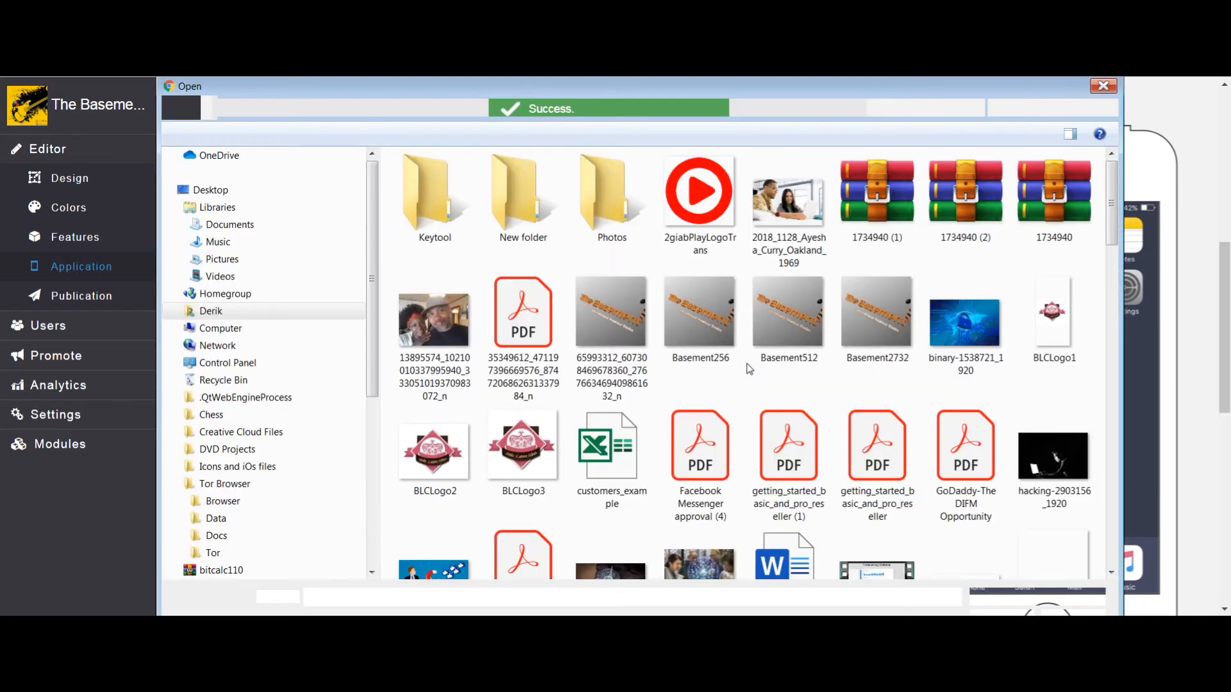
left_click(809, 318)
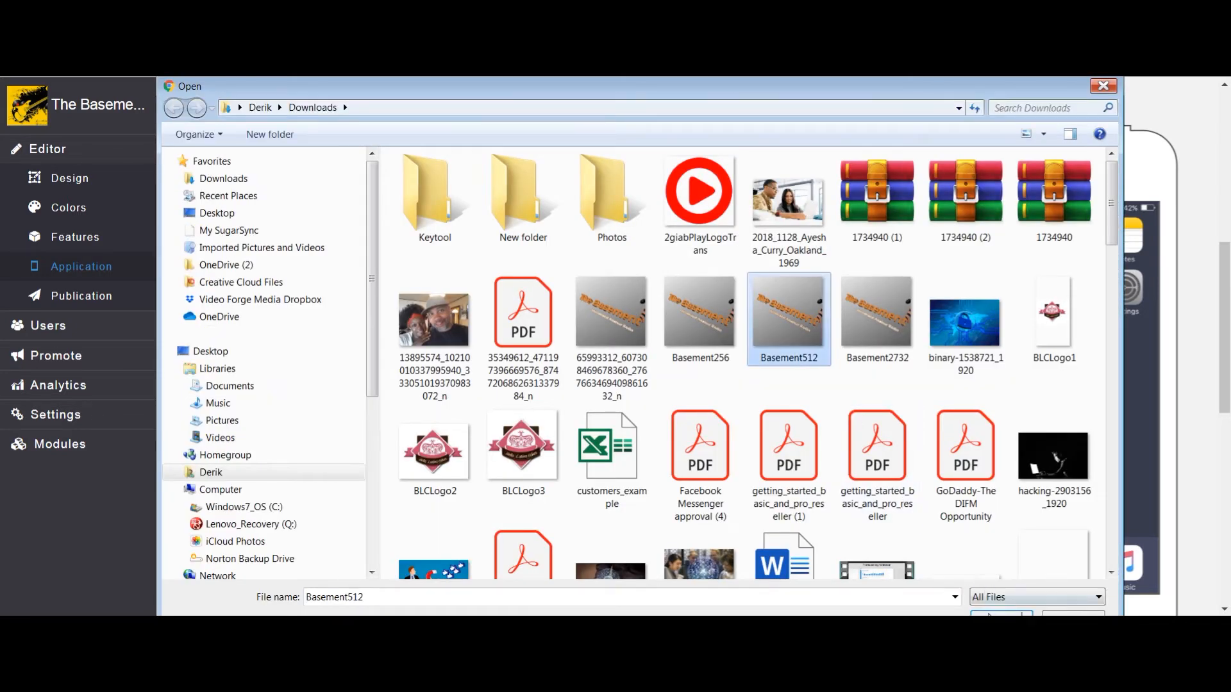
left_click(1021, 613)
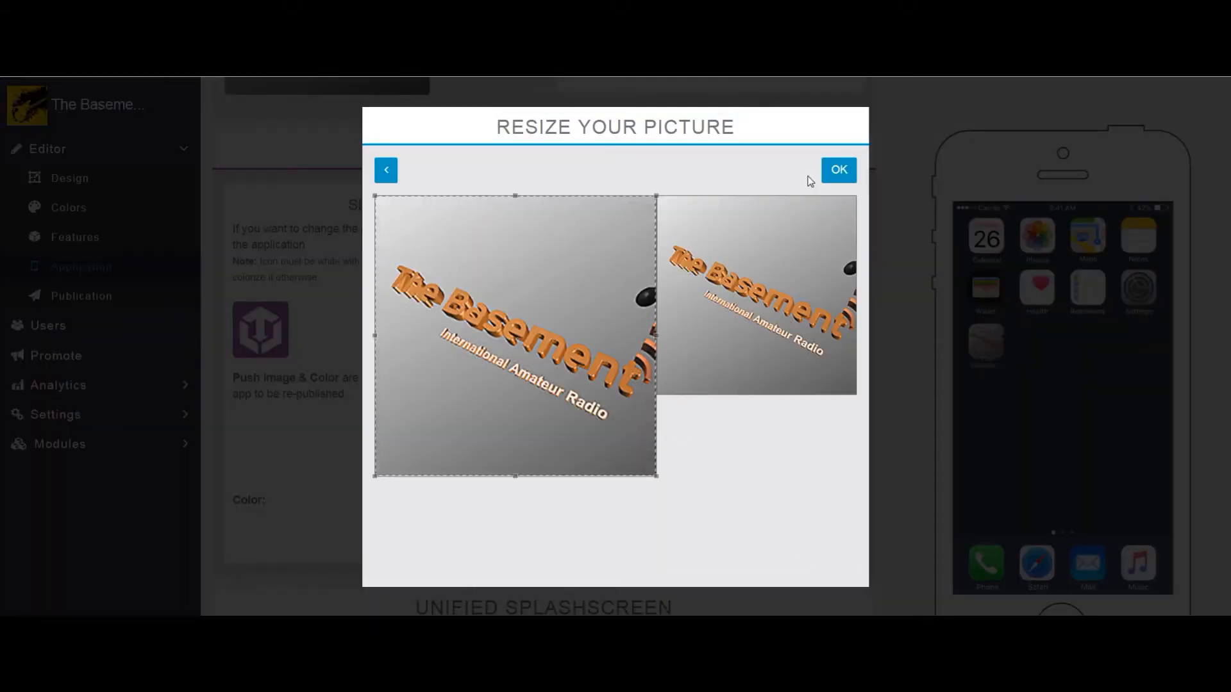
left_click(837, 158)
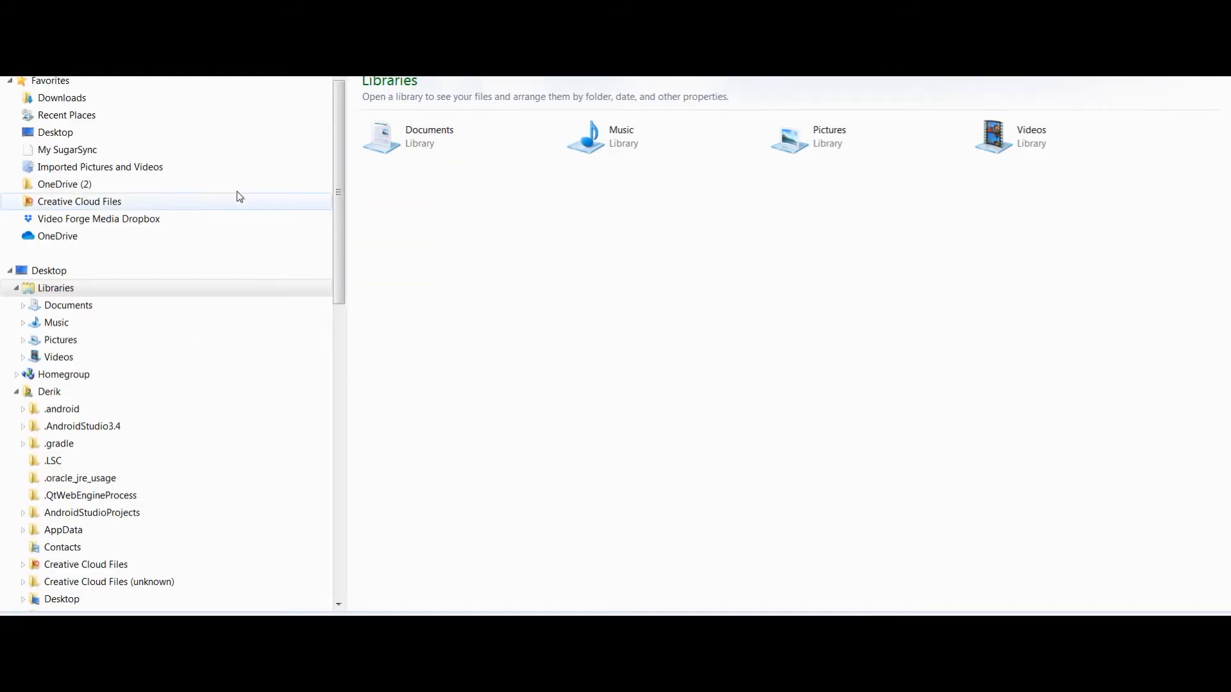
Step: Switch to the file explorer and look through the image files in the Downloads folder
left_click(69, 101)
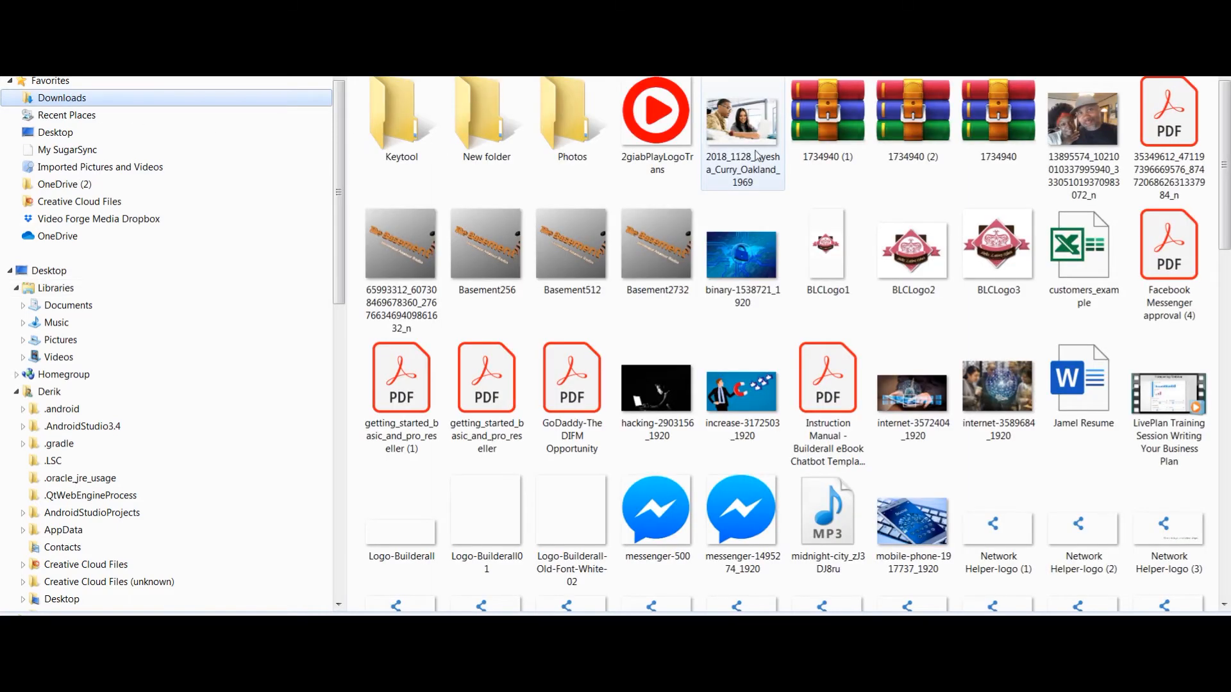
left_click_drag(1224, 173, 1206, 488)
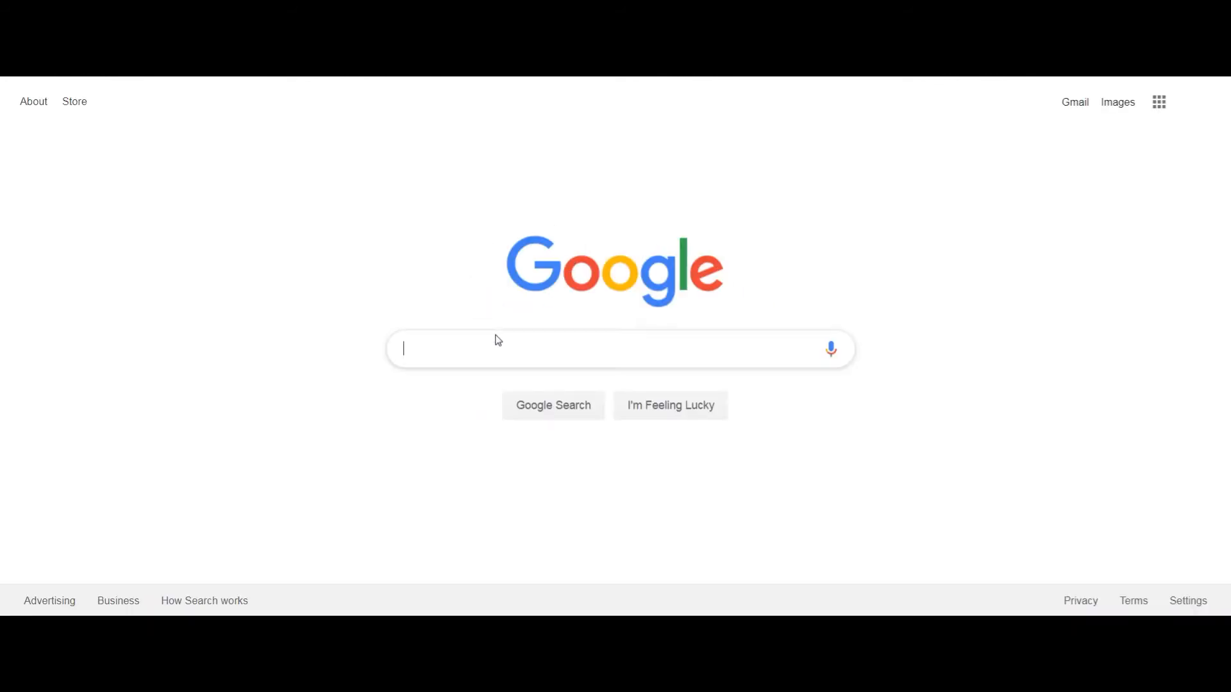
Step: Switch to Google in the browser, search for squarespace, and open the official Squarespace website
type("quarespace")
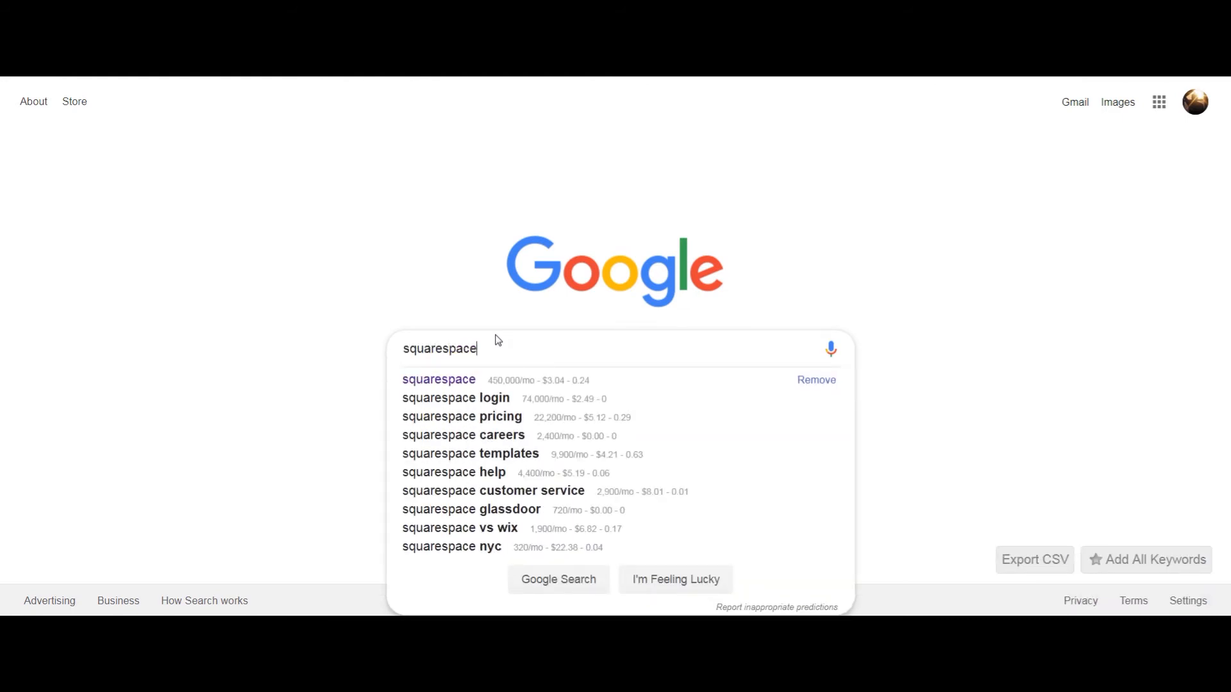
key("Escape")
key("Return")
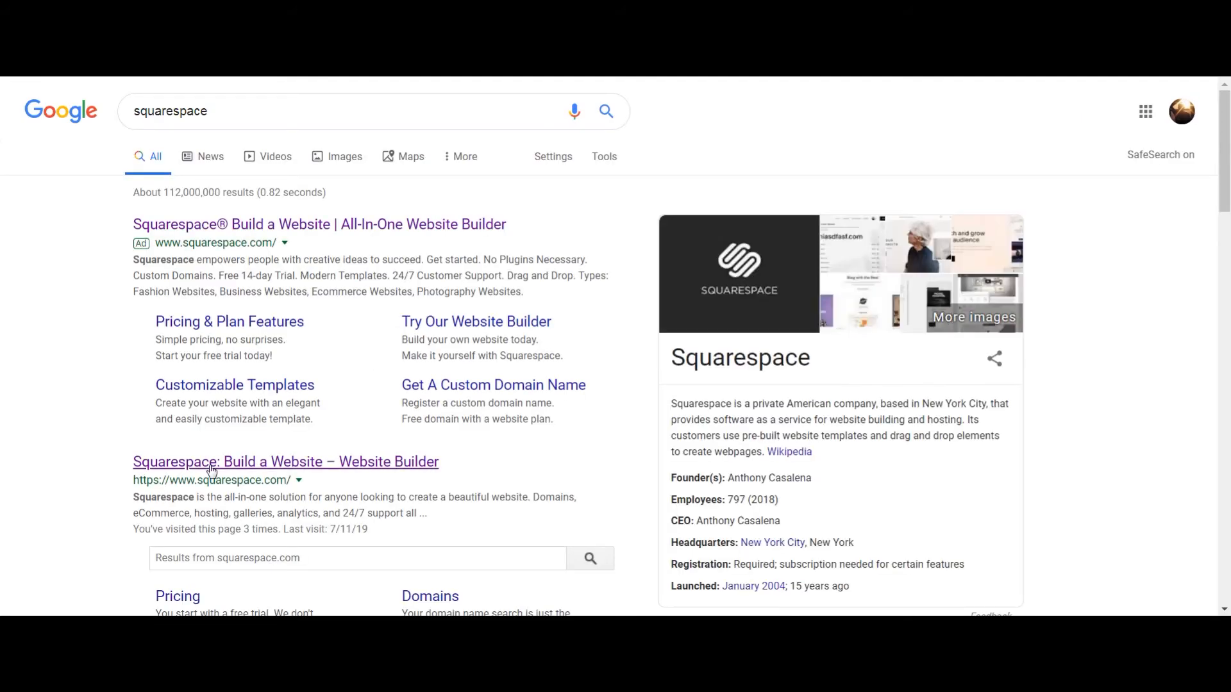
left_click(212, 471)
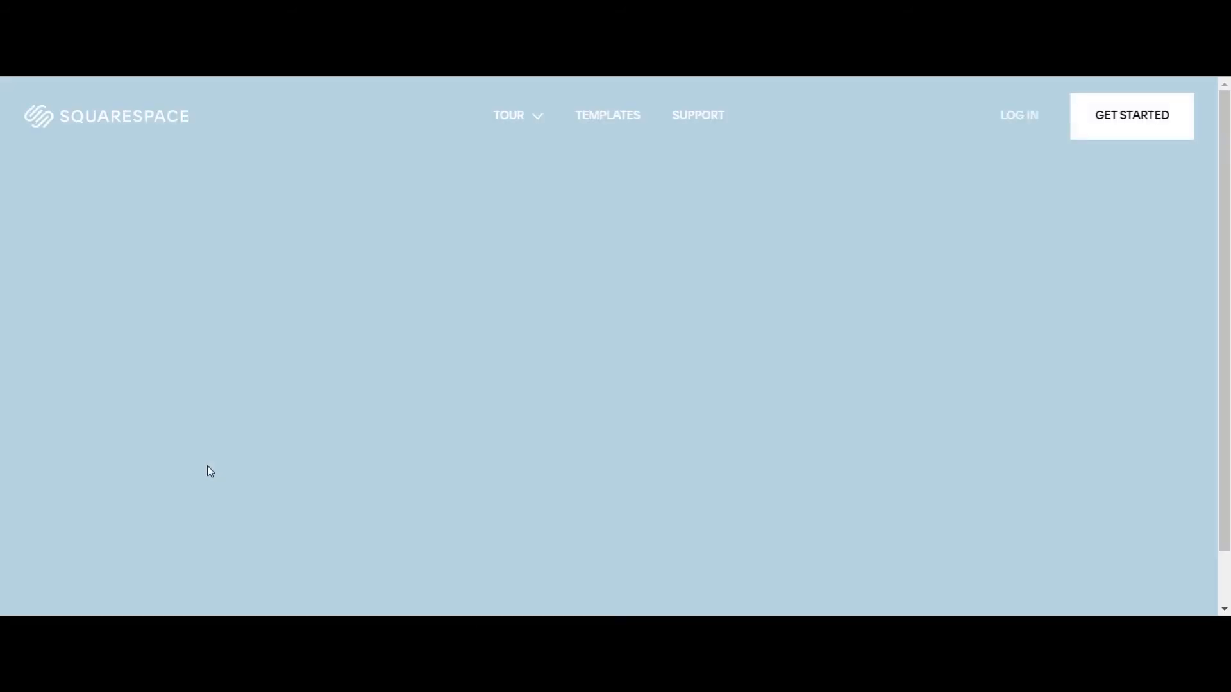
Step: Open the Logo Maker page from the Tour links in the Squarespace site's footer
scroll(692, 232, "down", 20)
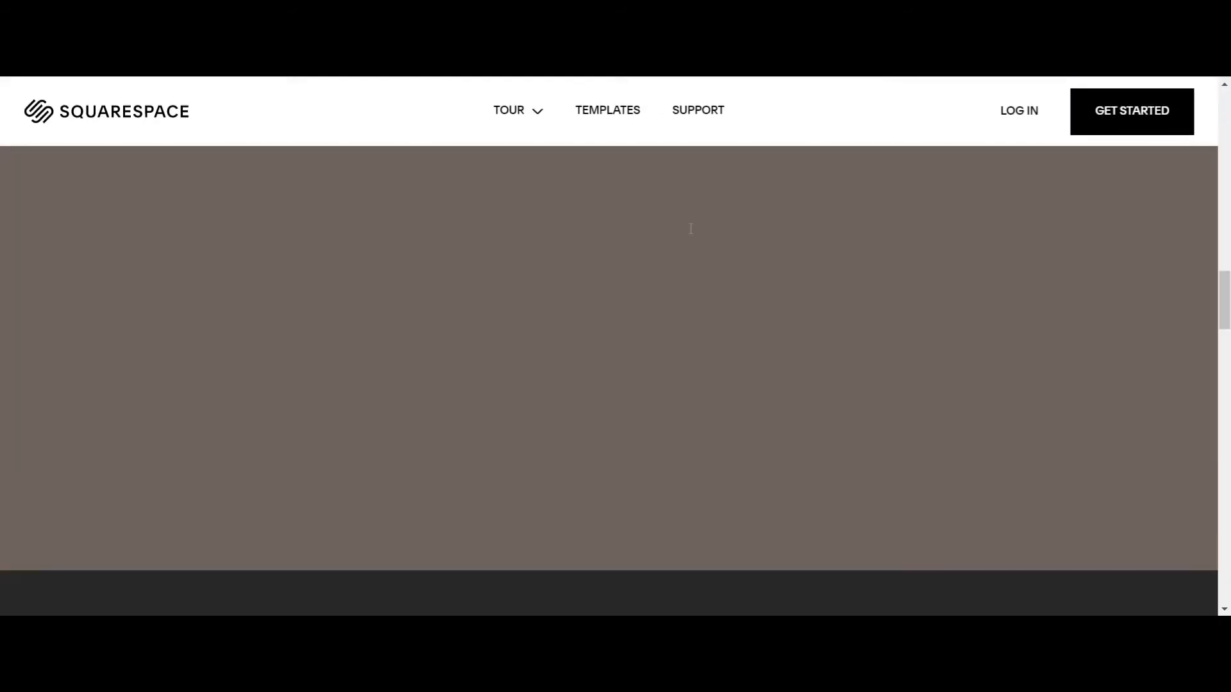
scroll(692, 236, "down", 2)
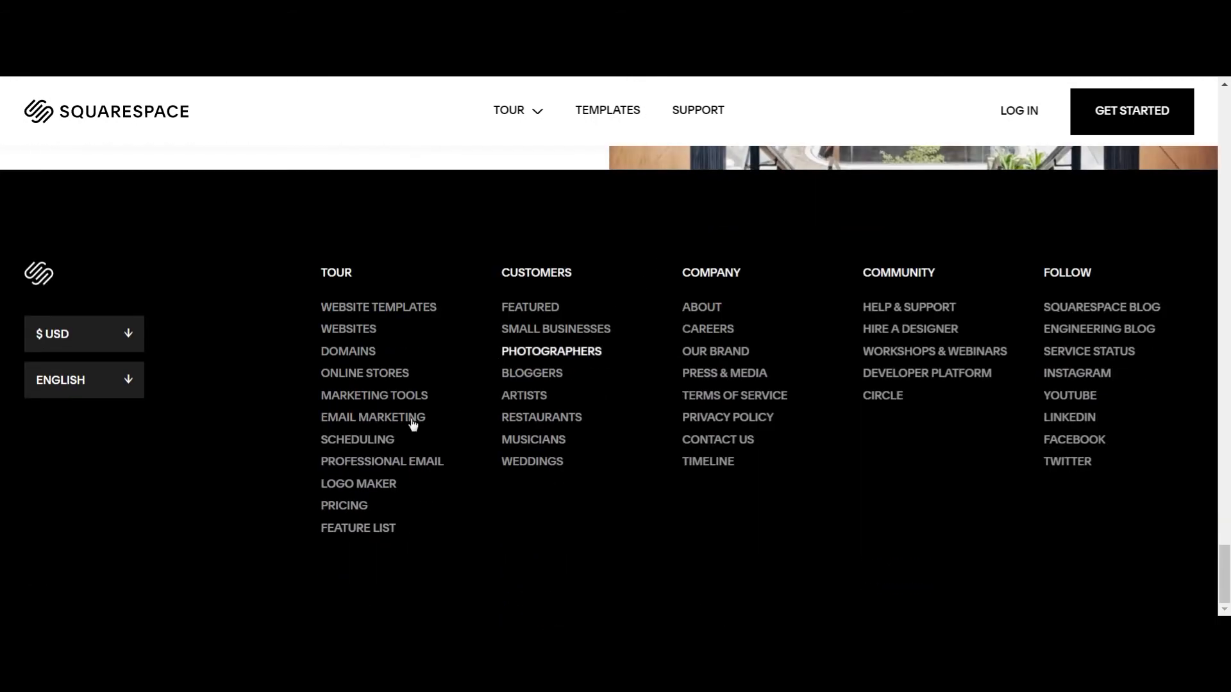
left_click(363, 484)
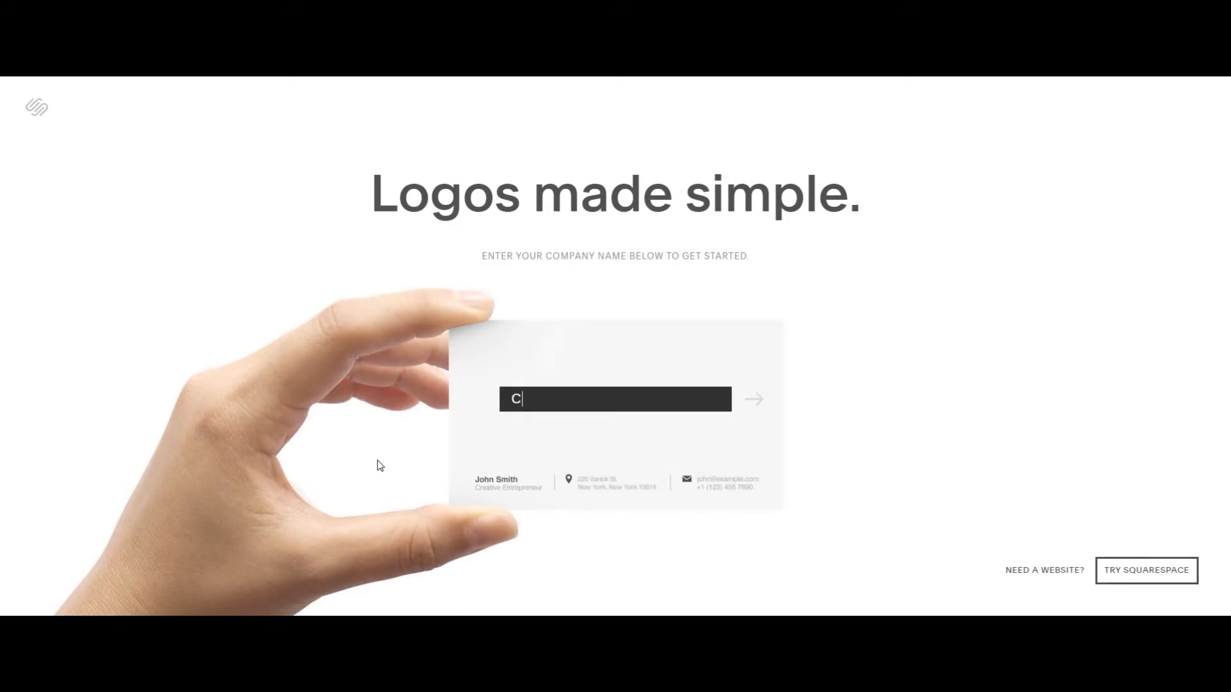
Step: Enter The Basement Radio as the company name and start designing its logo
left_click(569, 400)
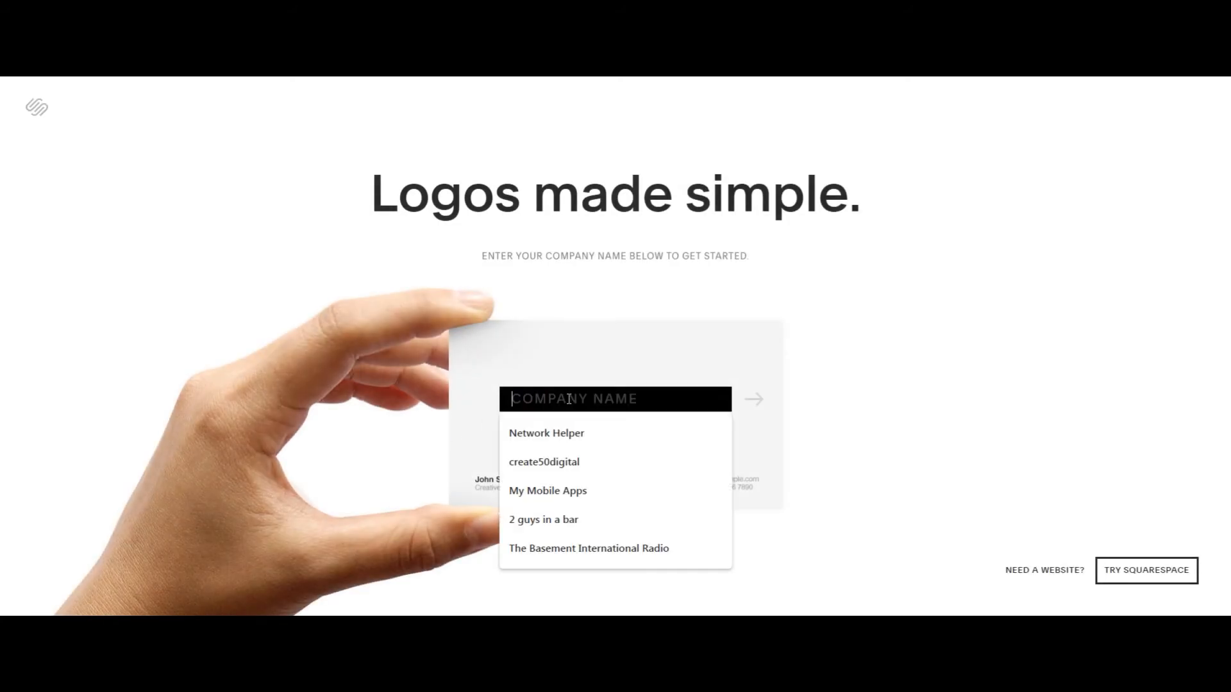
type("T")
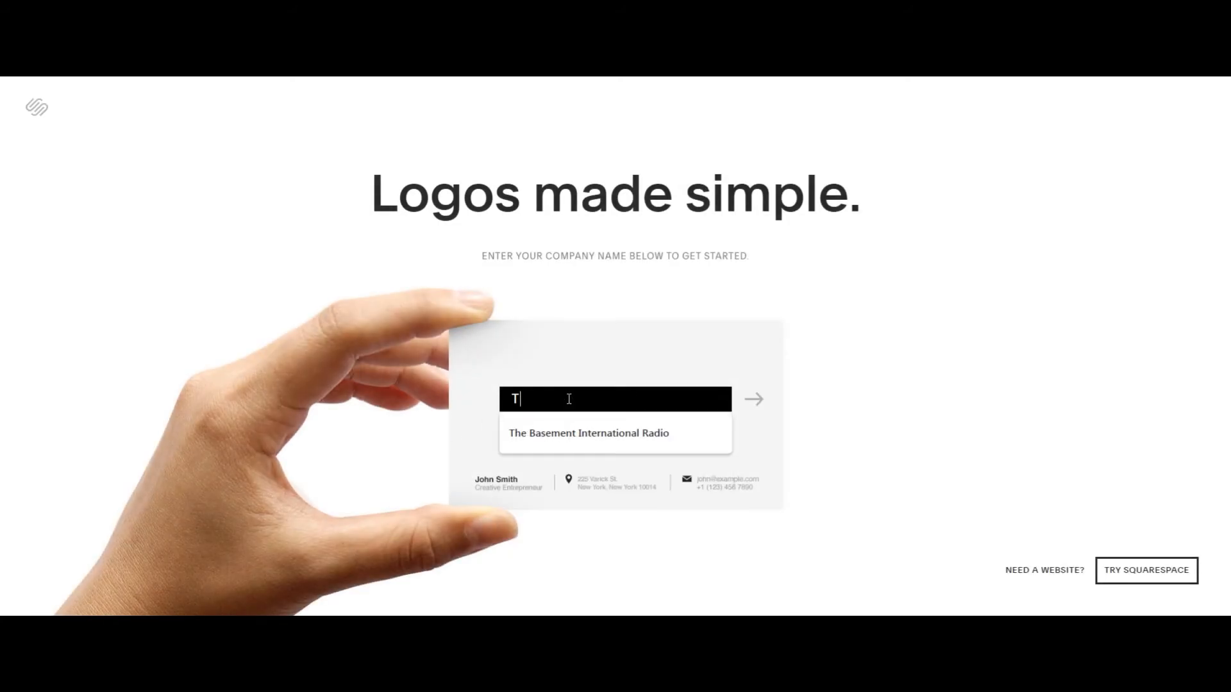
type("he B")
type("asement Radio")
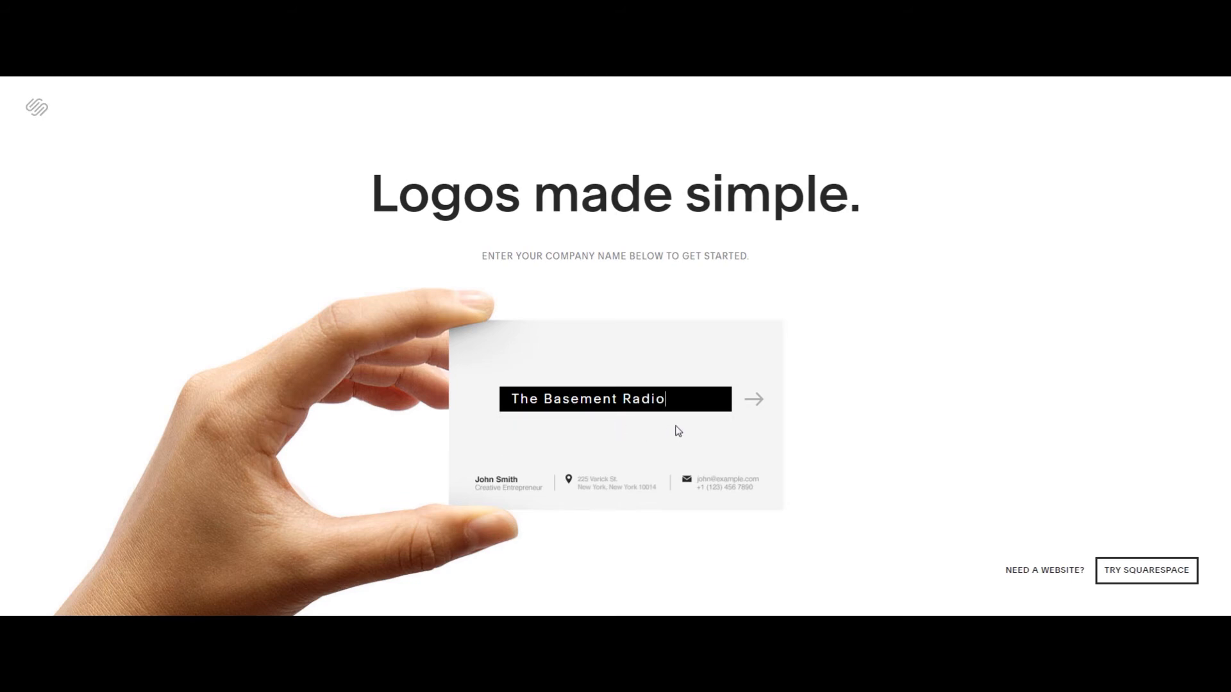
left_click(754, 400)
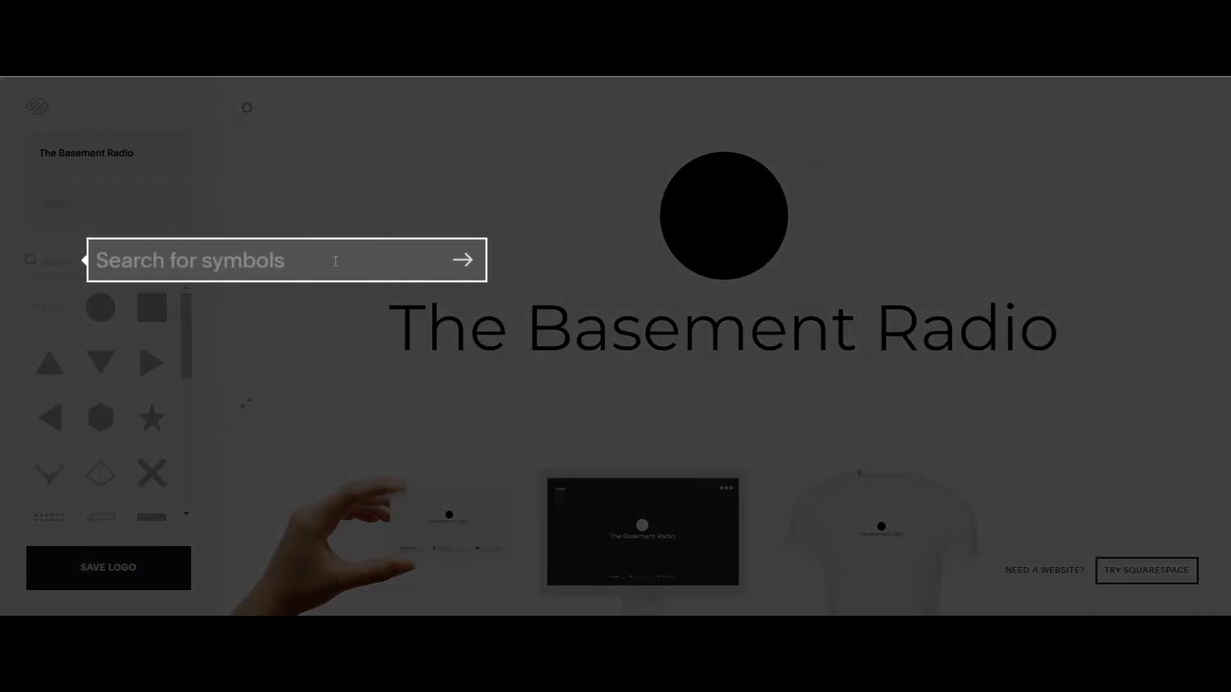